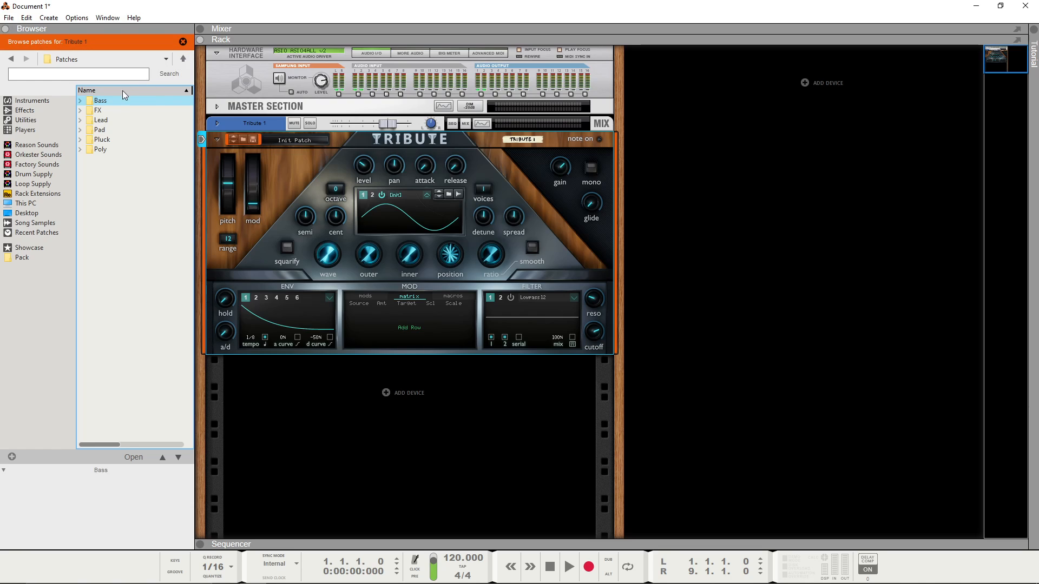
Load the bass patch 23.repatch into the Tribute synthesizer and raise its mix channel level to 0,49 dB.
left_click(182, 57)
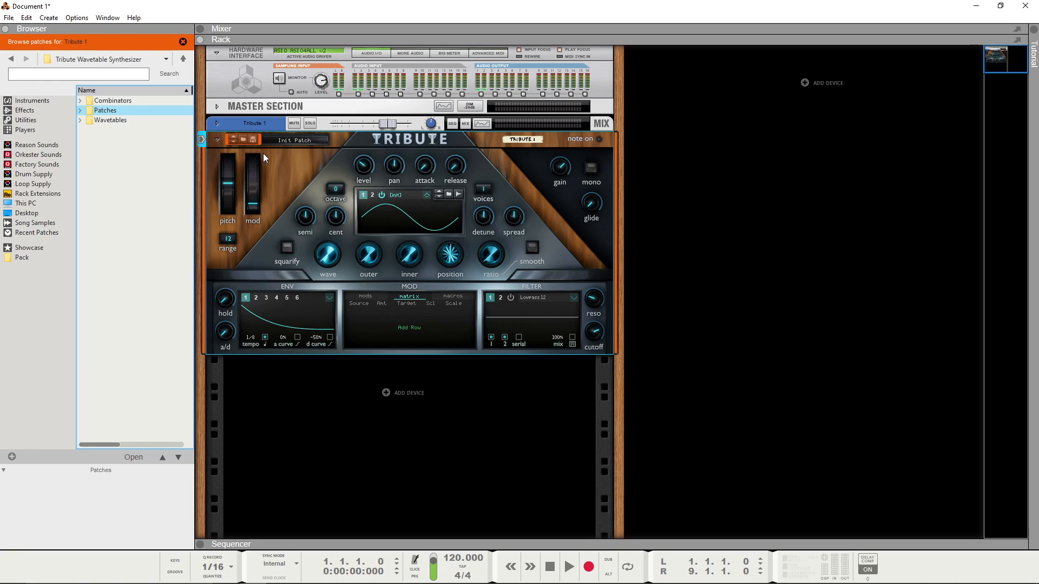
double_click(114, 110)
double_click(114, 100)
left_click_drag(111, 101, 328, 198)
left_click(394, 123)
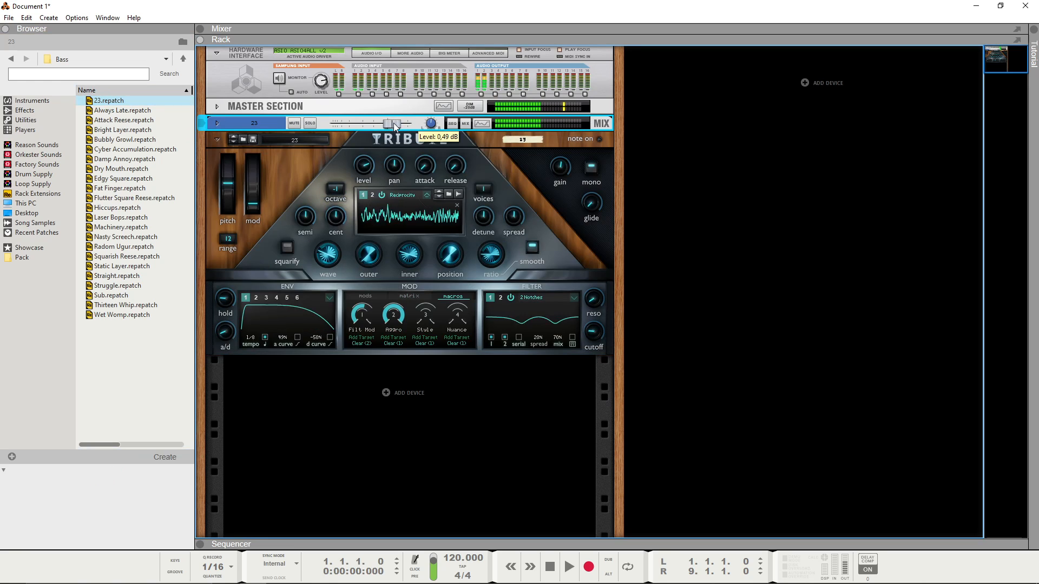
Look through the Combinators folder of the Tribute Wavetable Synthesizer library and return to the library's root folder.
left_click(186, 61)
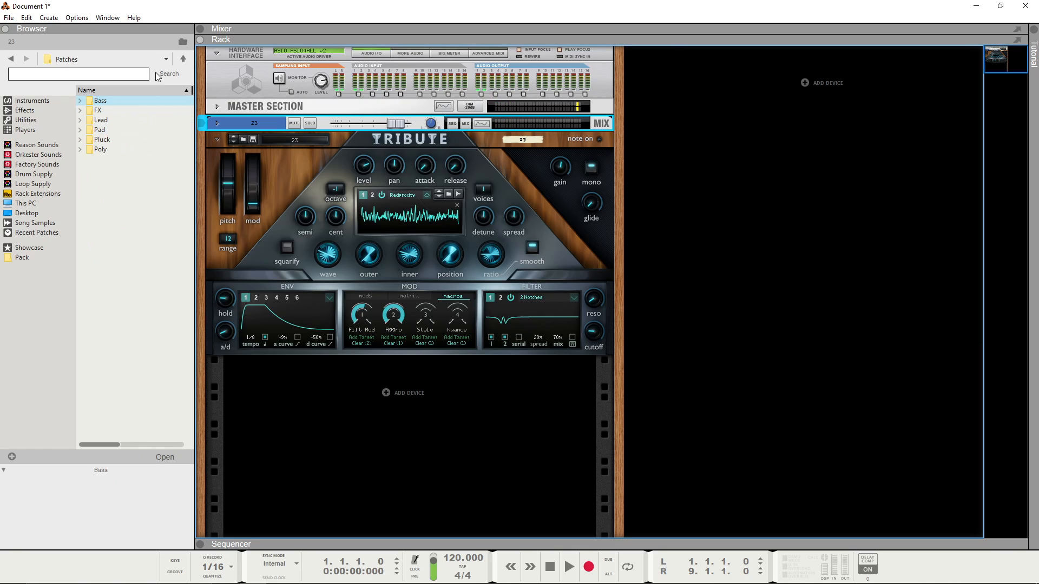
left_click(183, 58)
double_click(136, 103)
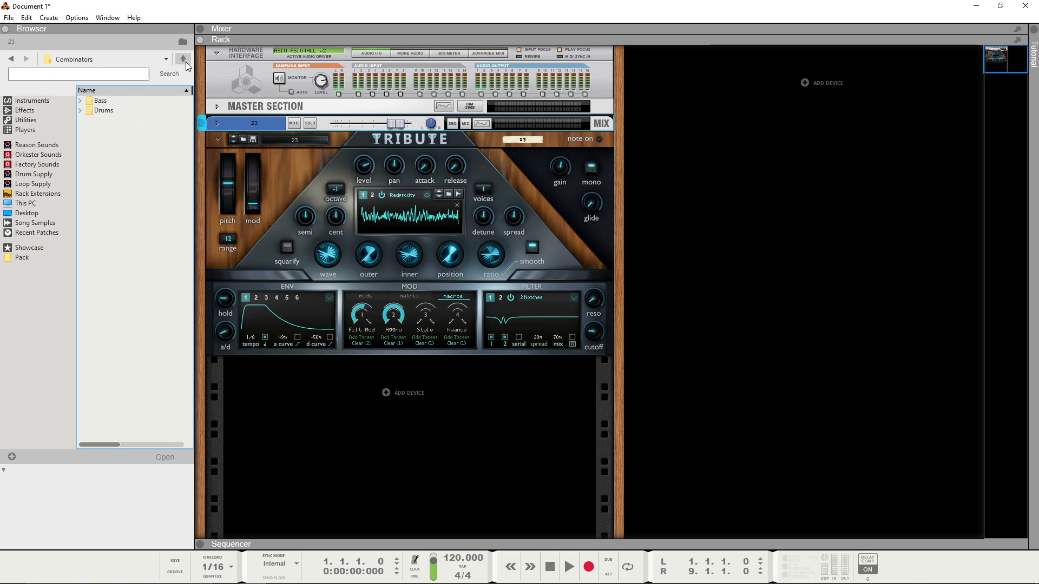
left_click(185, 59)
Reset Tribute to its Init Patch and set the pitch bend range to 48.
right_click(306, 174)
left_click(346, 412)
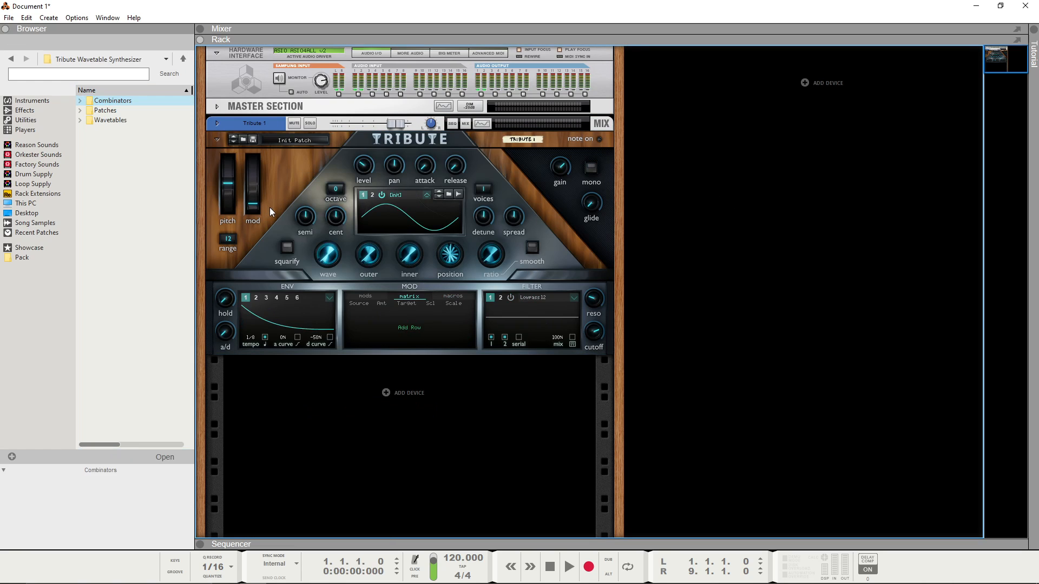
left_click_drag(227, 239, 216, 108)
left_click_drag(228, 208, 223, 169)
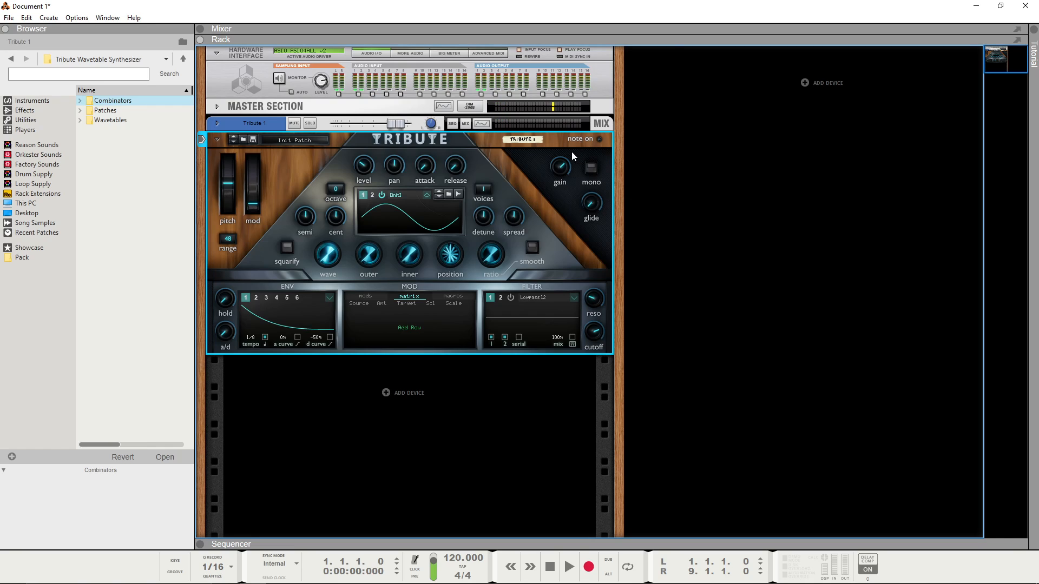
left_click_drag(599, 206, 599, 196)
left_click(763, 270)
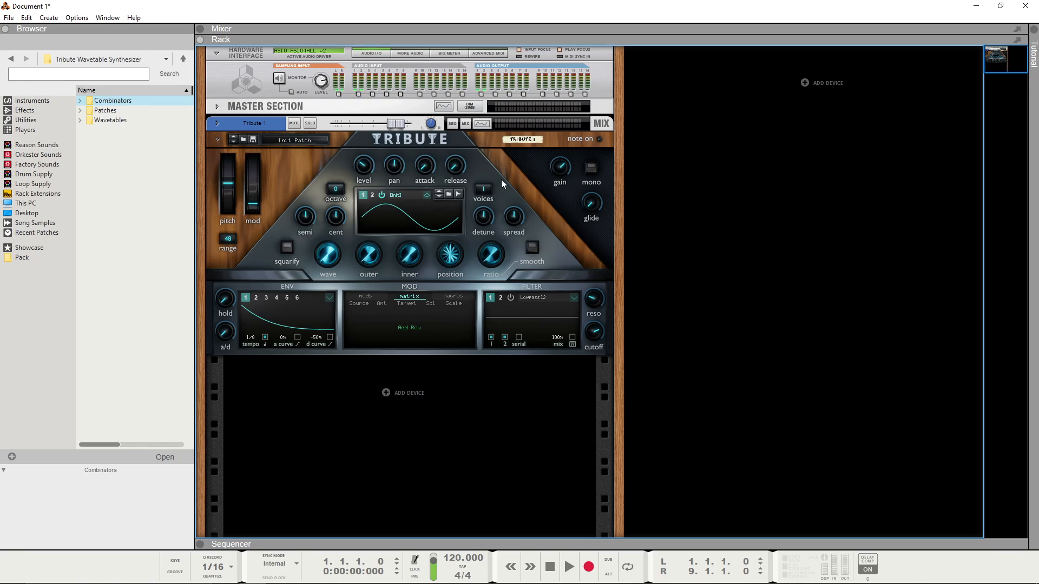
Set oscillator 1's wavetable position to 100%, then try 8 unison voices with reduced detune and return to 1 voice.
left_click_drag(339, 264, 366, 144)
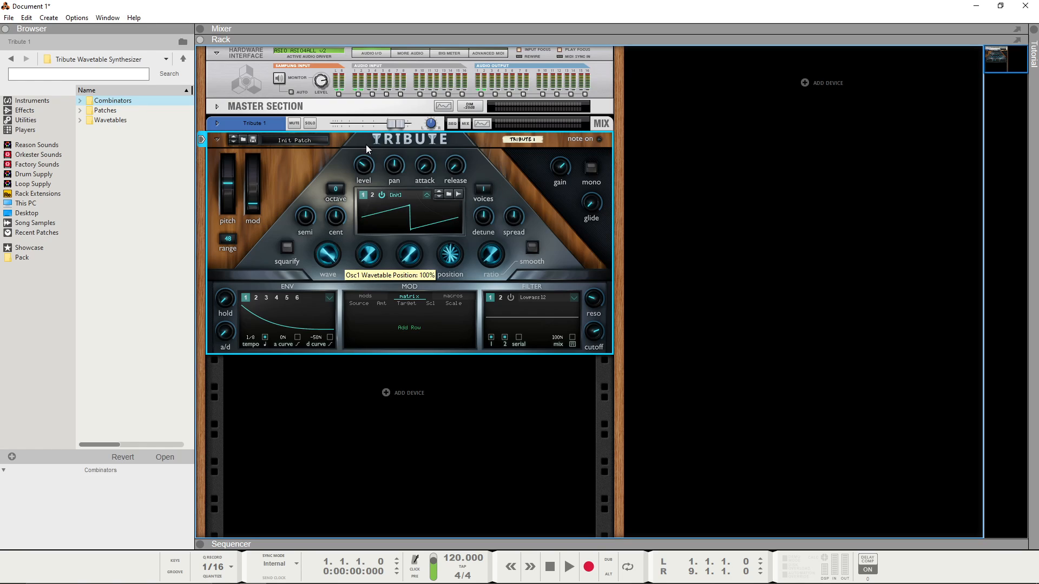
left_click_drag(489, 190, 490, 143)
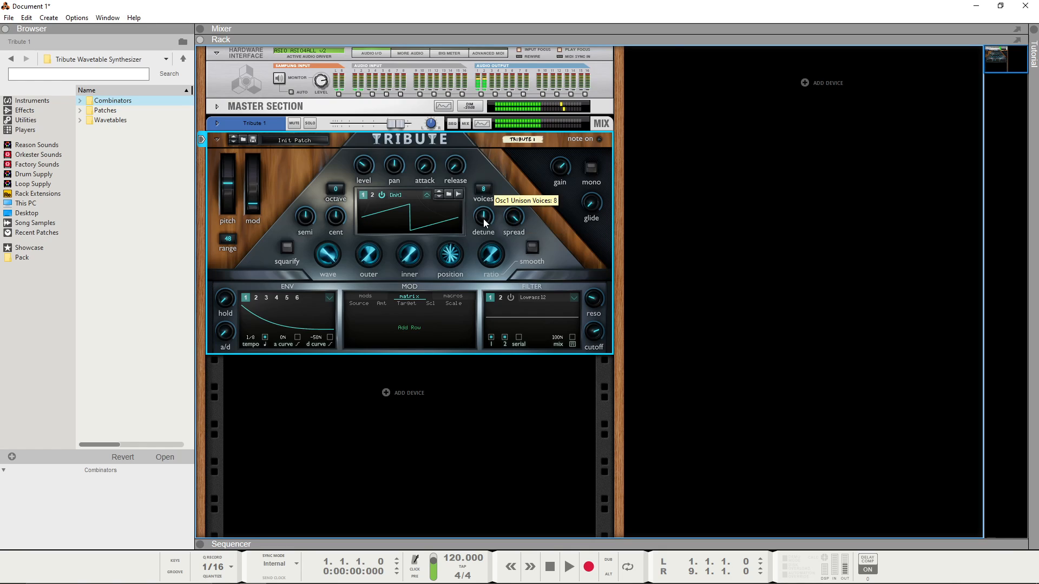
left_click_drag(483, 219, 481, 231)
left_click_drag(485, 188, 528, 271)
left_click(544, 374)
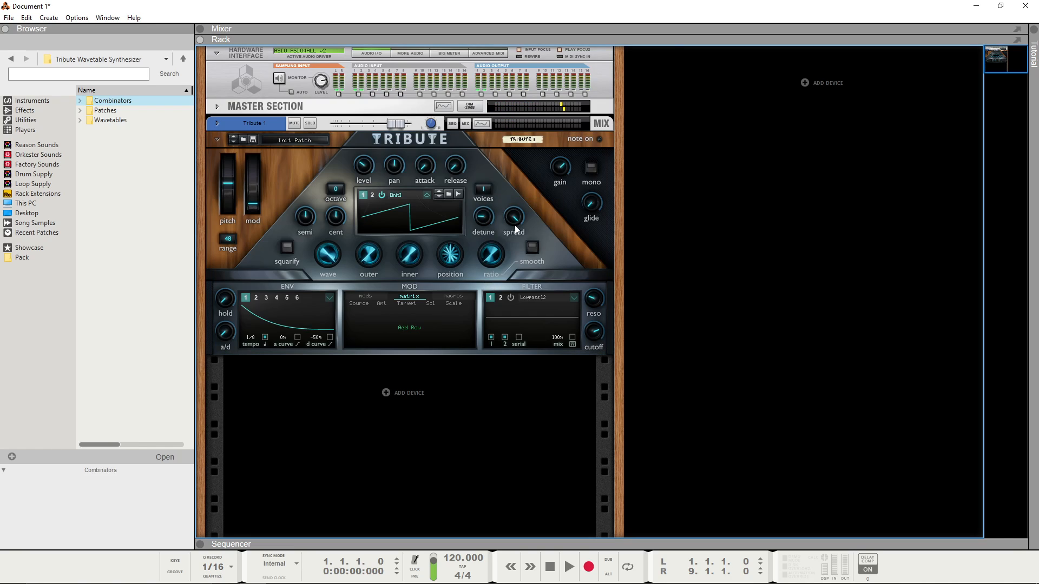
Load the wavetable Dinosauce.wav from Tribute's Hyper wavetables folder into oscillator 1.
left_click(374, 196)
left_click(367, 200)
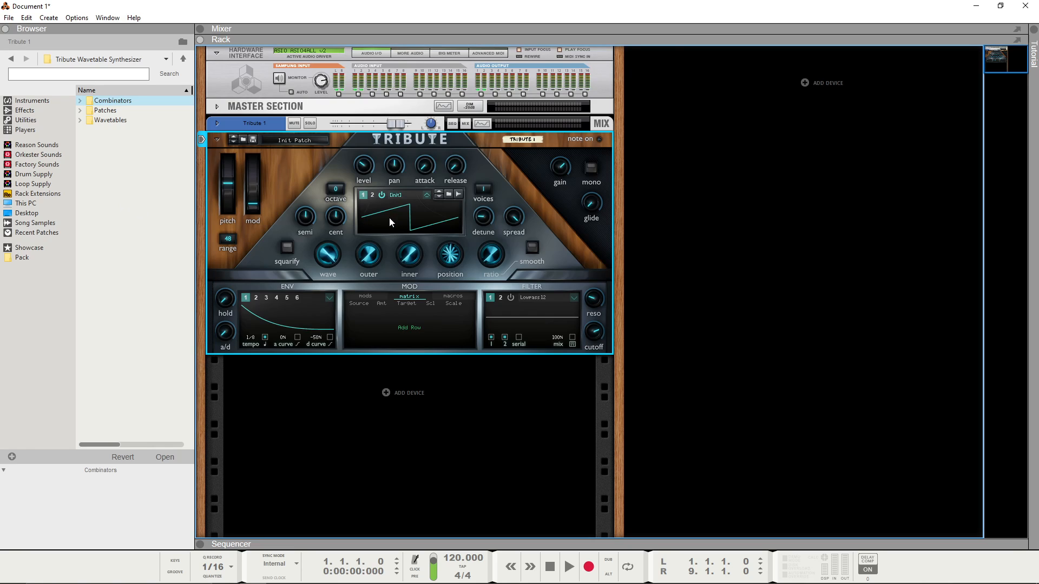
left_click(449, 194)
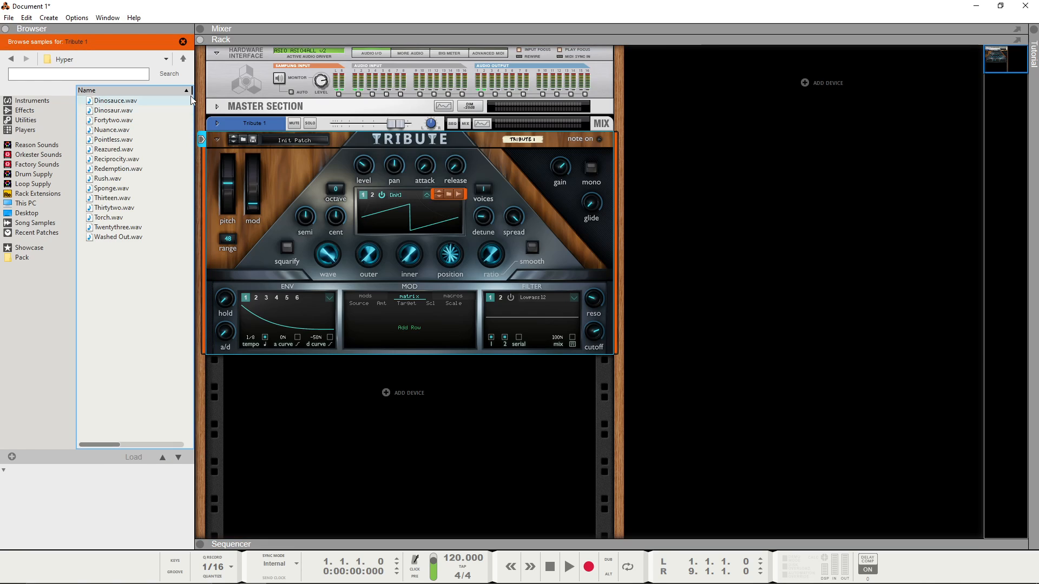
left_click(184, 59)
left_click(184, 59)
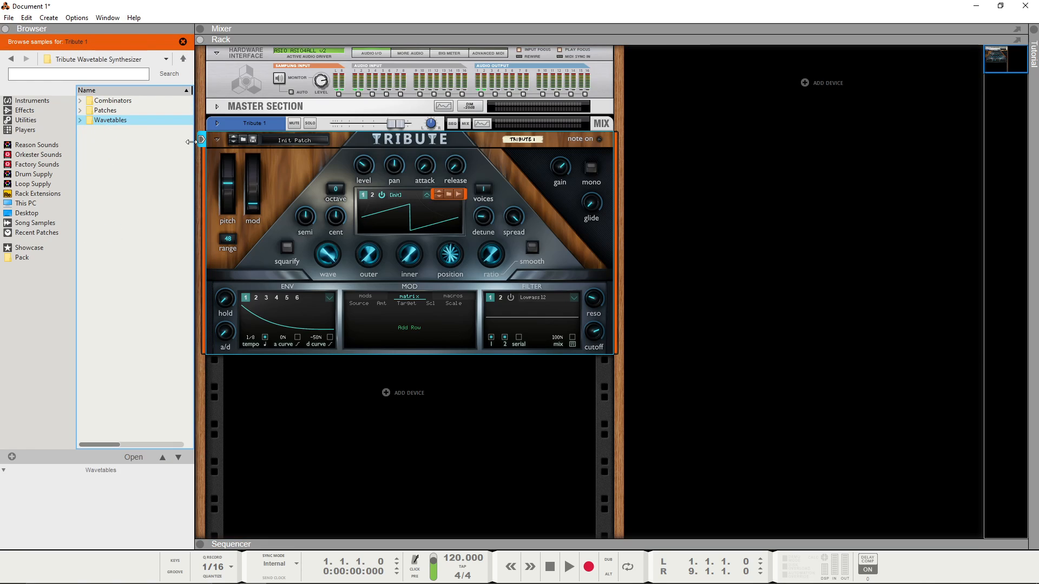
left_click(36, 194)
double_click(136, 350)
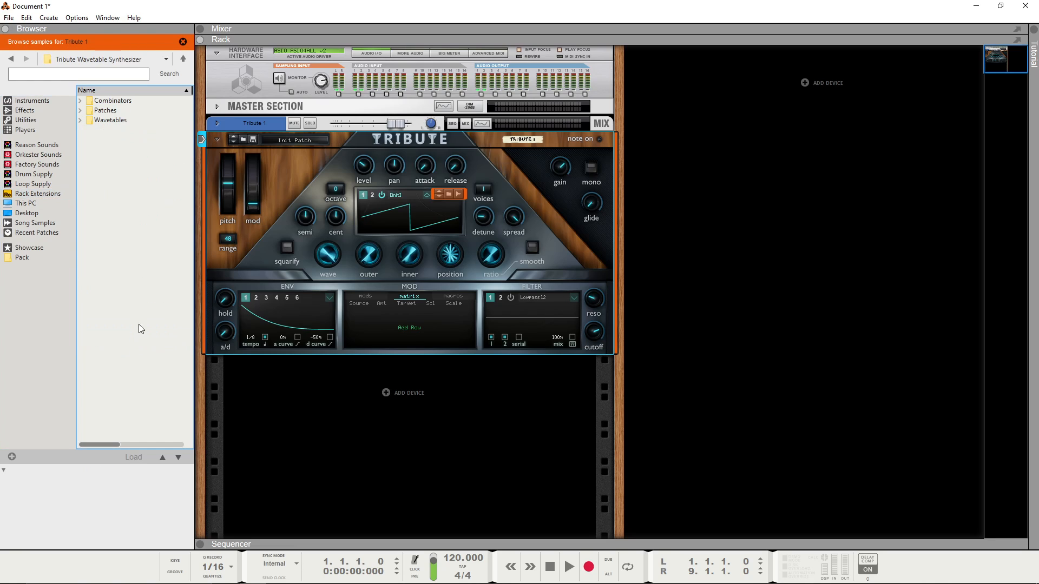
double_click(120, 120)
double_click(122, 118)
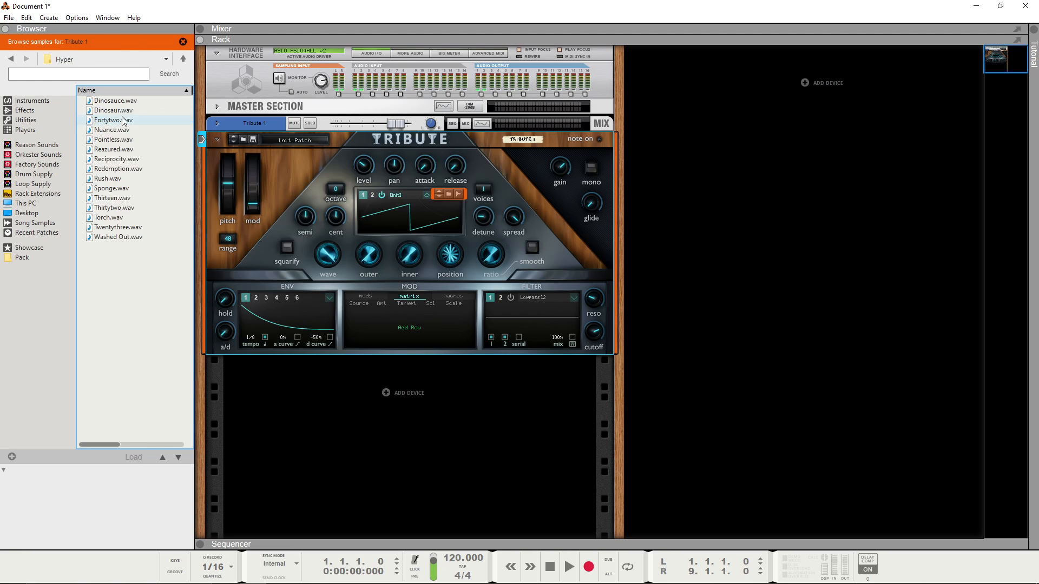
left_click(114, 101)
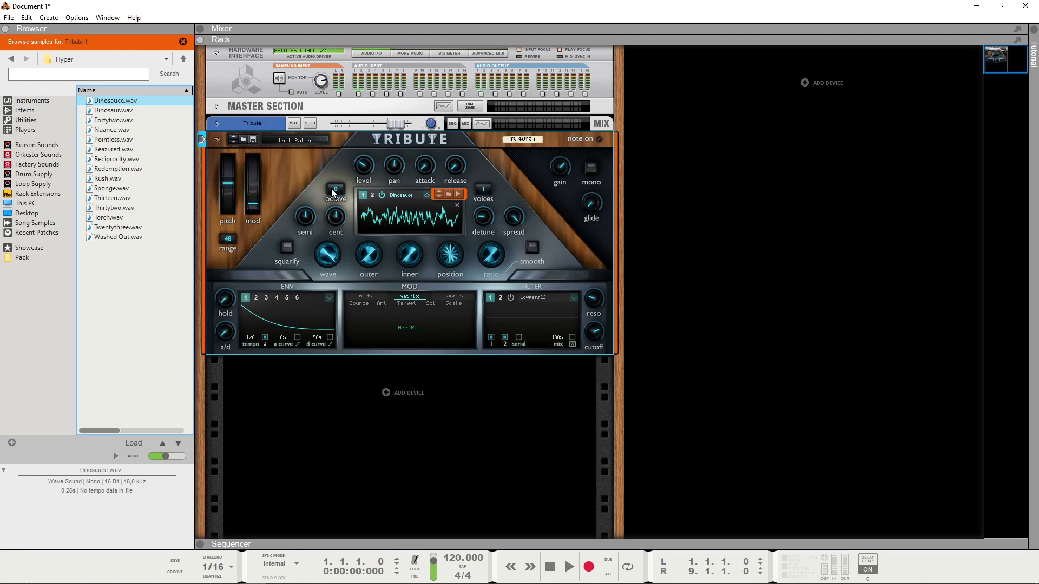
Set oscillator 1's octave to -1 and sweep its wavetable position down to 0%.
left_click_drag(332, 189, 331, 193)
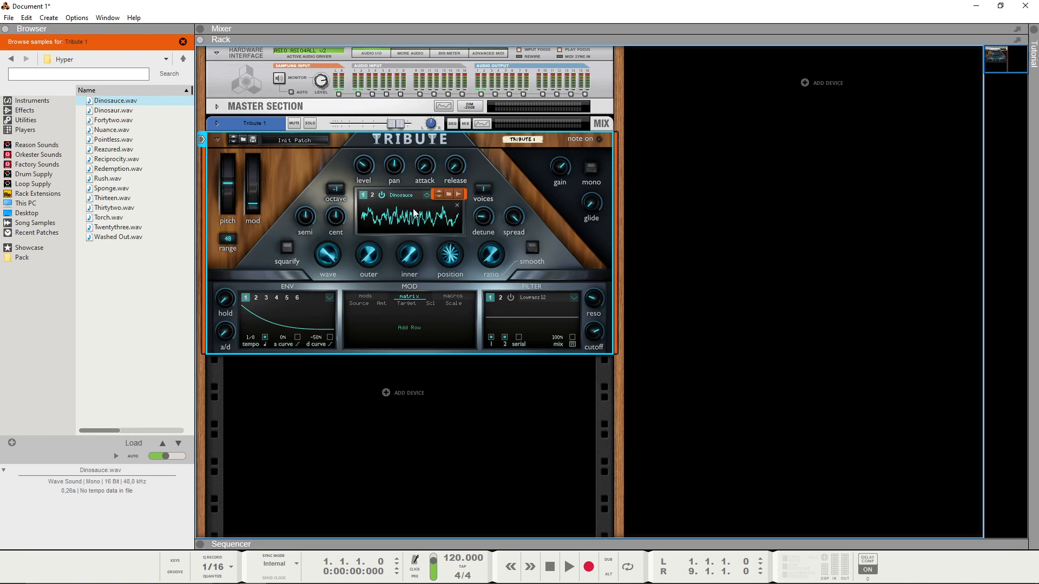
left_click(669, 233)
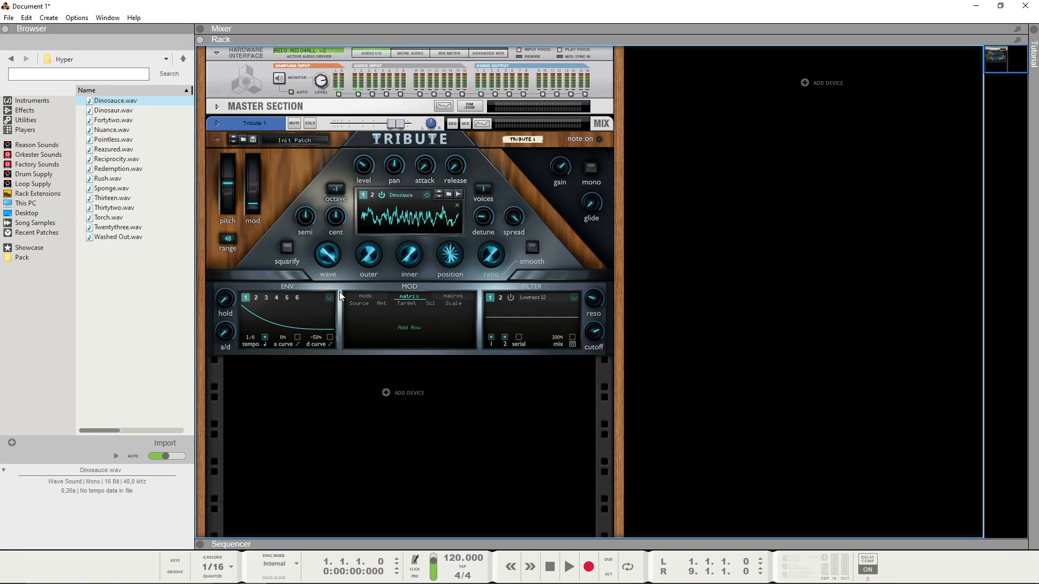
left_click(328, 258)
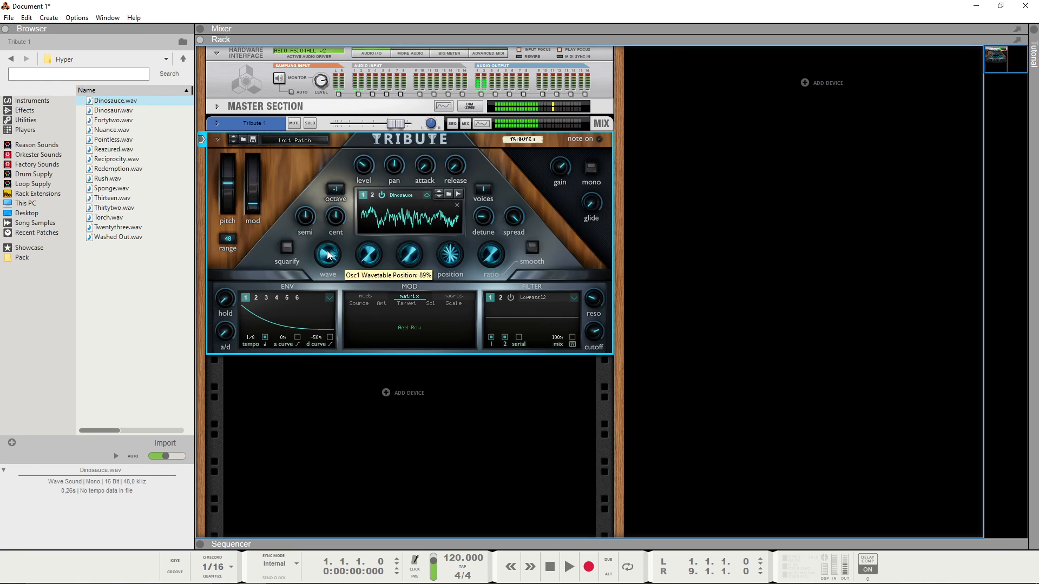
left_click_drag(327, 252, 328, 303)
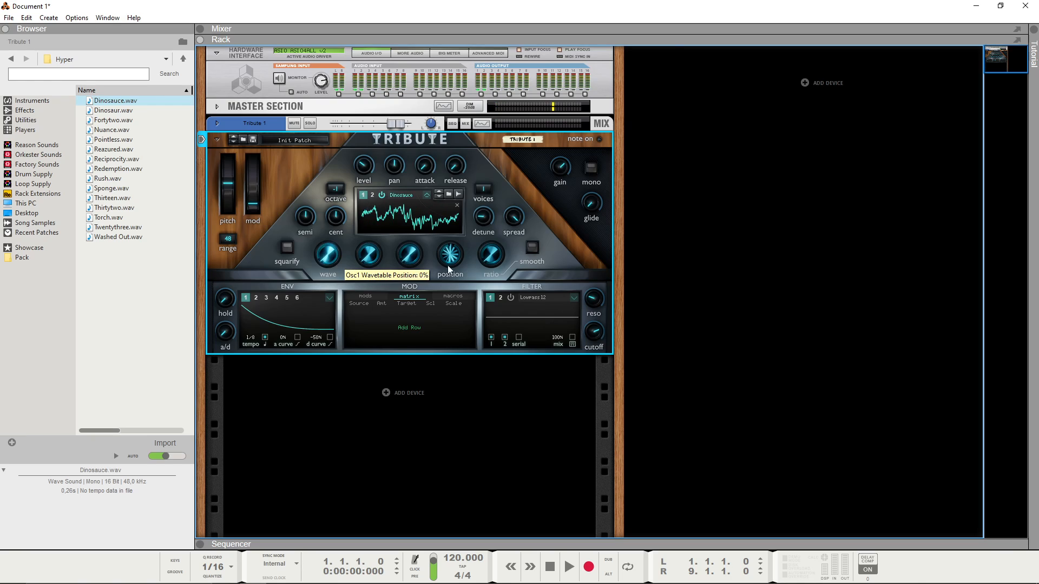
Show oscillator 1's Emitter settings, trigger an emit, and return to the waveform display.
left_click(428, 196)
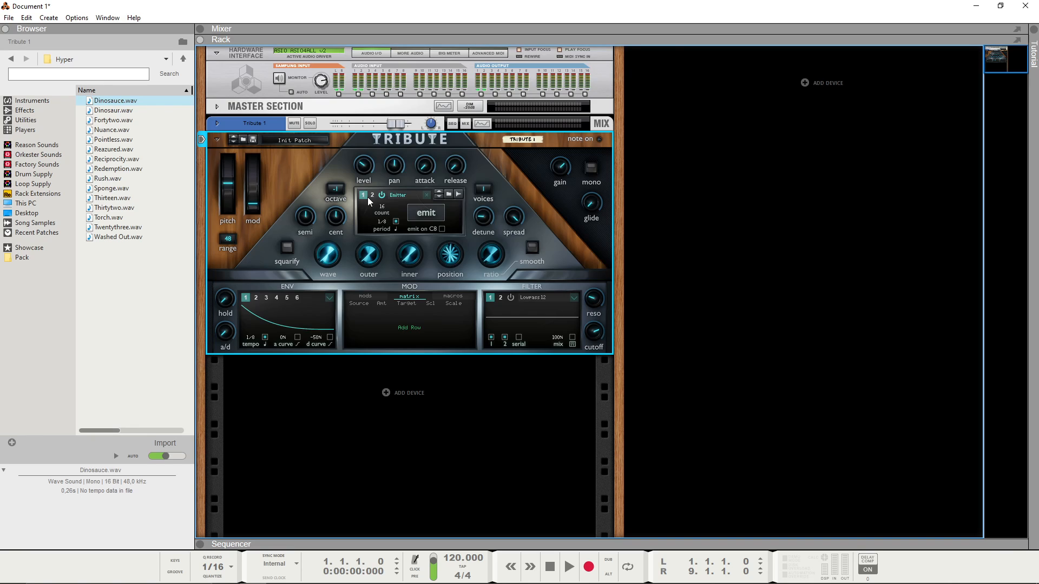
left_click(431, 212)
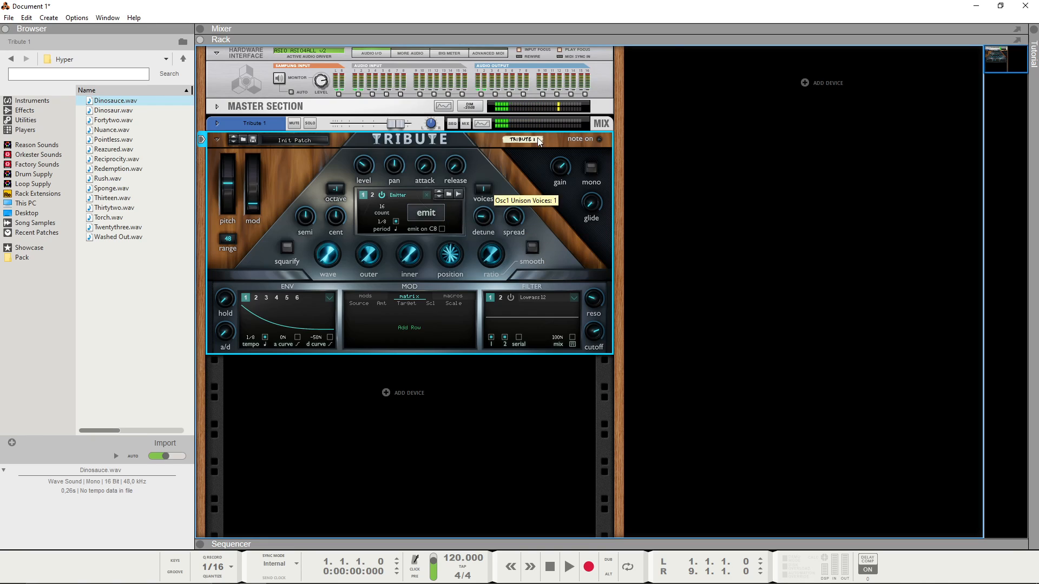
left_click(430, 198)
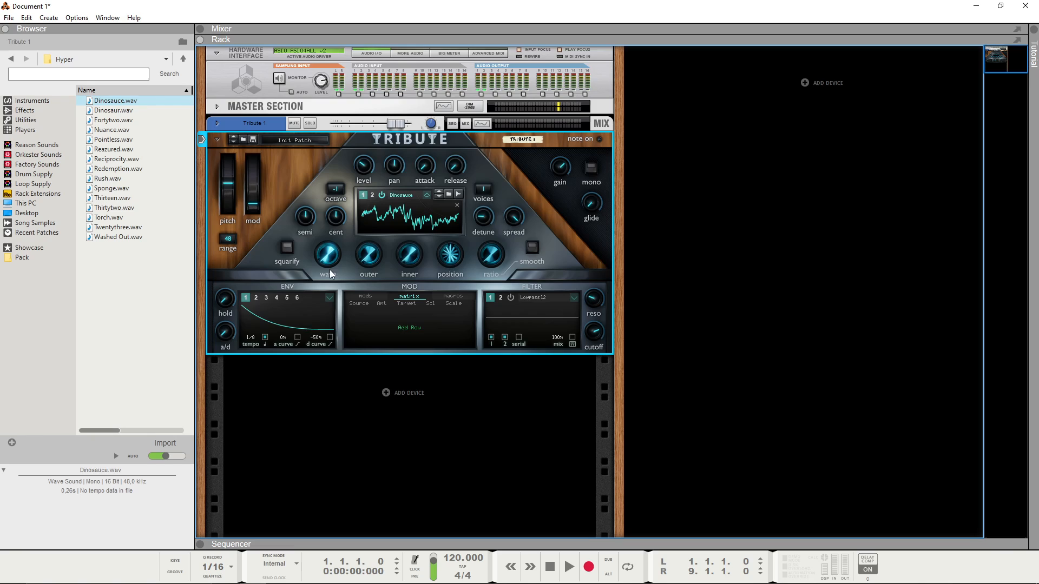
Clear the wavetable from oscillator 1, try its wave position on the basic waveform, and reload Dinosauce.wav.
left_click(456, 206)
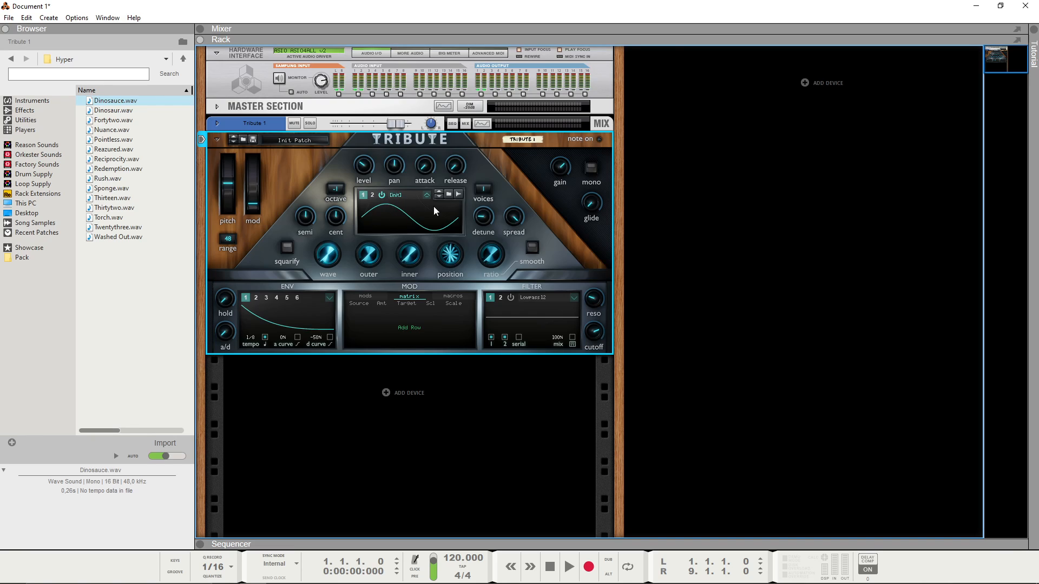
left_click_drag(328, 255, 318, 294)
left_click_drag(132, 102, 410, 214)
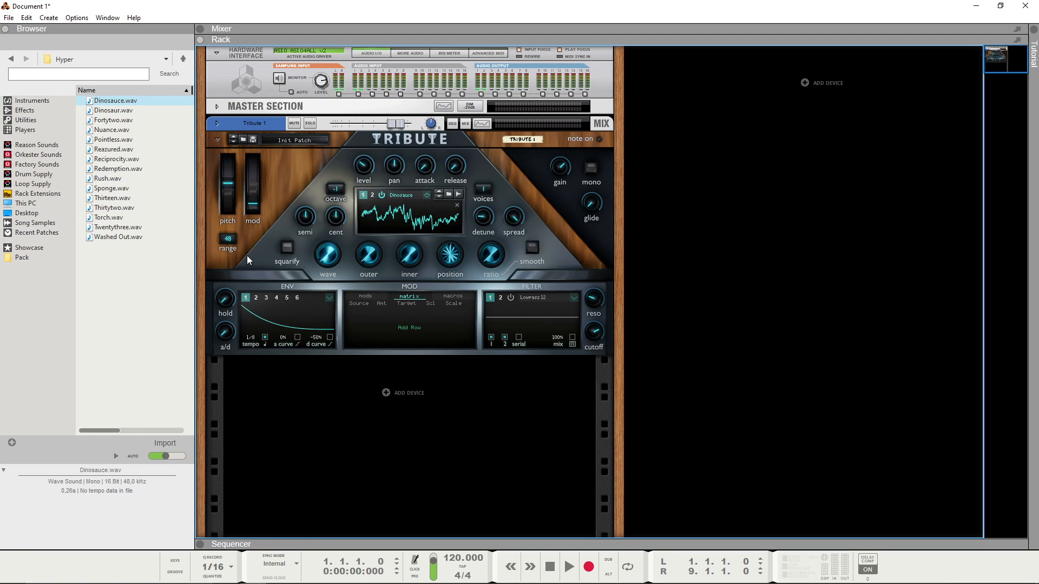
Try Squarify on oscillator 1 while sweeping the wavetable position back to 0%, and switch Squarify off.
left_click(288, 247)
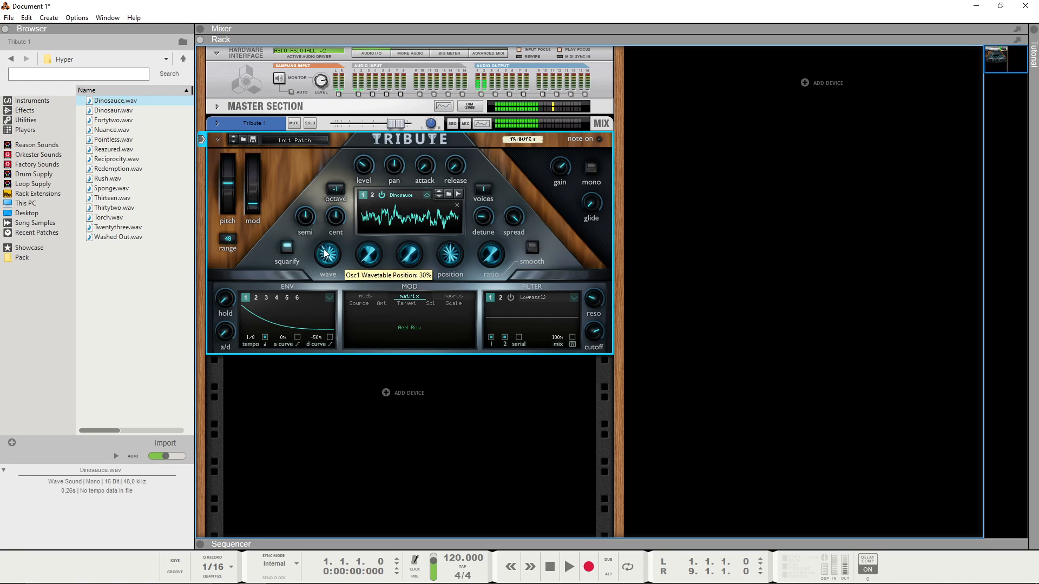
mouse_move(326, 254)
left_mouse_down()
mouse_move(329, 231)
mouse_move(327, 255)
mouse_move(334, 240)
mouse_move(308, 262)
left_mouse_up()
left_click(290, 250)
left_click(290, 248)
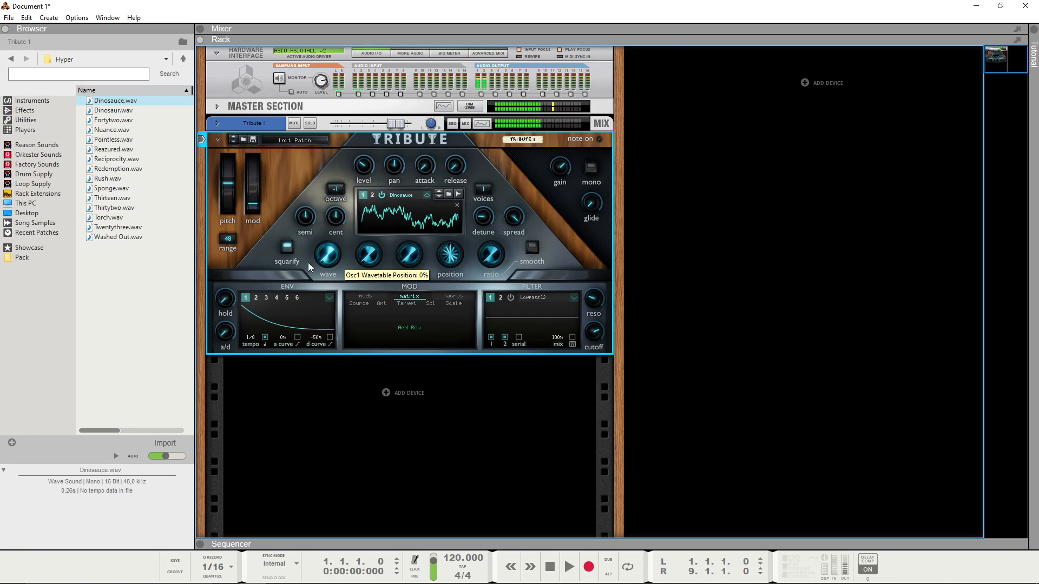
left_click(290, 249)
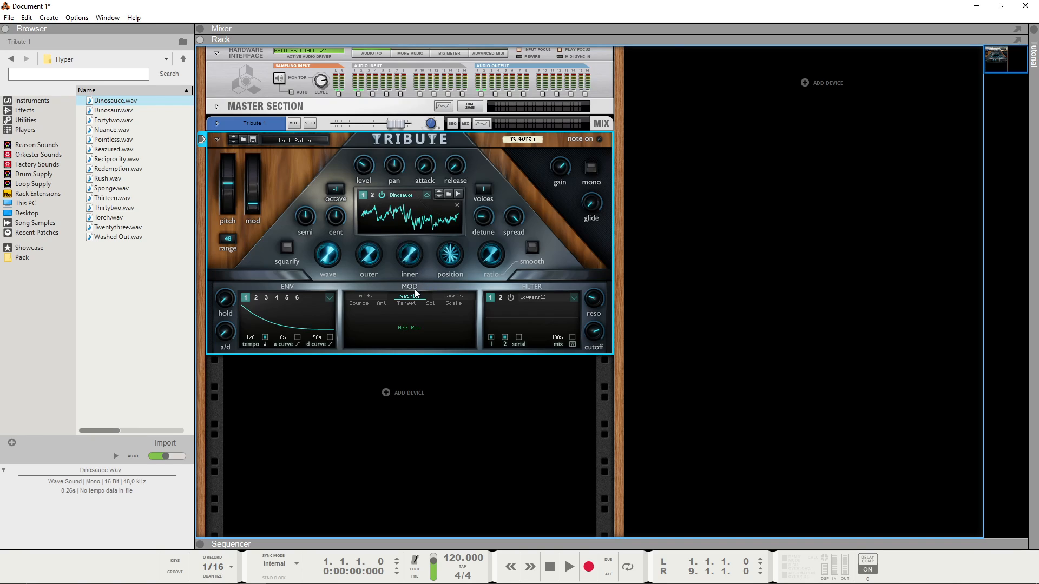
Try different Inner FM amounts on oscillator 1's Dinosauce wavetable.
mouse_move(408, 258)
left_mouse_down()
mouse_move(407, 232)
mouse_move(407, 265)
left_mouse_up()
left_click_drag(409, 259, 450, 237)
left_click_drag(410, 246, 413, 259)
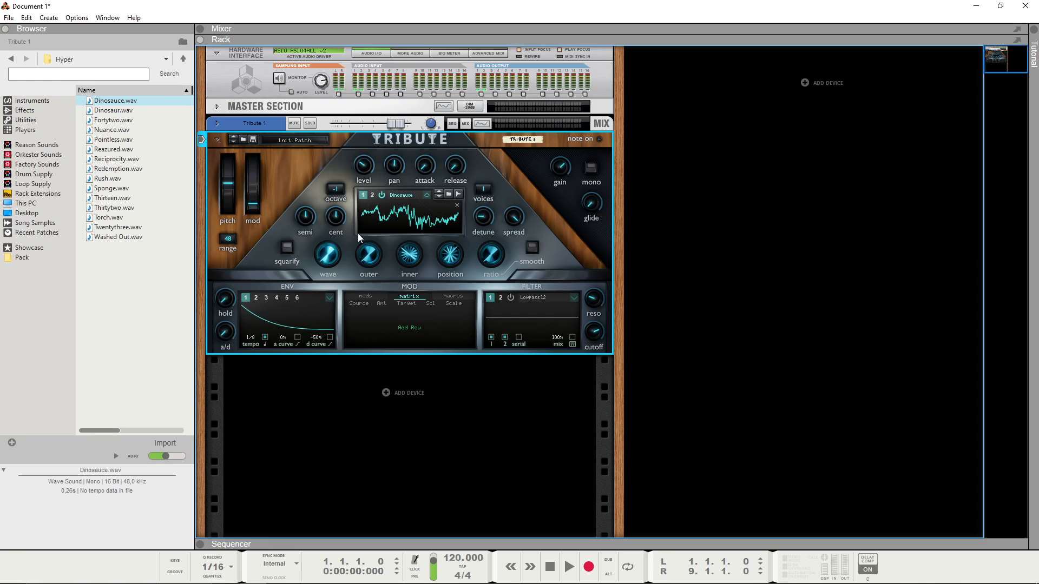
Try different FM positions and Outer FM amounts on oscillator 1's Dinosauce wavetable.
left_click_drag(451, 255, 405, 277)
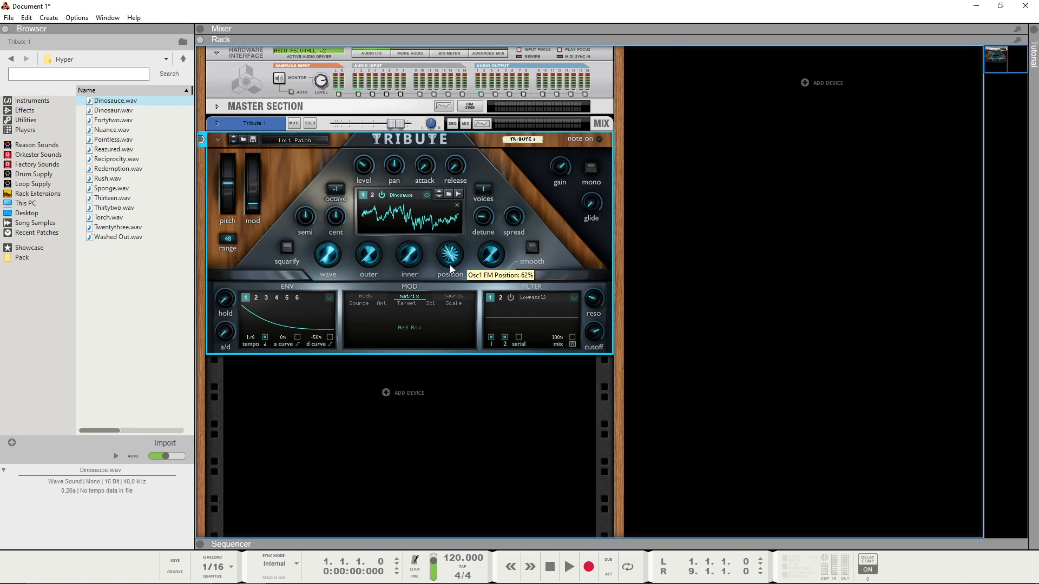
left_click_drag(451, 260, 451, 254)
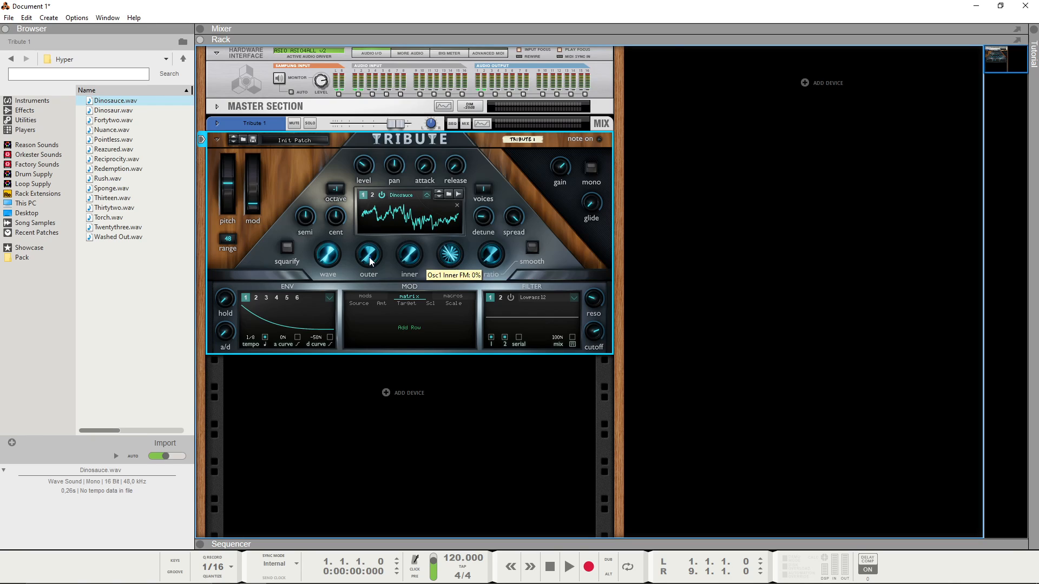
mouse_move(368, 262)
left_mouse_down()
mouse_move(371, 230)
mouse_move(368, 275)
mouse_move(375, 242)
mouse_move(378, 258)
mouse_move(365, 272)
left_mouse_up()
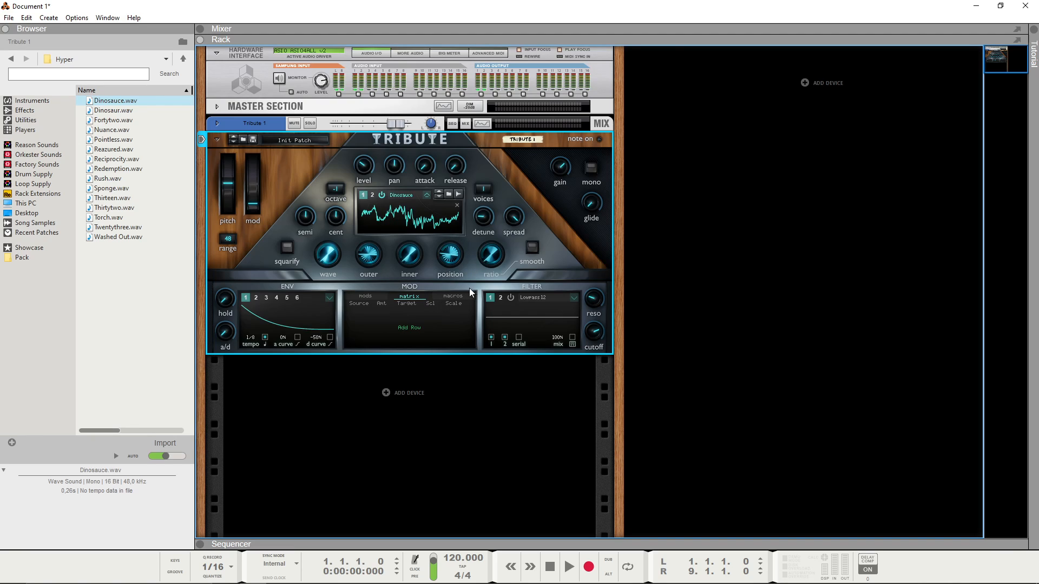
Clear the Dinosauce wavetable from oscillator 1 and adjust its FM ratio, position and Outer FM, bringing Outer FM to 78%.
left_click(457, 206)
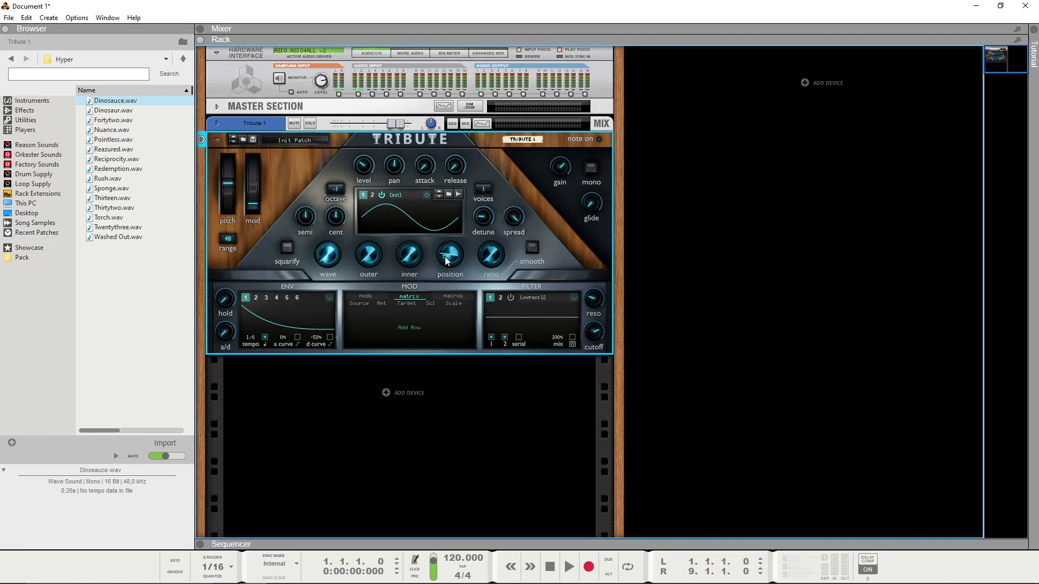
left_click_drag(489, 266, 491, 257)
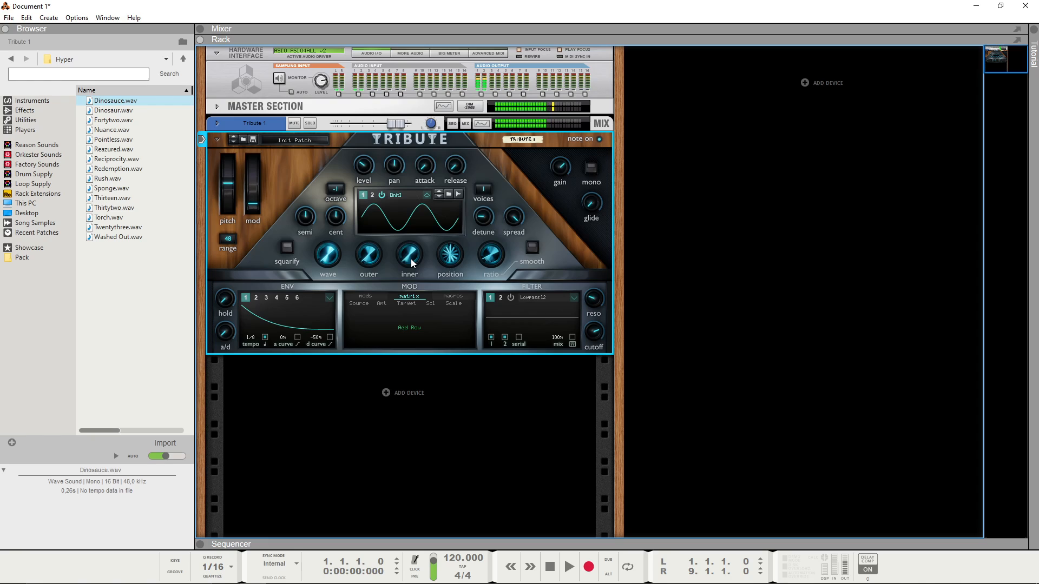
left_click_drag(452, 259, 402, 298)
left_click_drag(371, 257, 370, 235)
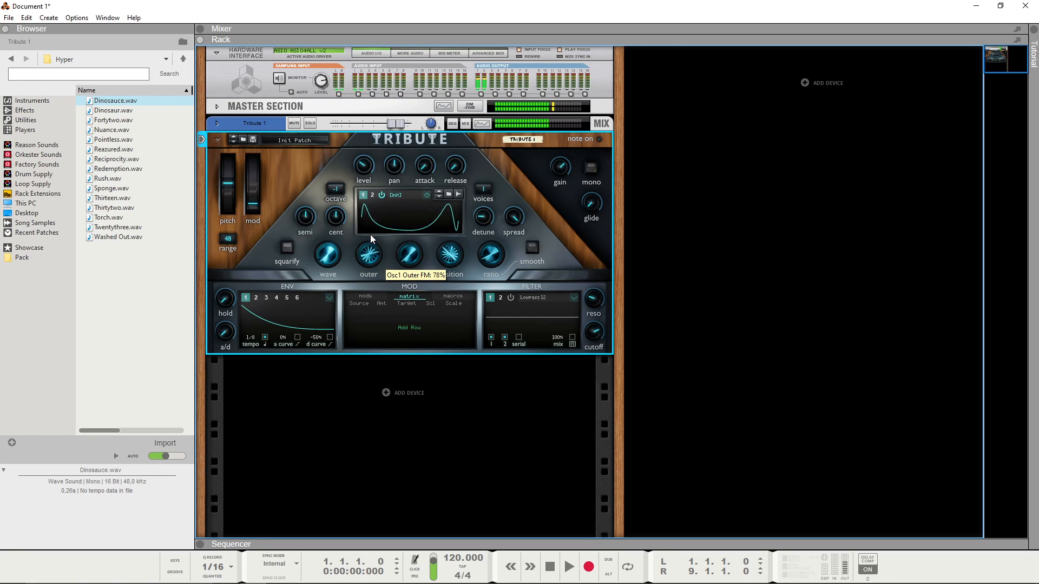
Try different FM ratio, Outer FM and FM position settings on oscillator 1's Init wavetable.
left_click_drag(491, 256, 477, 216)
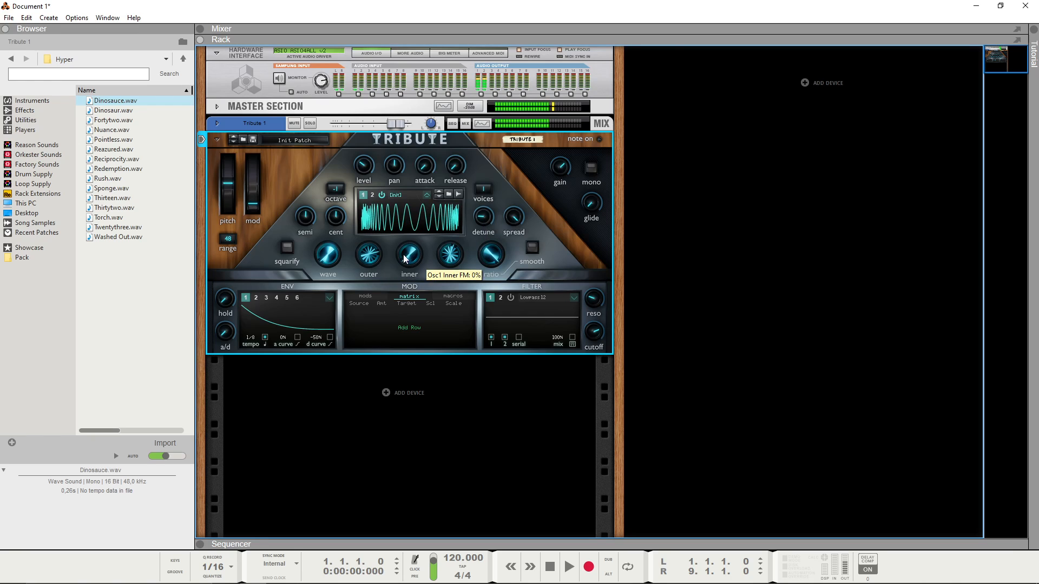
left_click_drag(372, 271, 410, 233)
left_click_drag(364, 267, 388, 287)
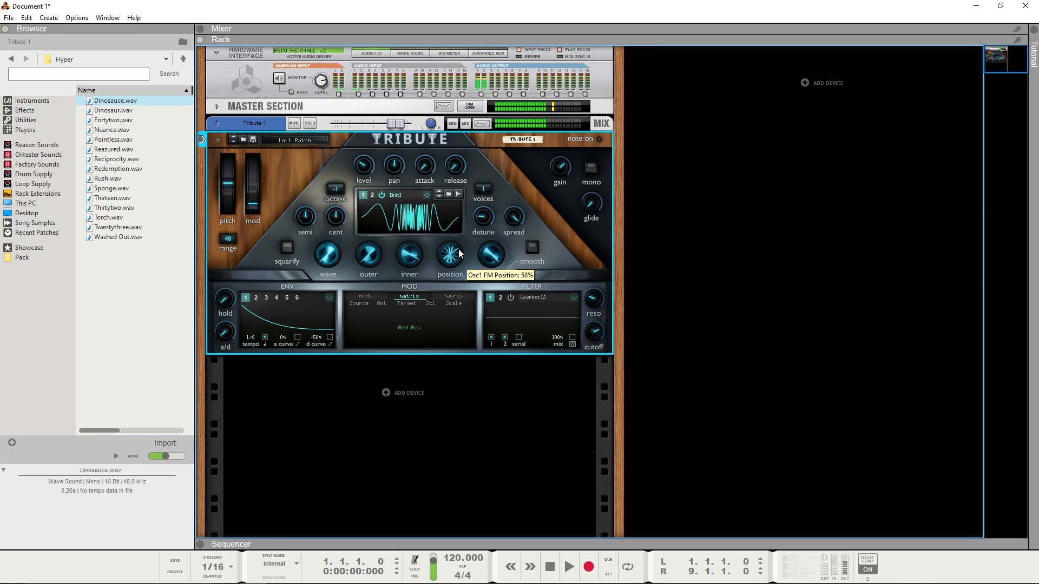
left_click_drag(456, 265, 491, 280)
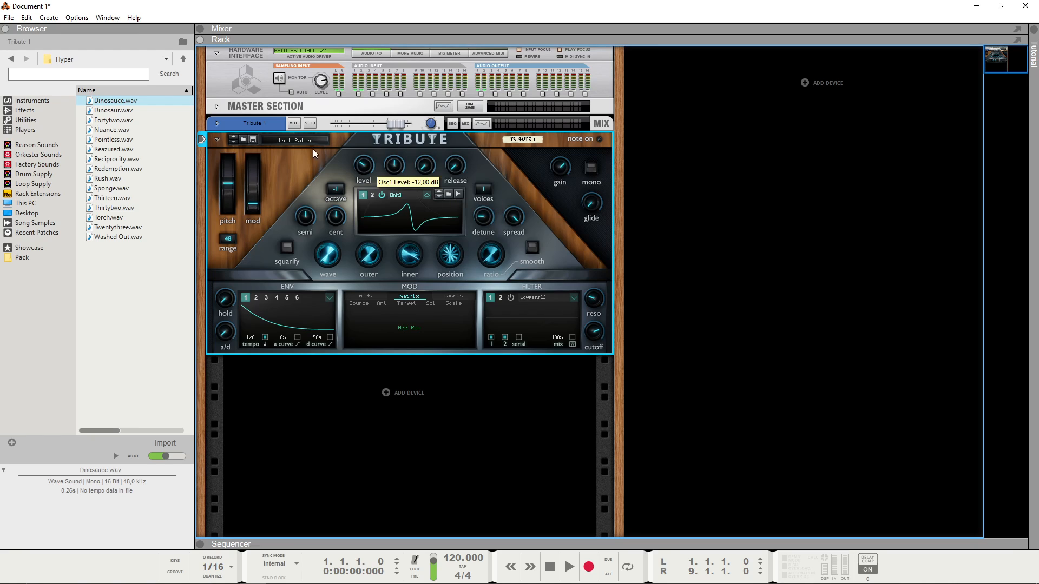
Load Dinosauce.wav into oscillator 1 and try different Inner FM amounts and FM ratios on it.
left_click_drag(132, 103, 420, 219)
left_click(365, 258)
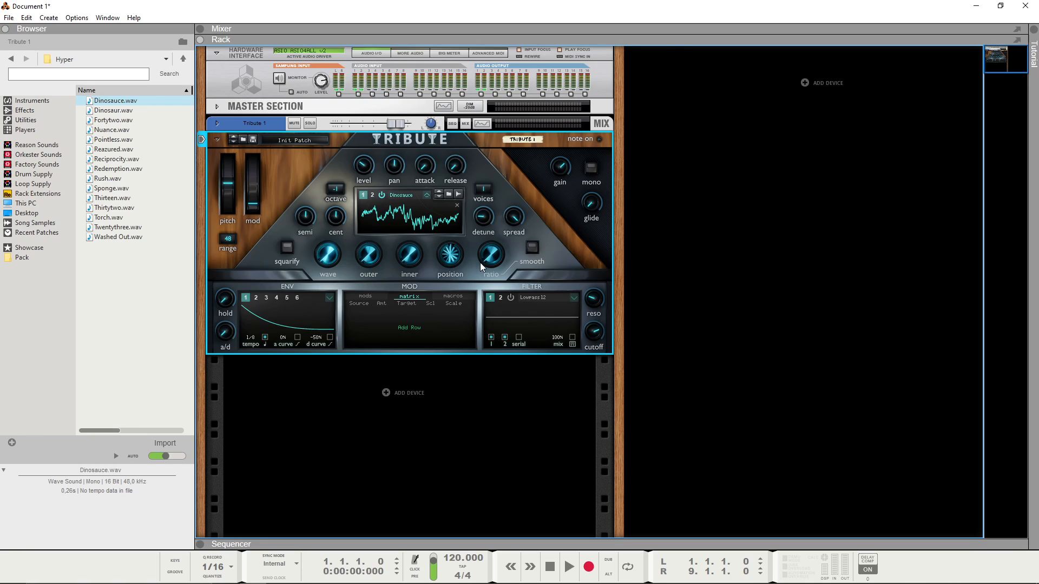
left_click_drag(491, 258, 491, 252)
left_click_drag(415, 262, 412, 265)
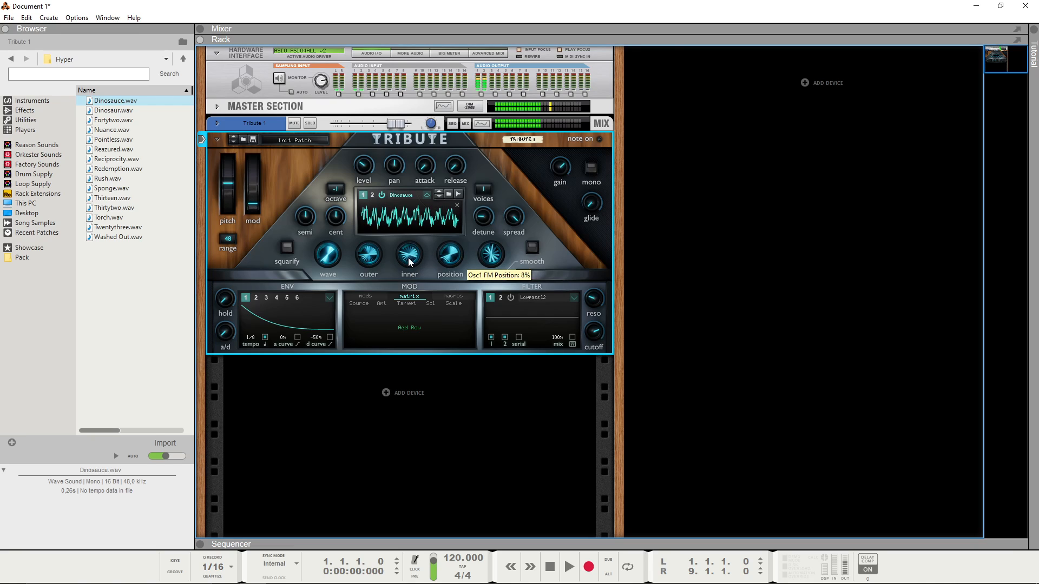
left_click_drag(408, 233, 410, 236)
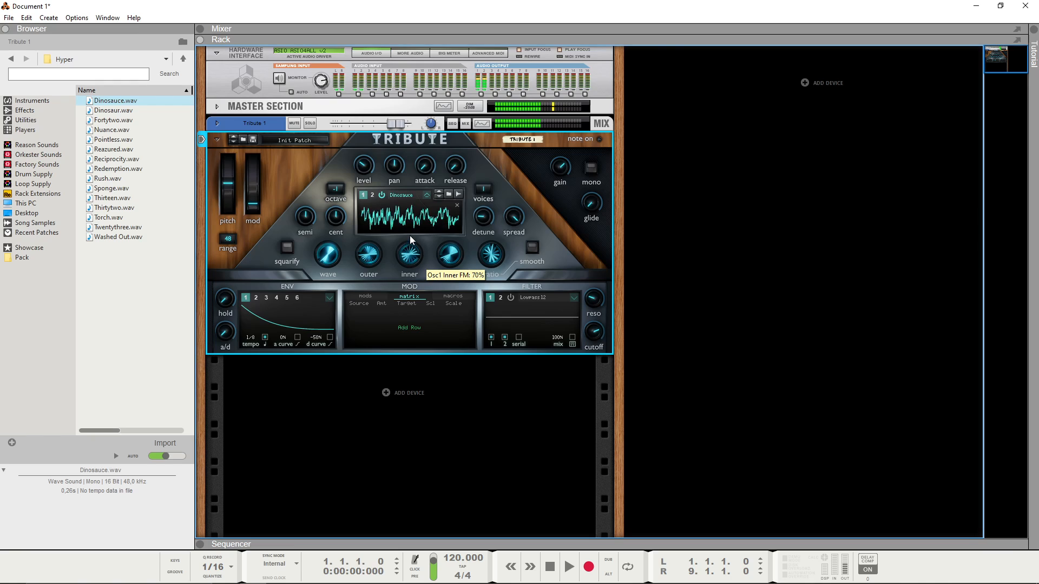
mouse_move(490, 253)
left_mouse_down()
mouse_move(490, 244)
mouse_move(488, 268)
left_mouse_up()
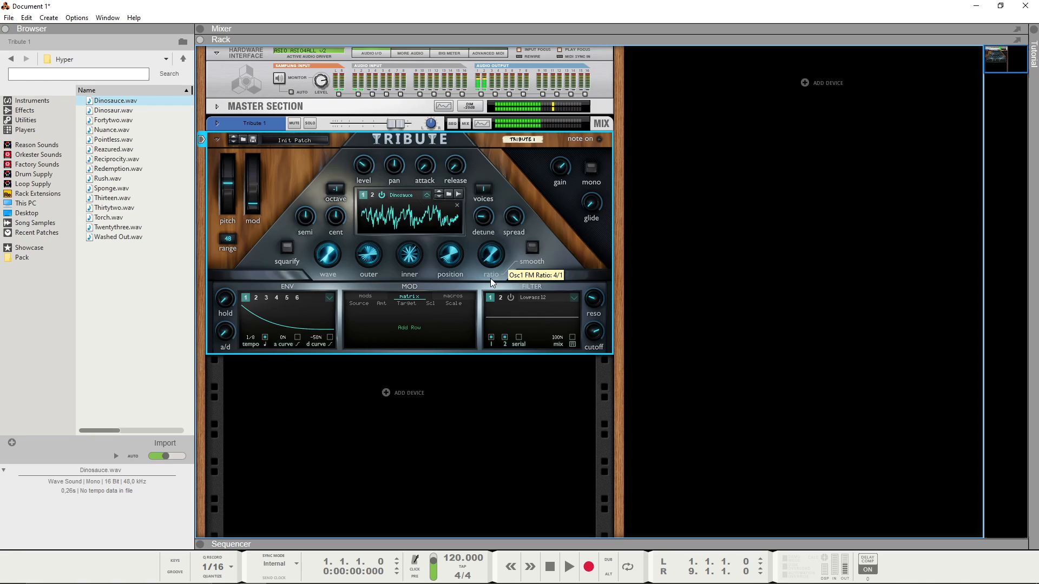
left_click_drag(491, 255, 489, 298)
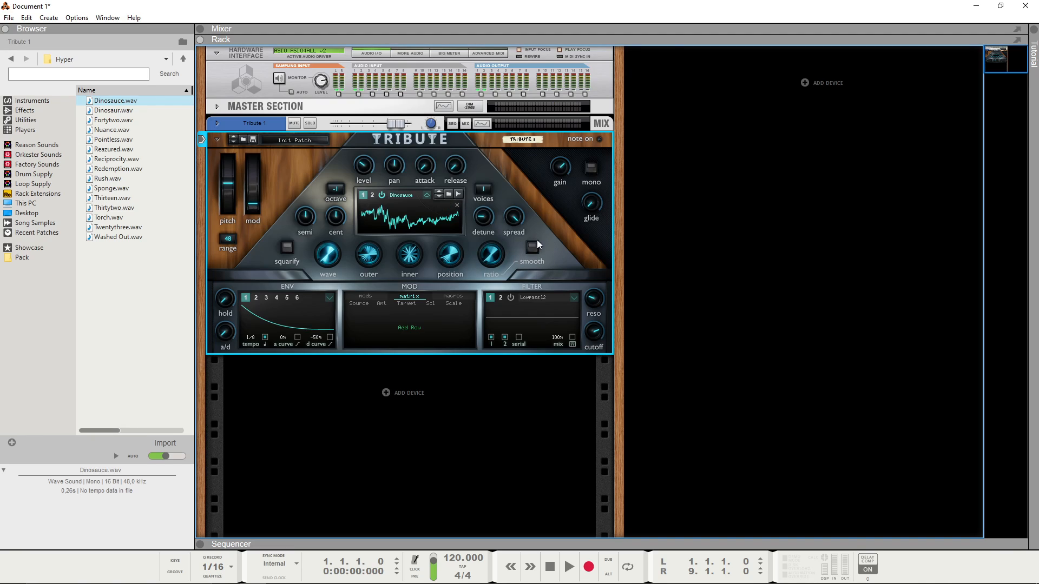
Clear the Dinosauce wavetable from oscillator 1, switch on Smooth and try different smooth FM ratios.
left_click(457, 205)
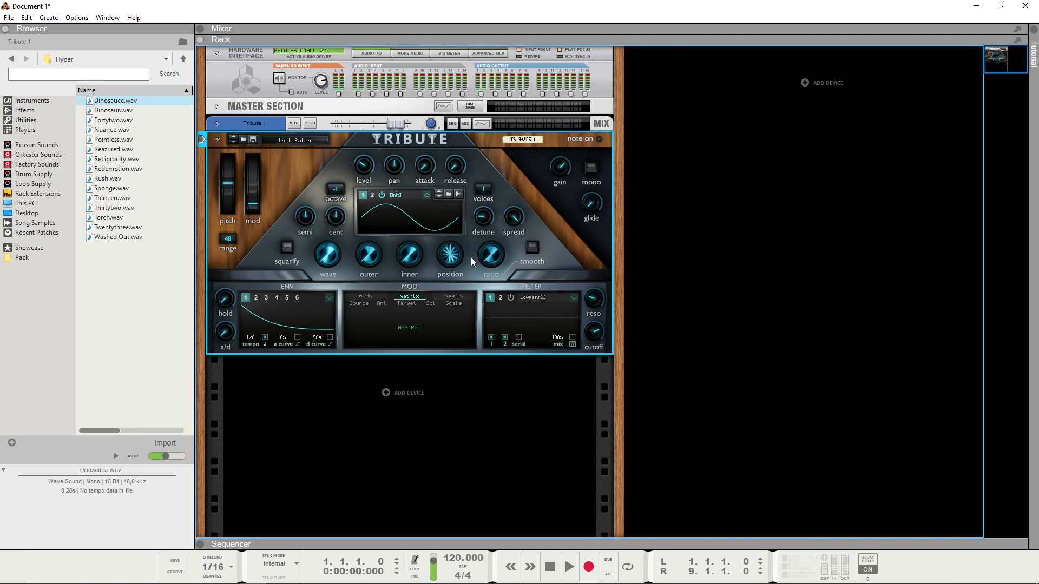
left_click(532, 247)
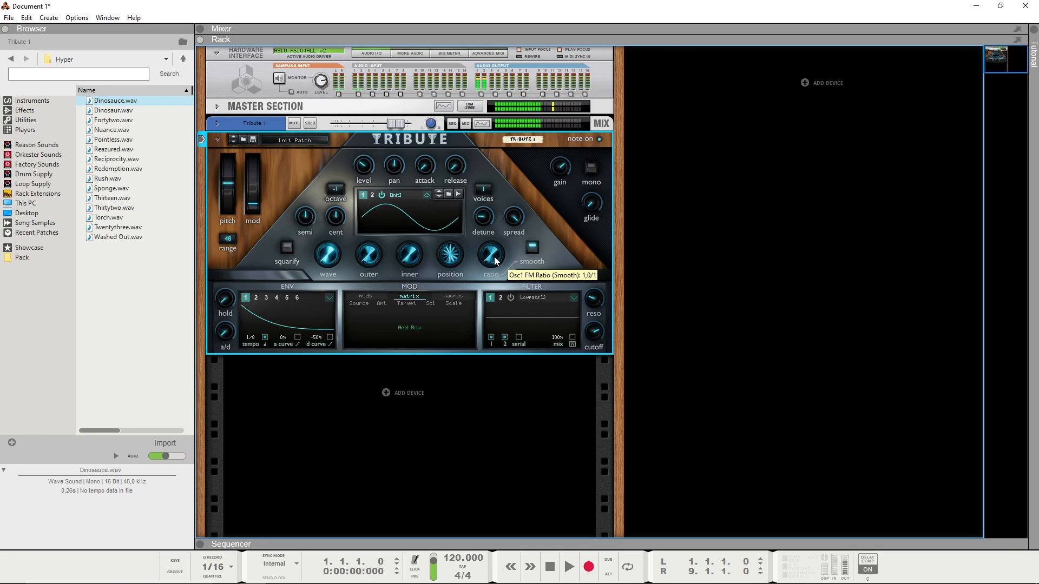
left_click_drag(495, 257, 492, 253)
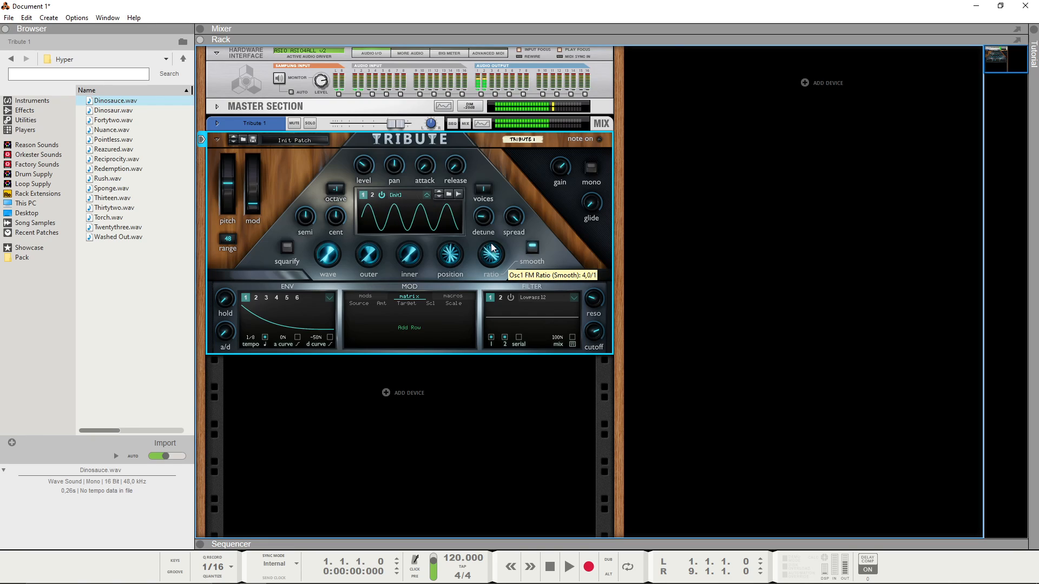
mouse_move(410, 253)
left_mouse_down()
mouse_move(407, 225)
mouse_move(411, 258)
left_mouse_up()
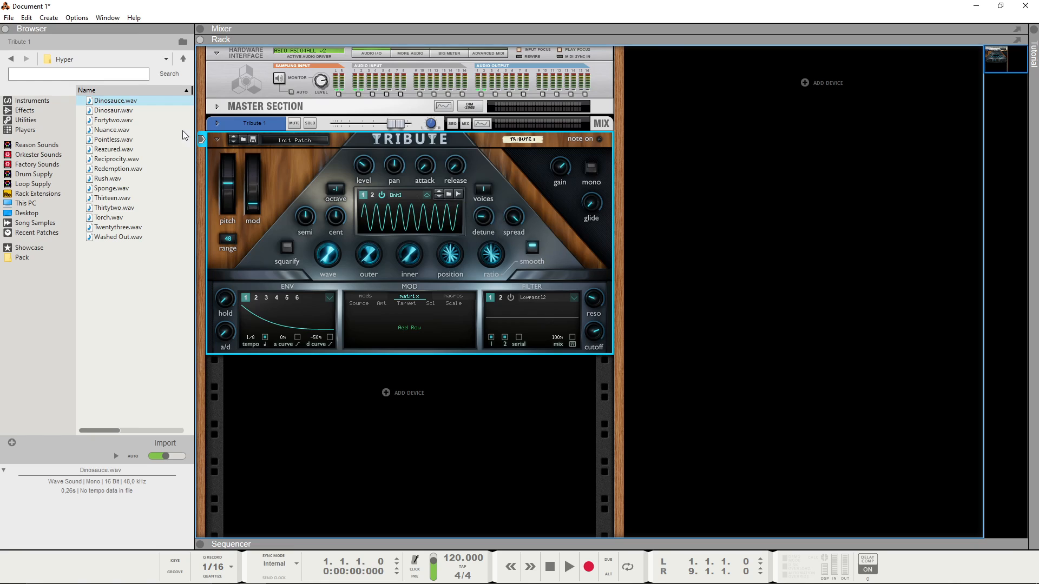
Load Dinosauce.wav into oscillator 1 and try different smooth FM ratios with Inner FM applied.
left_click_drag(130, 101, 410, 219)
left_click_drag(491, 260, 493, 265)
left_click_drag(410, 257, 410, 233)
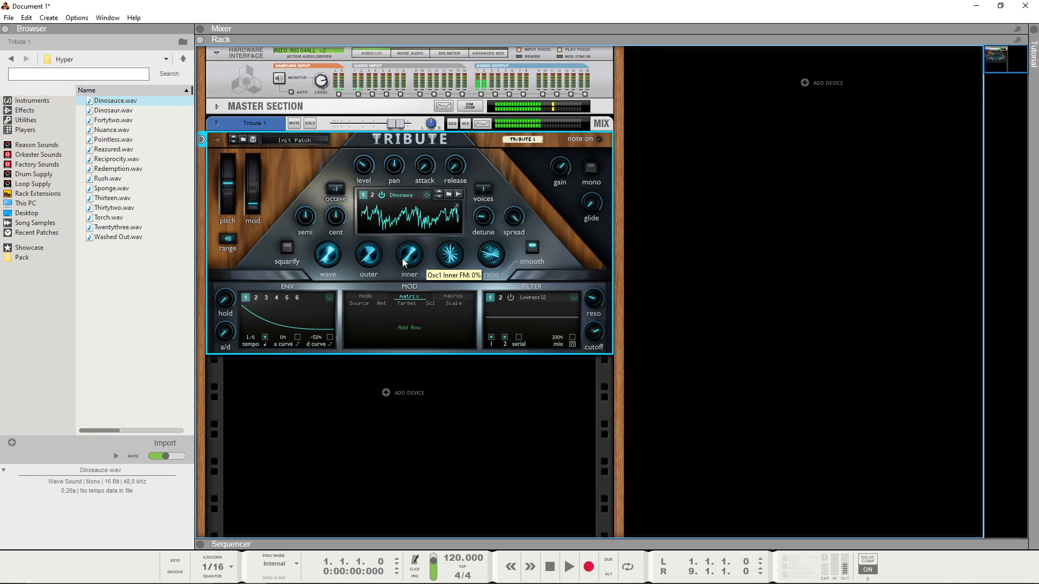
mouse_move(492, 258)
left_mouse_down()
mouse_move(499, 248)
mouse_move(490, 254)
left_mouse_up()
Try stepped FM ratios on oscillator 1 with Smooth off, and switch Smooth back on.
left_click(531, 248)
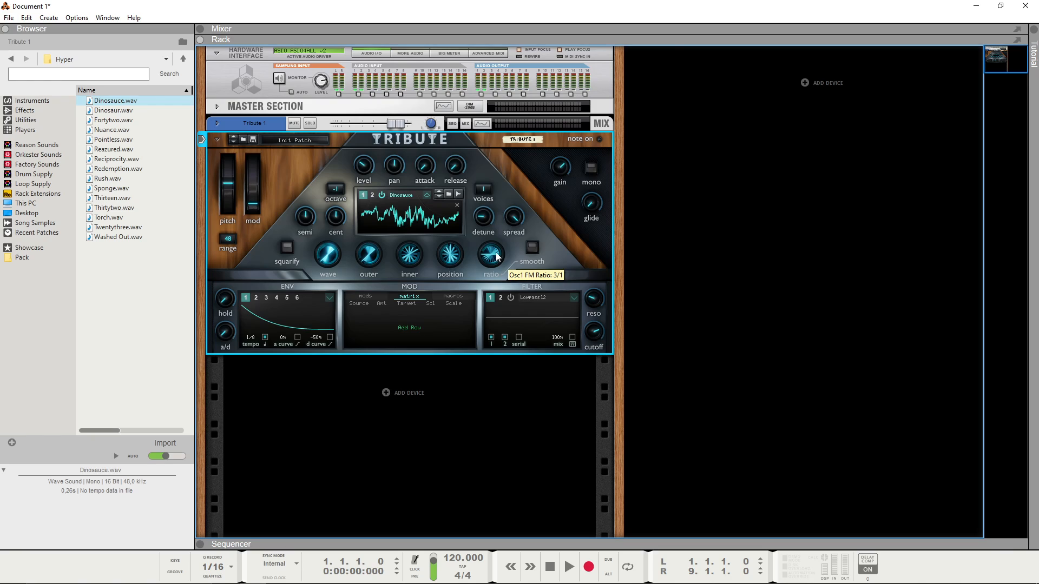
mouse_move(493, 262)
left_mouse_down()
mouse_move(491, 248)
mouse_move(493, 279)
mouse_move(498, 238)
mouse_move(498, 256)
left_mouse_up()
left_click(530, 248)
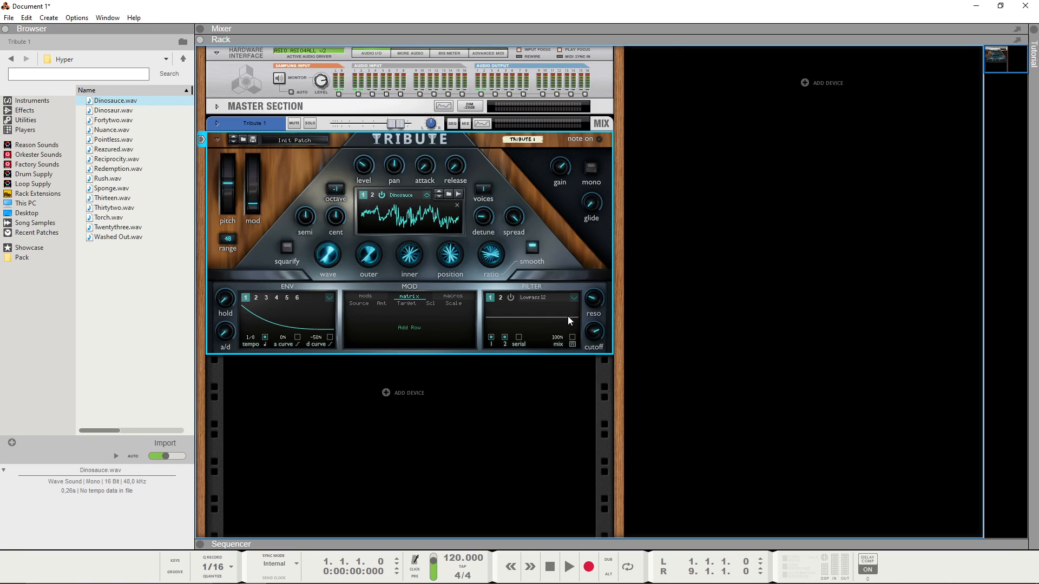
left_click(673, 297)
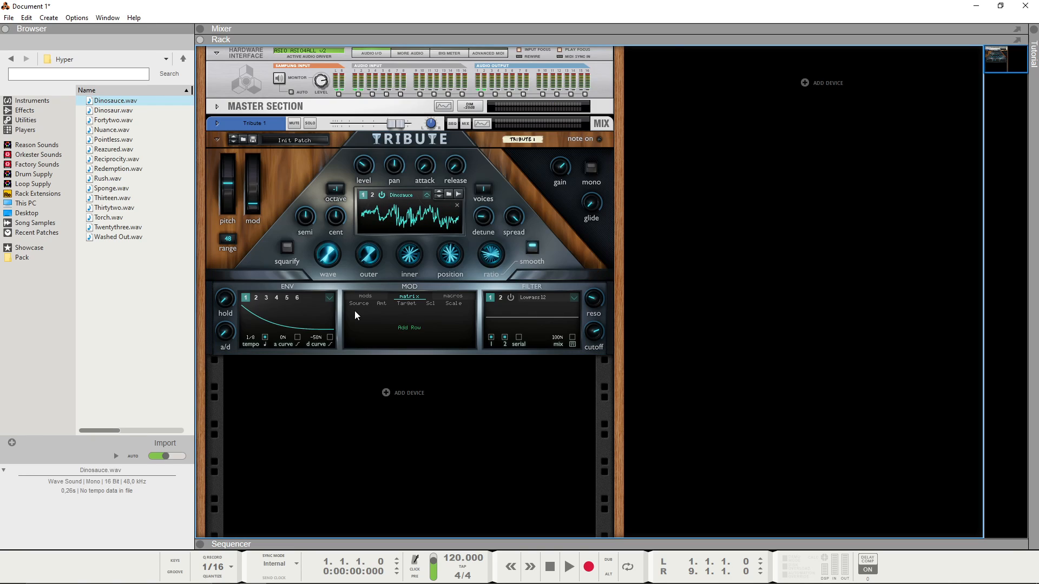
Add a modulation matrix row with Envelope 1 as source and oscillator 1's Outer as target.
left_click(413, 322)
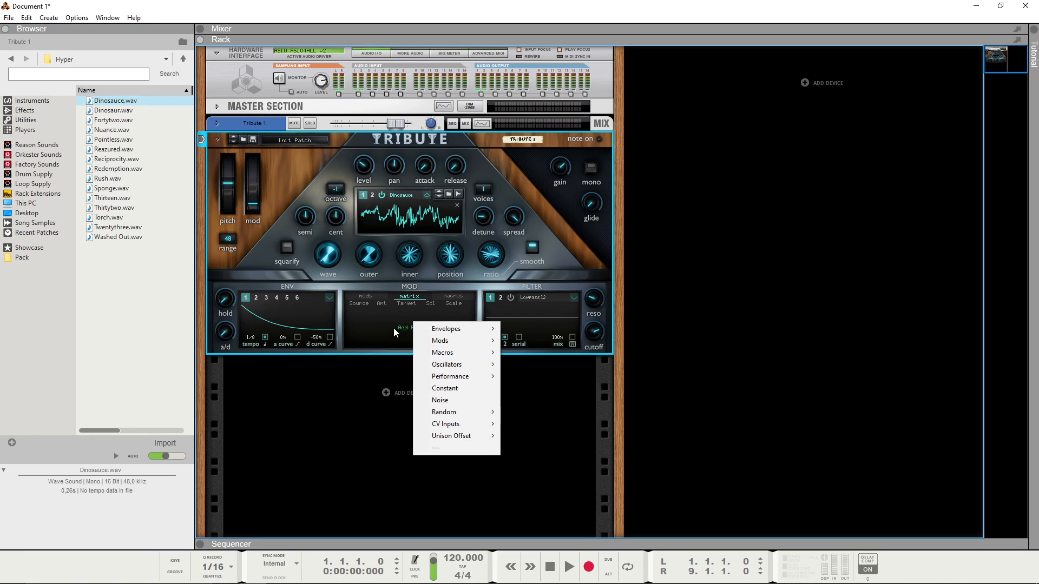
mouse_move(460, 328)
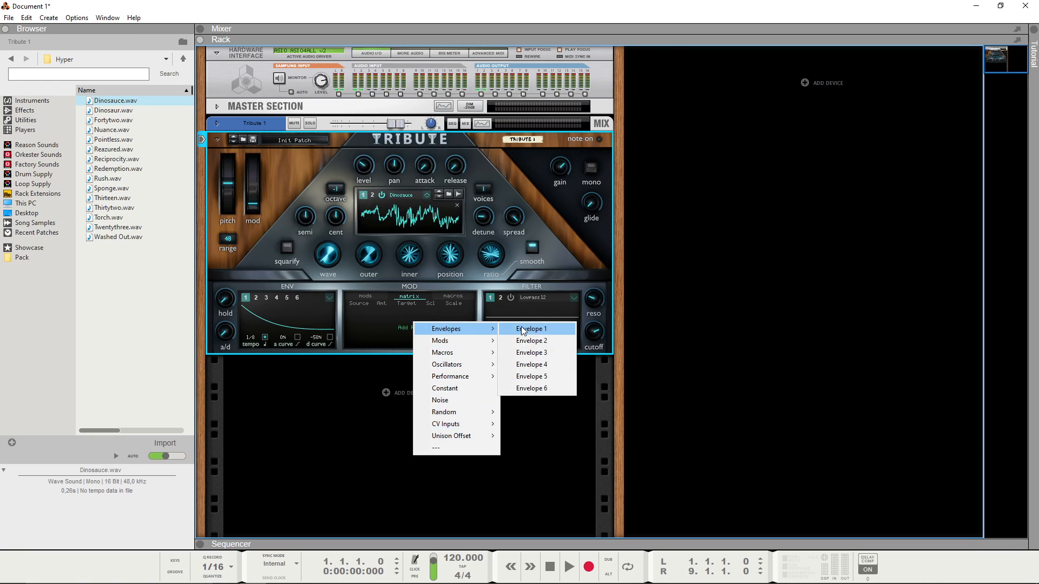
left_click(523, 331)
left_click(405, 311)
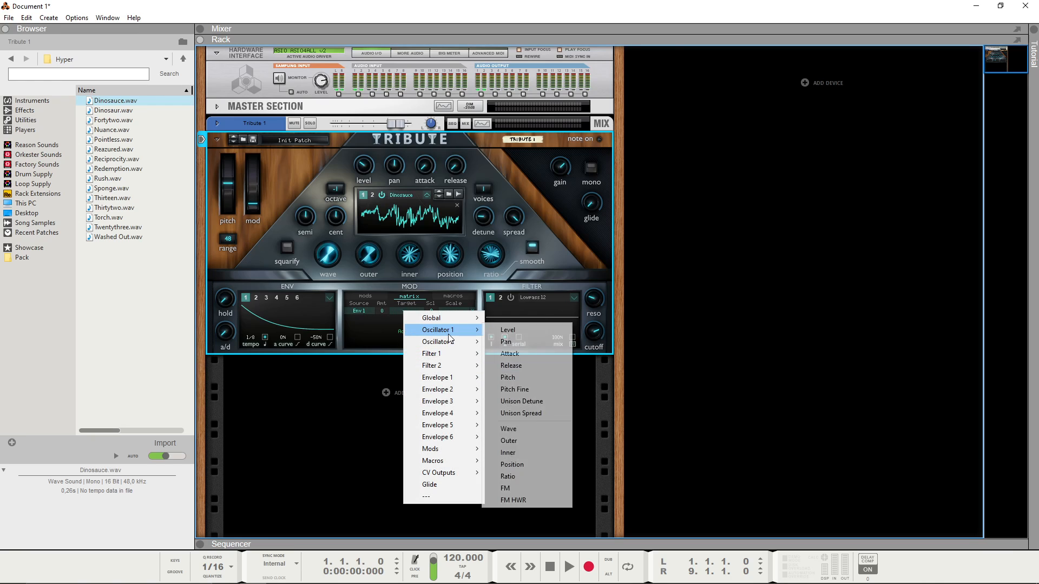
left_click(515, 442)
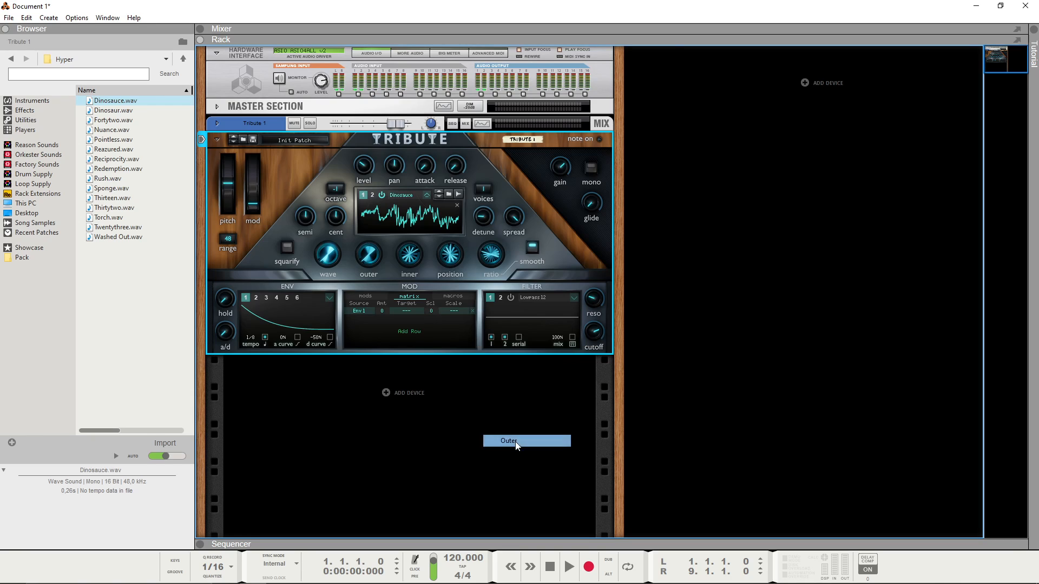
Reset oscillator 1's Inner FM, switch Smooth off and raise the Env 1 modulation amount to Outer 1.
left_click(406, 256, "ctrl")
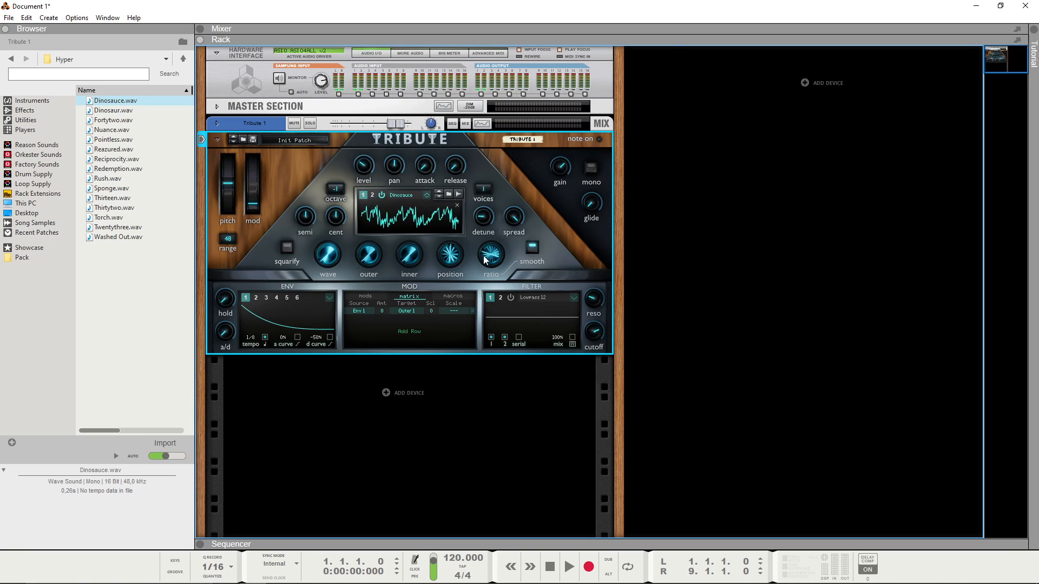
left_click(534, 249)
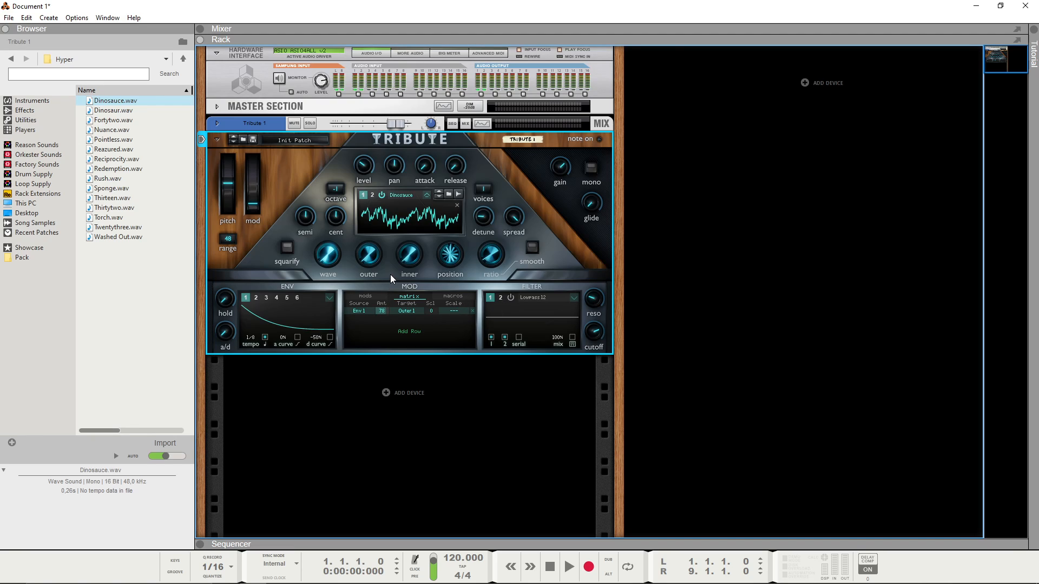
left_click_drag(391, 275, 390, 273)
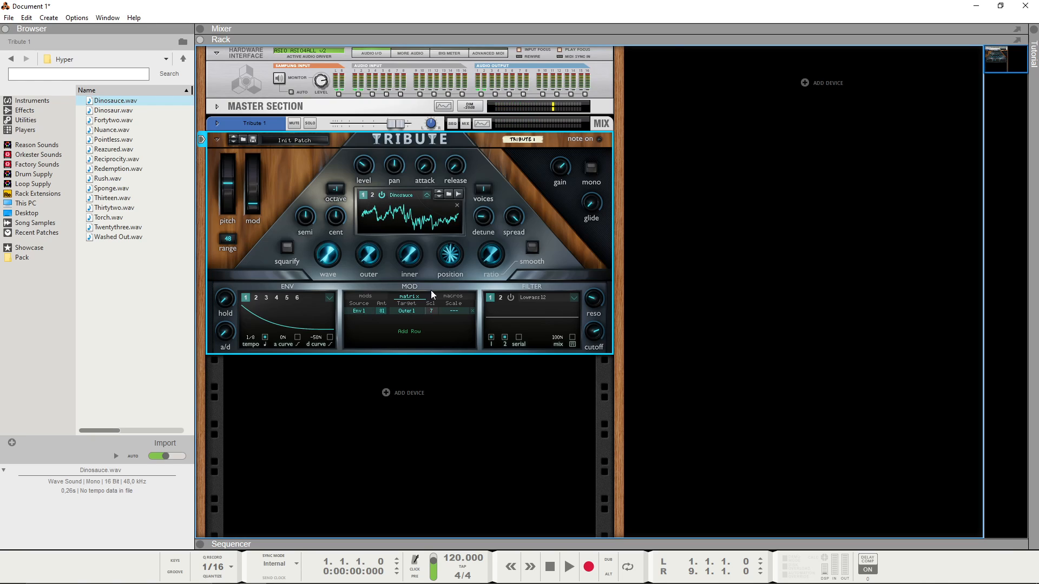
Assign Mod Wheel as the scale source of the Env 1 matrix row at 100 and test it with the mod wheel.
left_click(453, 311)
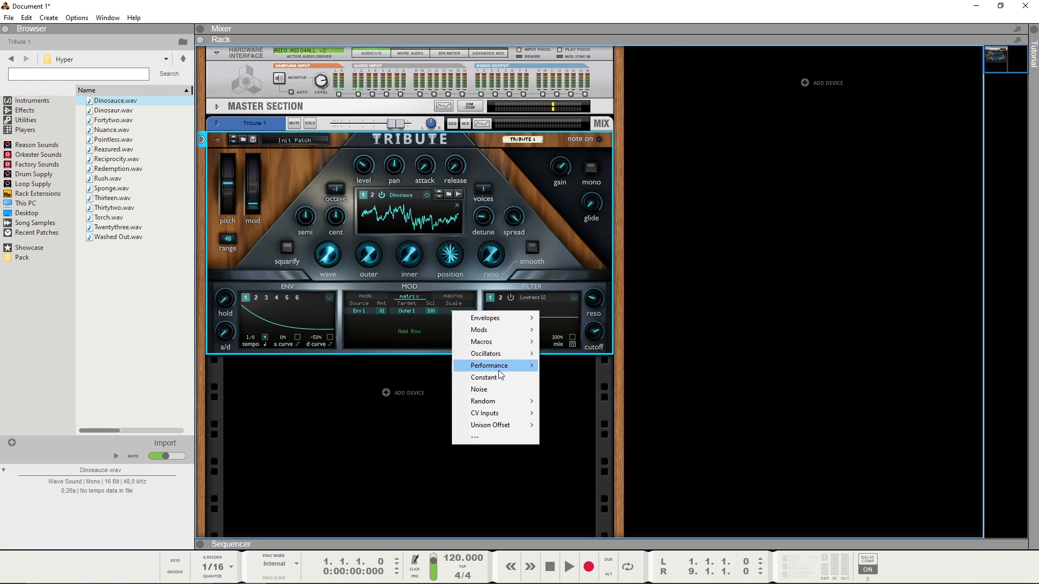
mouse_move(499, 366)
left_click(575, 377)
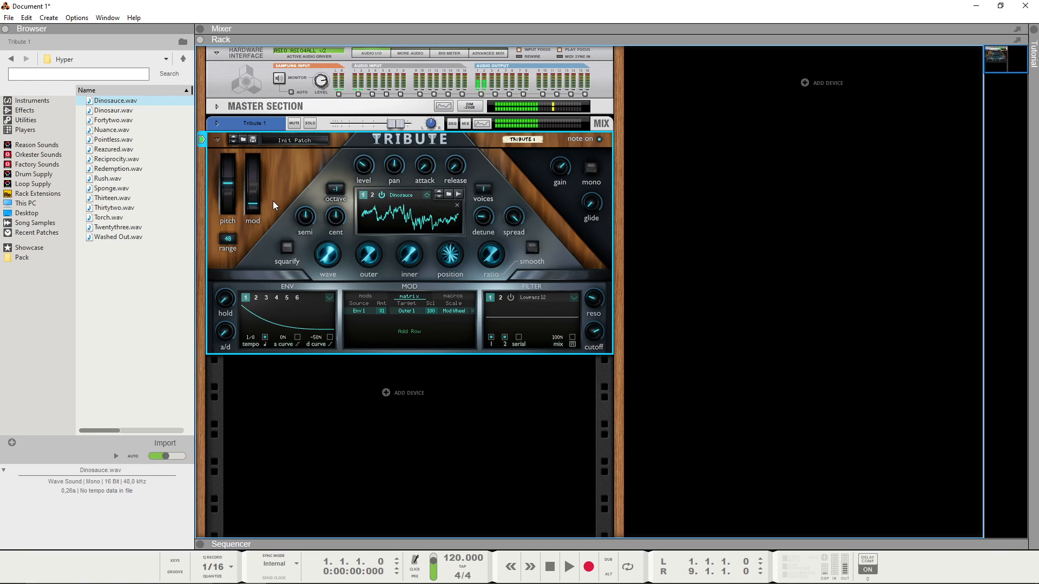
left_click_drag(251, 128, 257, 155)
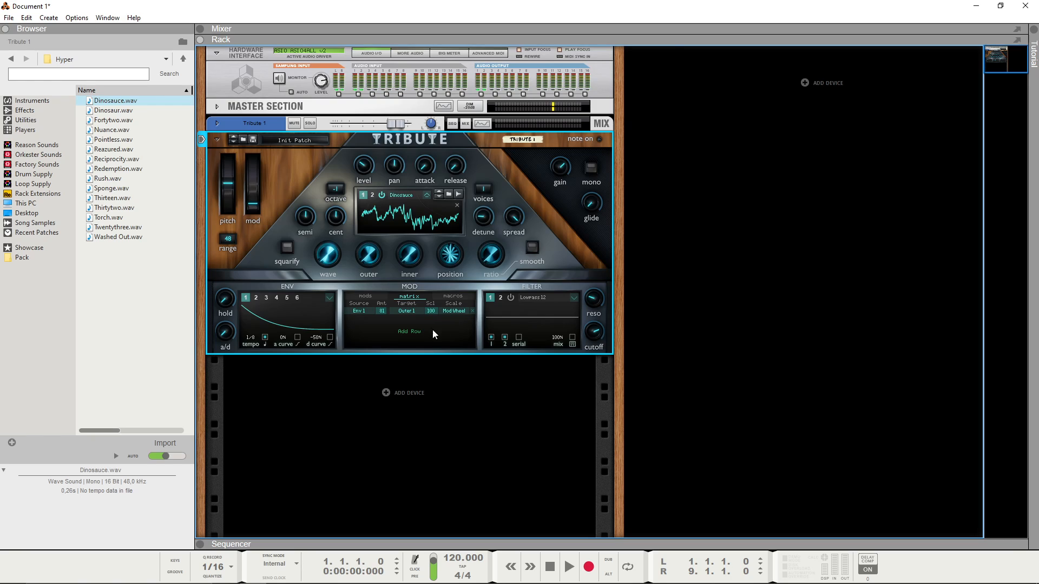
Try a scale amount of -100 on the Env 1 matrix row while sweeping the mod wheel up and down.
left_click_drag(431, 311, 442, 431)
left_click_drag(257, 210, 253, 136)
left_click_drag(253, 173, 256, 244)
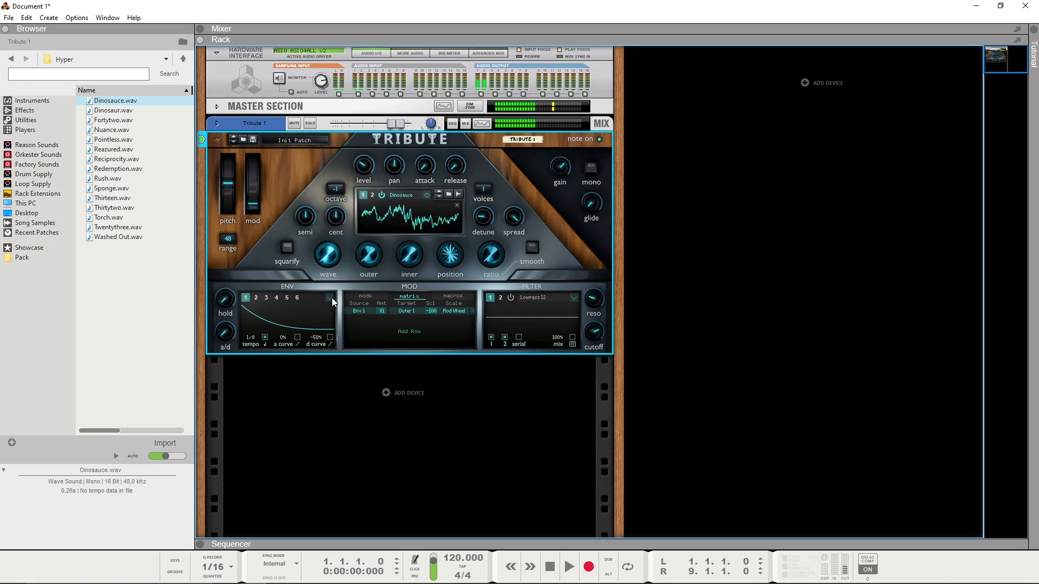
Set the Env 1 matrix row's scale amount to 100 and raise the mod wheel to its maximum.
left_click_drag(433, 312, 425, 189)
left_click_drag(253, 206, 254, 119)
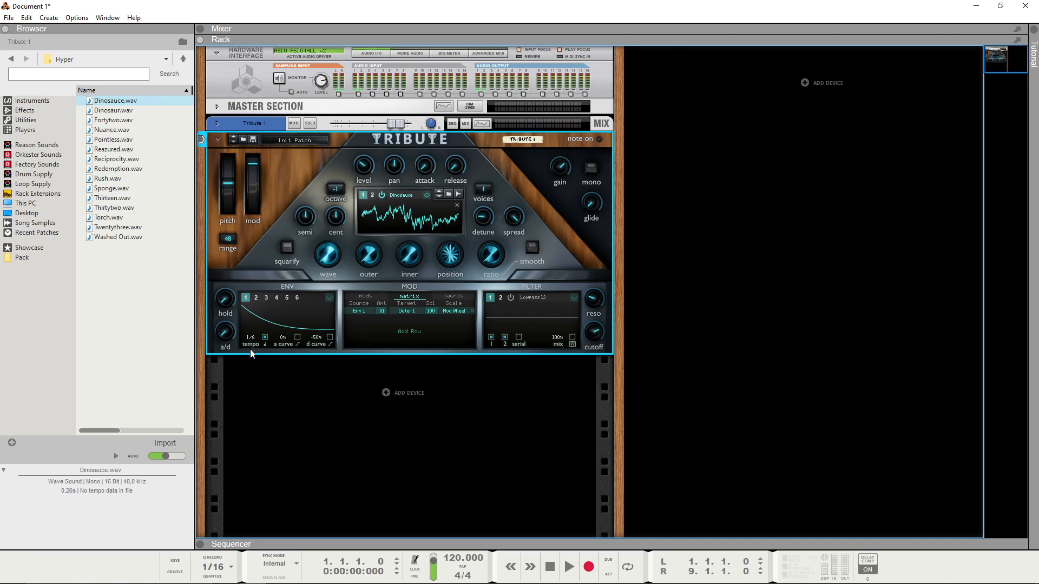
Set envelope 1's synced tempo to 1/4, try an unsynced tempo and switch tempo sync back on.
mouse_move(251, 339)
left_mouse_down()
mouse_move(252, 356)
mouse_move(251, 345)
left_mouse_up()
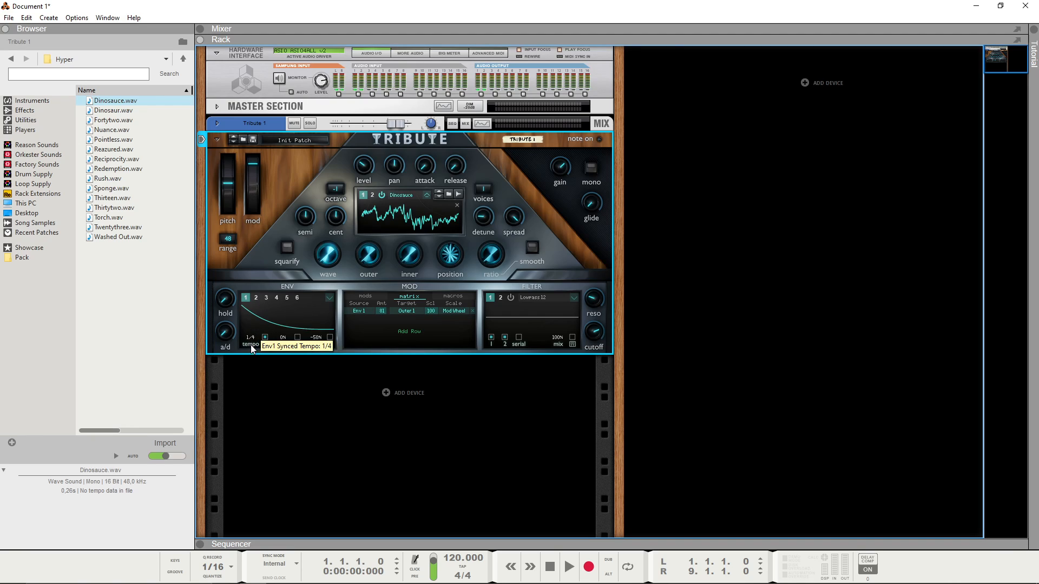
left_click(265, 337)
mouse_move(247, 337)
left_mouse_down()
mouse_move(254, 359)
mouse_move(268, 351)
mouse_move(249, 347)
mouse_move(254, 338)
left_mouse_up()
left_click(264, 337)
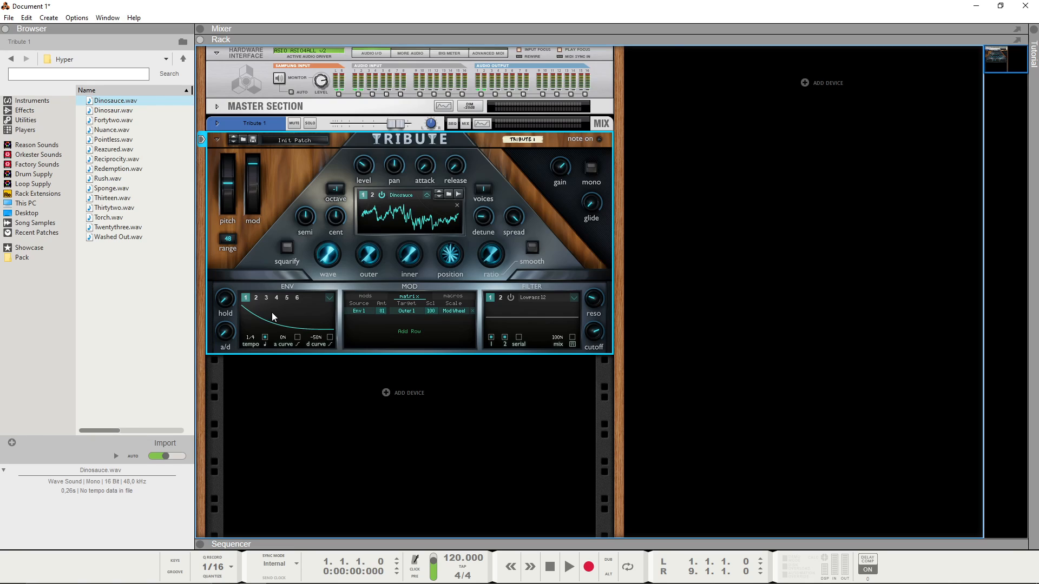
Reshape envelope 1 with a longer attack in its attack/decay balance and a longer hold.
mouse_move(224, 345)
left_mouse_down()
mouse_move(236, 306)
mouse_move(226, 345)
left_mouse_up()
left_click_drag(226, 303, 276, 307)
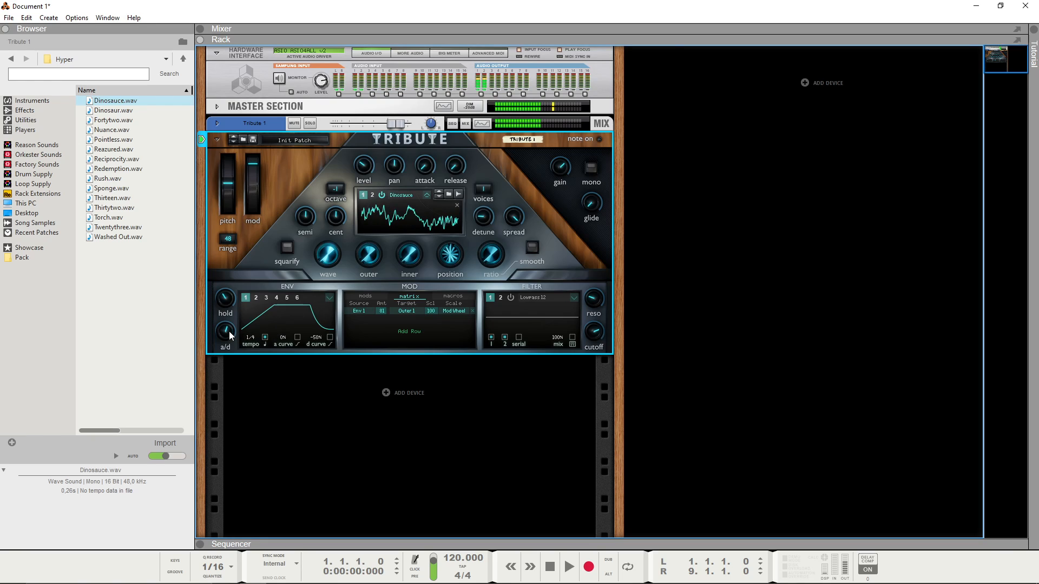
Try envelope 1's attack curve at -100% and 100%, return it to 0% and adjust the decay curve.
left_click_drag(284, 336, 306, 427)
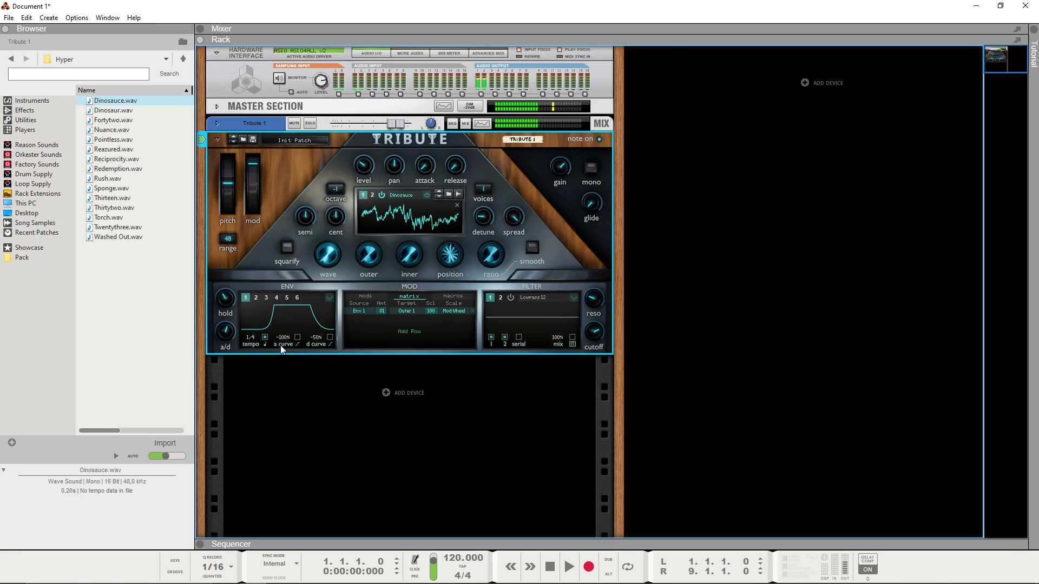
left_click_drag(285, 337, 278, 196)
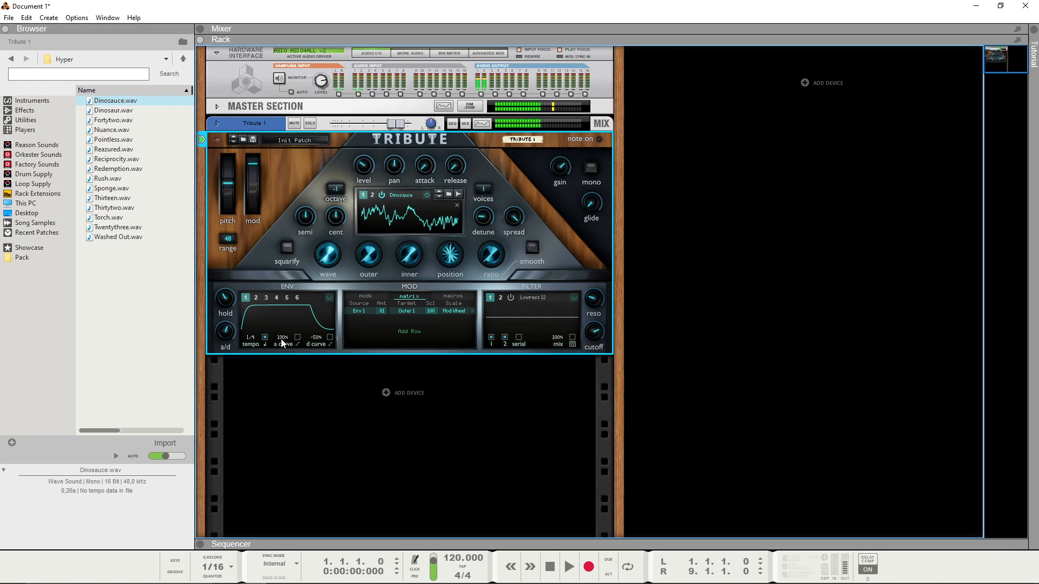
left_click_drag(281, 339, 300, 389)
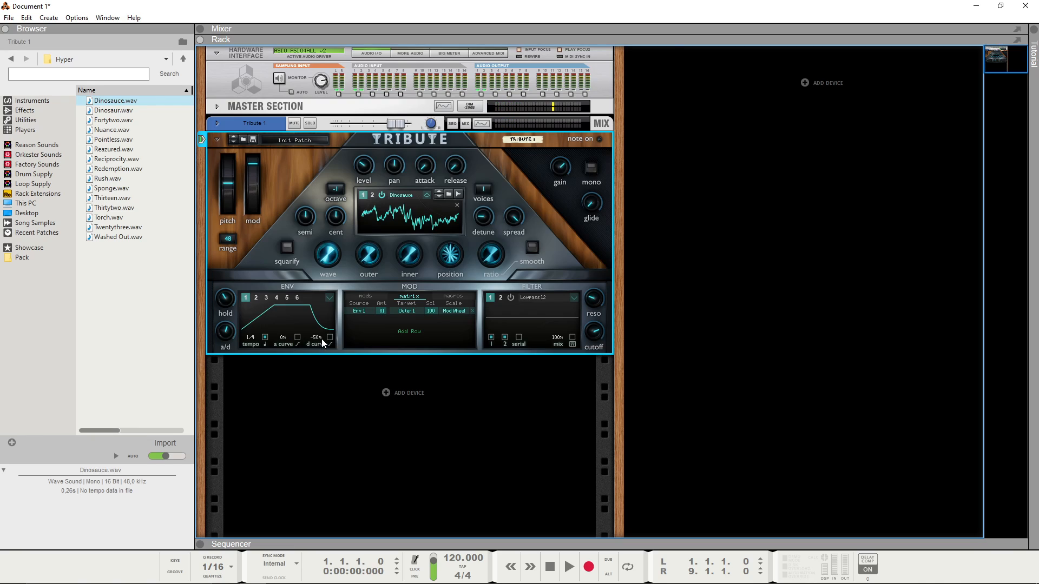
left_click_drag(320, 341, 242, 329)
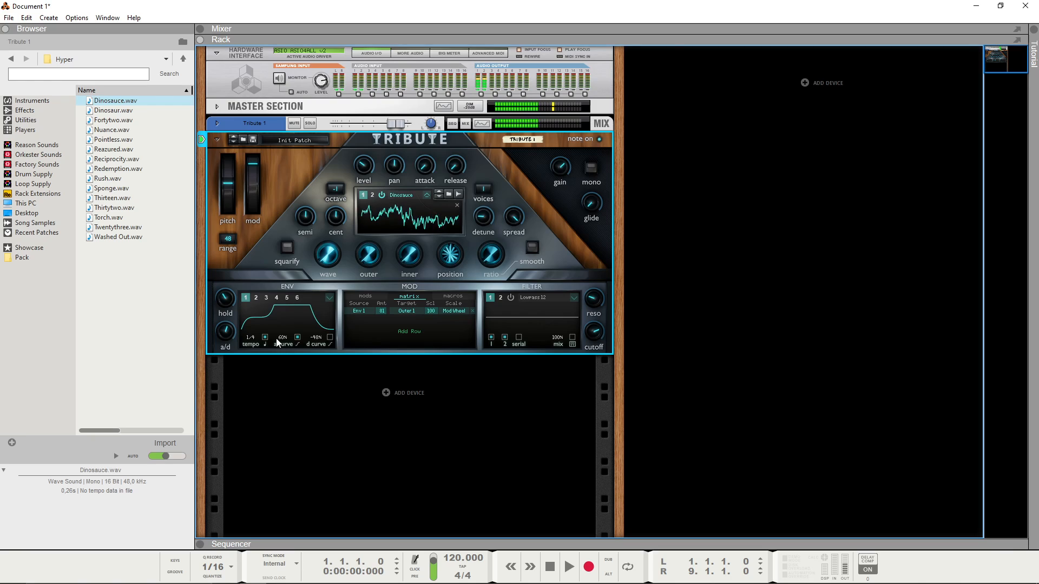
Set envelope 1's tempo to 2/4, shorten its hold and bring its attack curve to -63%.
left_click_drag(250, 338, 250, 355)
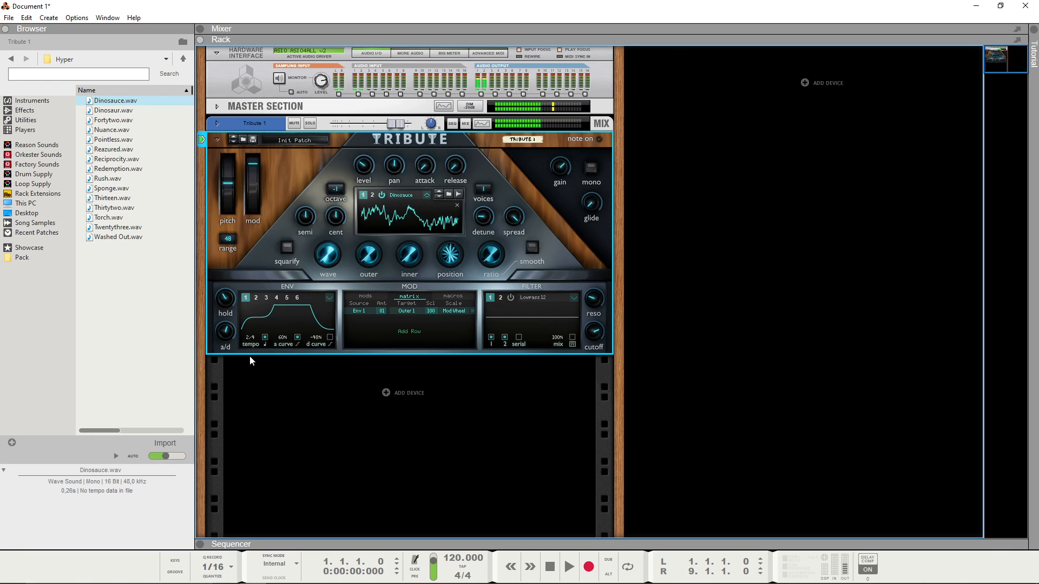
left_click_drag(232, 296, 230, 313)
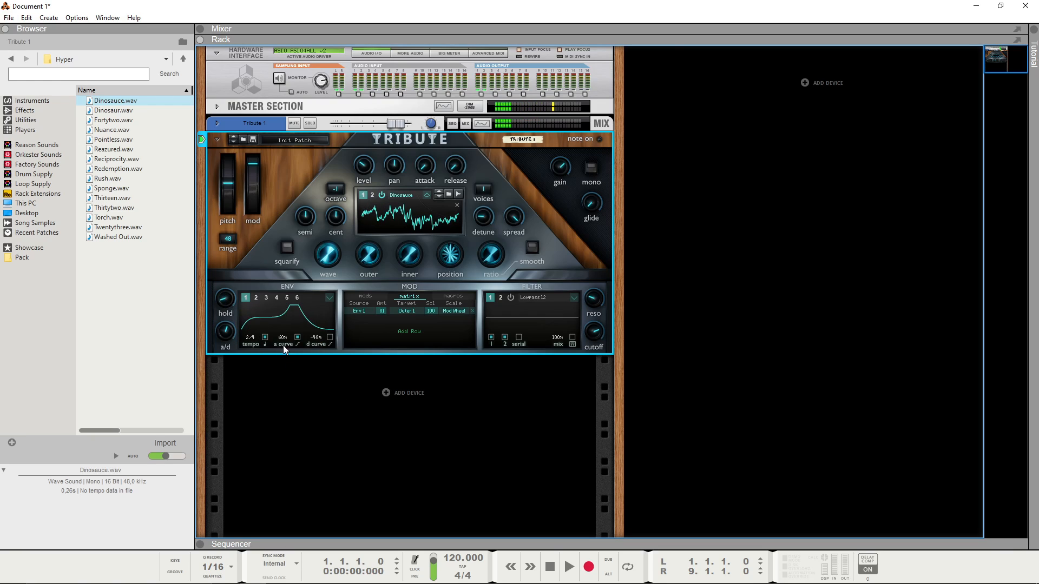
left_click_drag(281, 339, 301, 424)
Load the Sine preset into envelope 1, then set both curves to -40% and lengthen its hold.
left_click(329, 297)
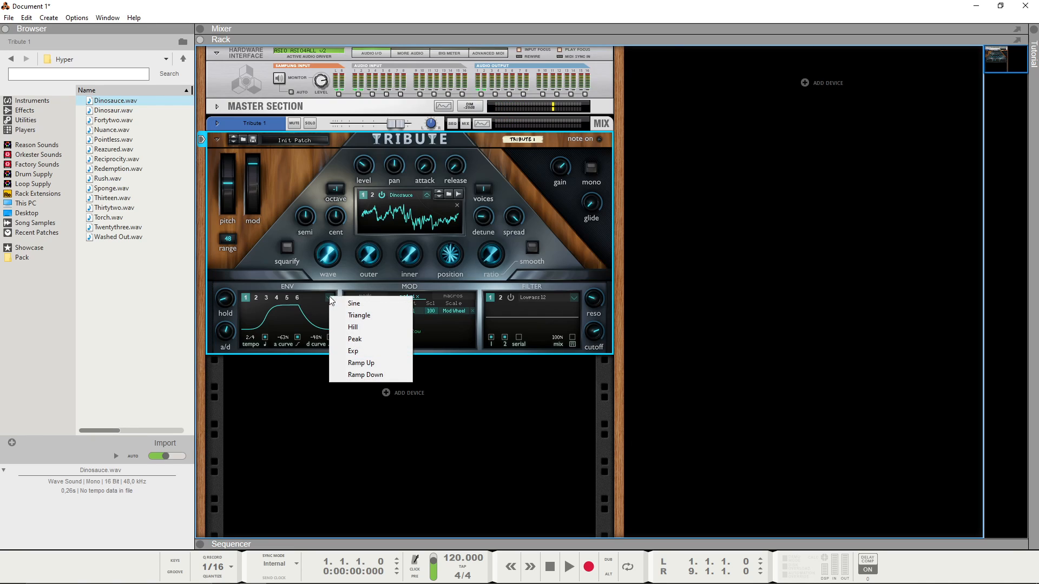
left_click(368, 304)
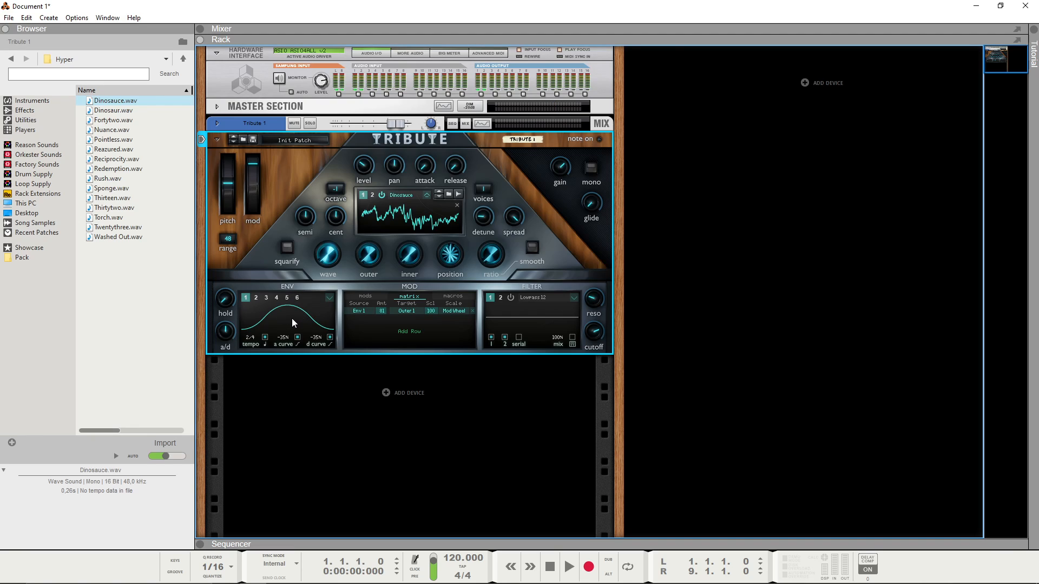
mouse_move(288, 316)
left_mouse_down()
mouse_move(268, 301)
mouse_move(309, 322)
mouse_move(308, 293)
mouse_move(297, 320)
mouse_move(274, 320)
mouse_move(306, 317)
mouse_move(290, 294)
mouse_move(262, 317)
mouse_move(300, 316)
mouse_move(300, 288)
mouse_move(297, 326)
mouse_move(295, 312)
mouse_move(275, 317)
left_mouse_up()
Append Envelope 2 and Envelope 3 after envelope 1 in Mod 1's sequence.
left_click(368, 298)
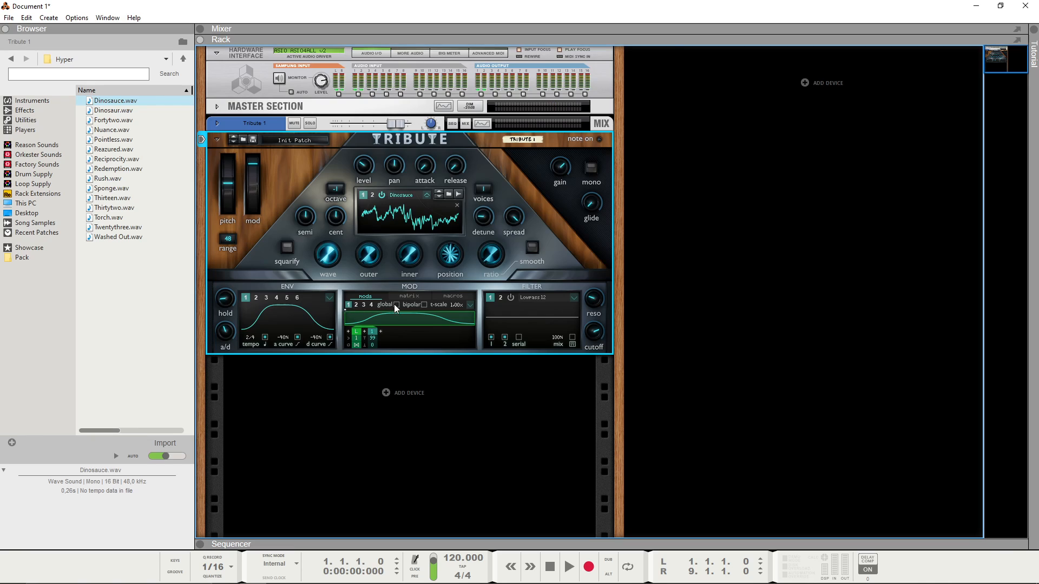
left_click(407, 297)
left_click(367, 297)
left_click(388, 331)
left_click(402, 350)
left_click(403, 336)
left_click(440, 363)
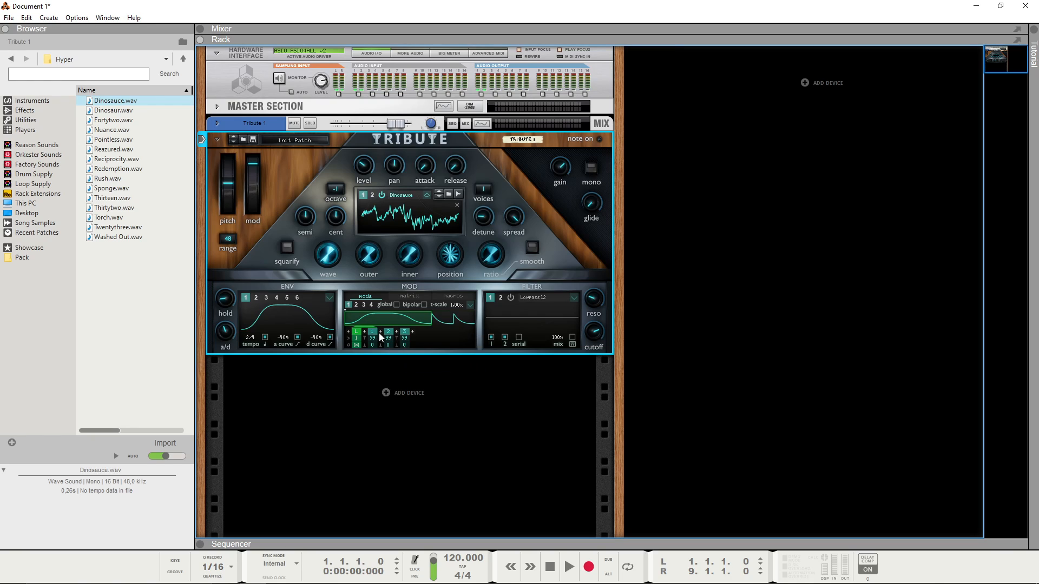
Load the Sine preset into envelope 2 and the Ramp Up preset into envelope 3.
left_click(256, 298)
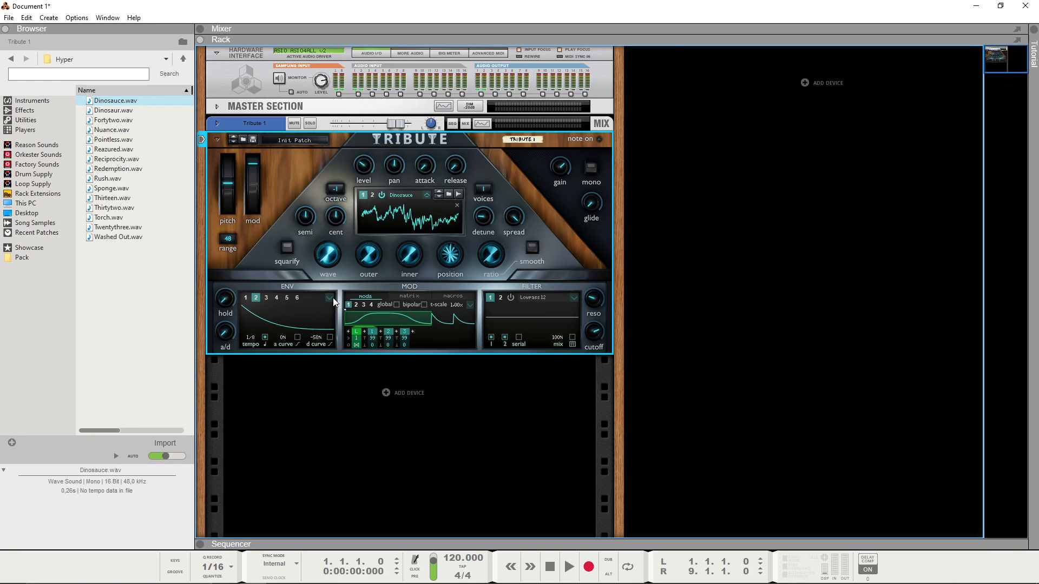
left_click(333, 298)
left_click(355, 301)
left_click(267, 298)
left_click(329, 298)
left_click(354, 364)
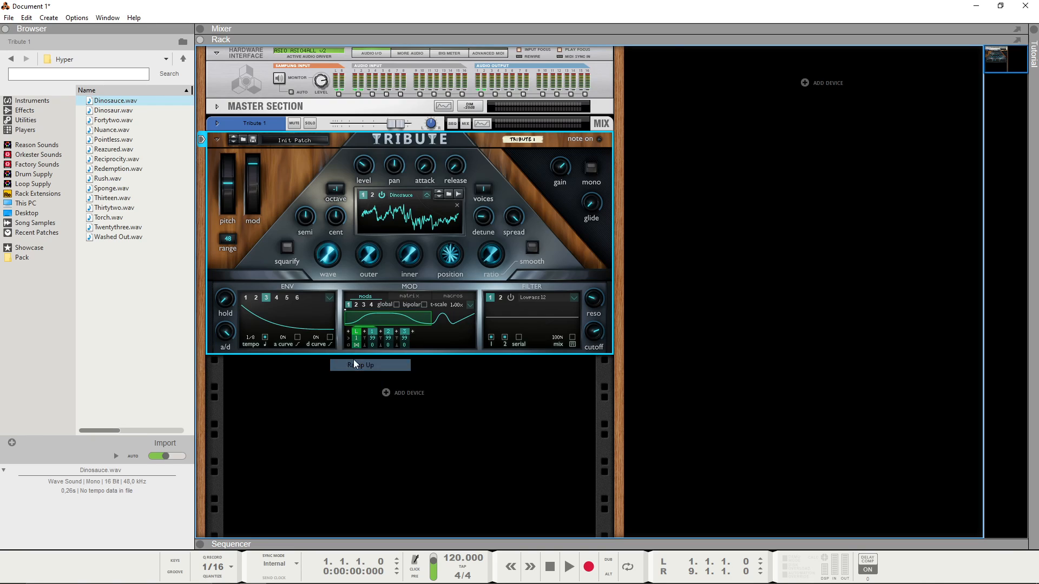
Reset envelope 1 to its default decaying shape and set its tempo to 1/4.
left_click(245, 298)
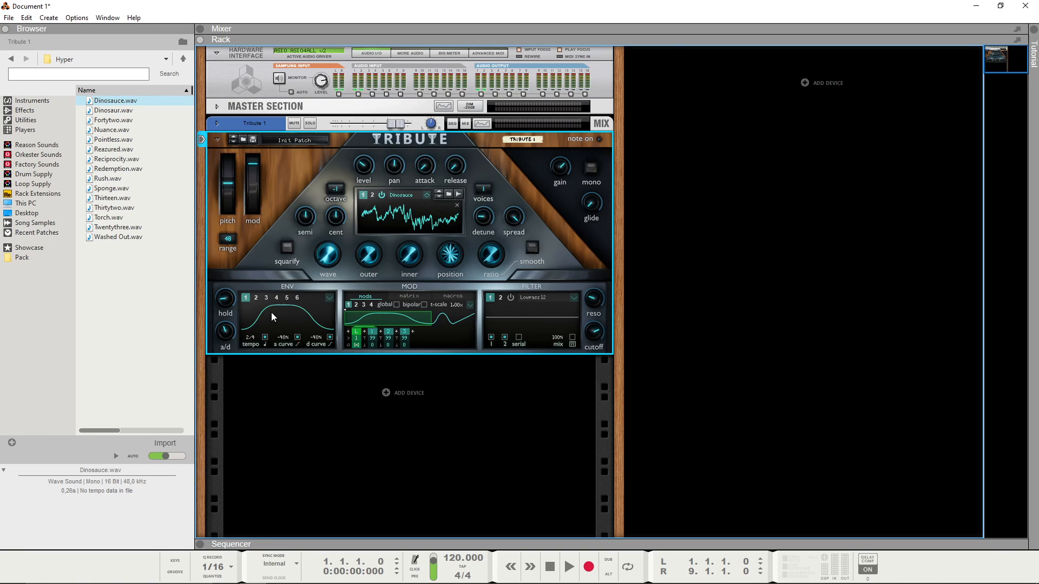
left_click(281, 314, "ctrl")
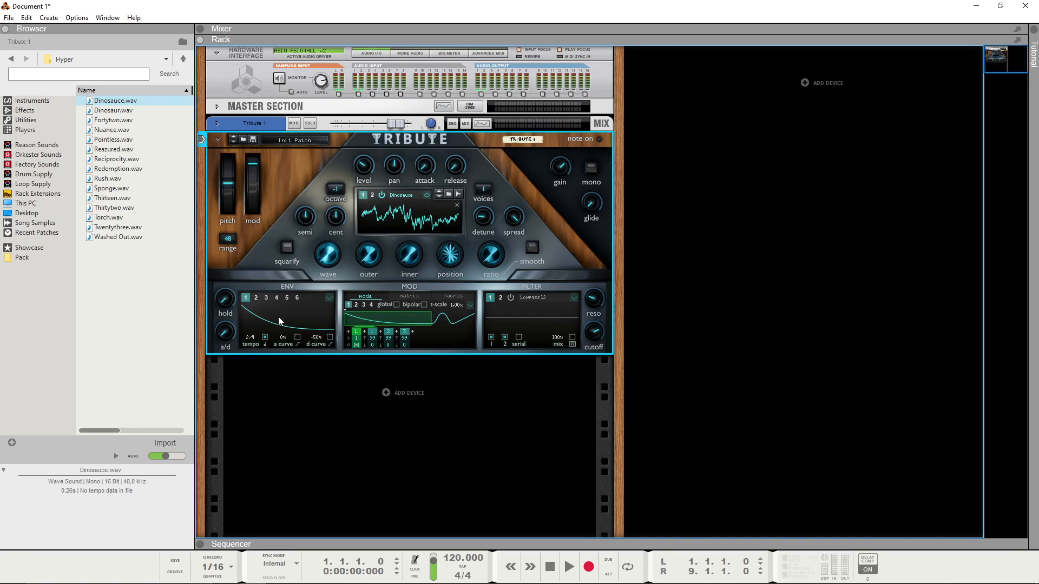
mouse_move(250, 337)
left_mouse_down()
mouse_move(255, 316)
mouse_move(248, 342)
left_mouse_up()
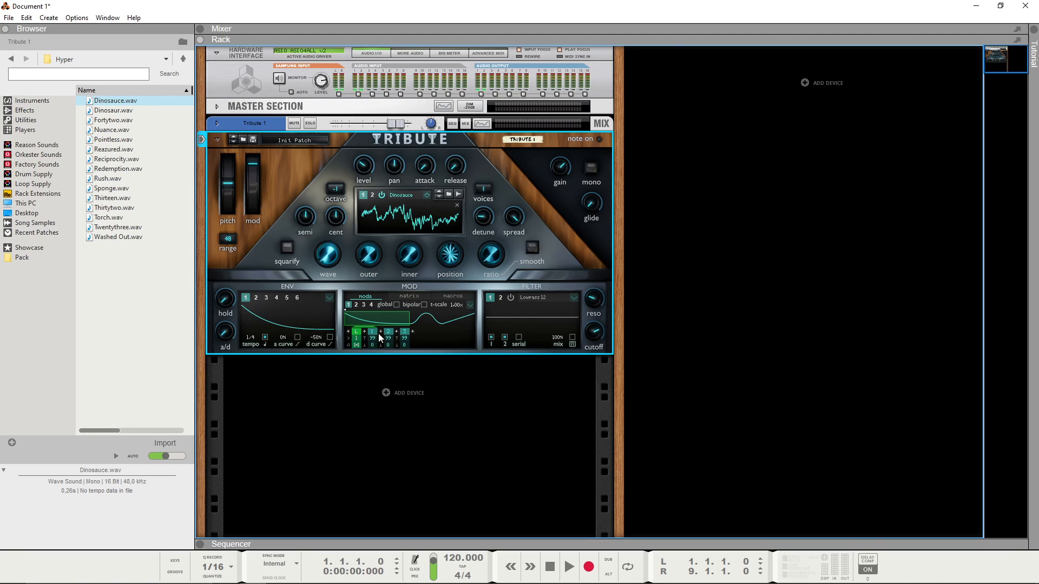
Extend Mod 1's loop so that it spans all three envelopes in the sequence.
left_click(256, 298)
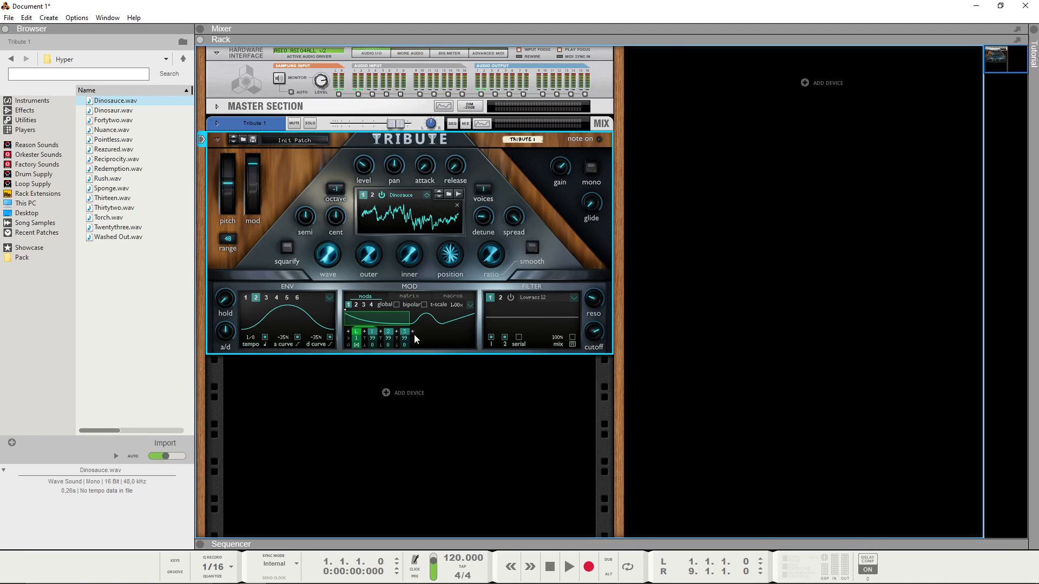
left_click(265, 297)
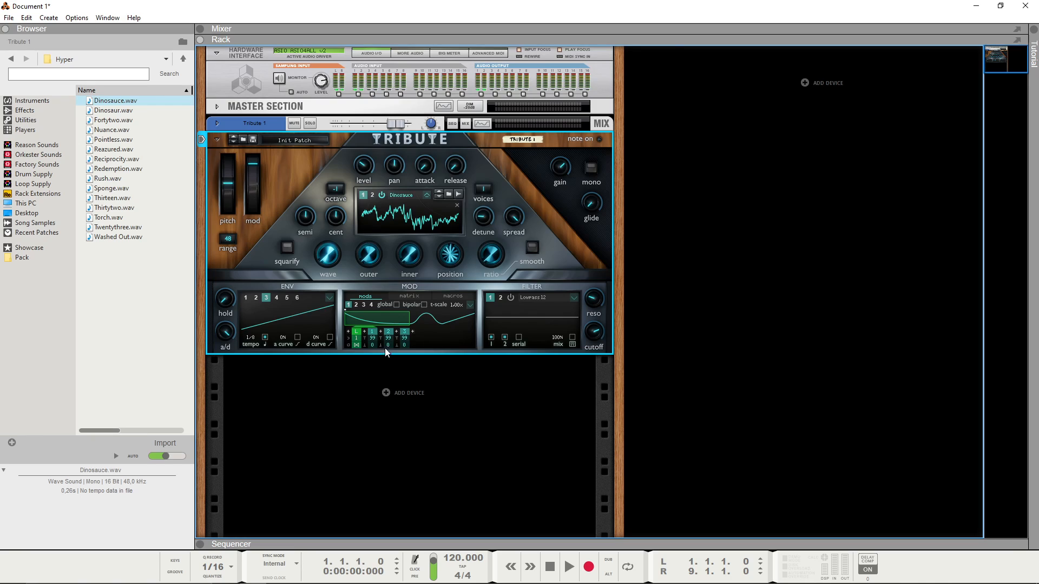
left_click(413, 331)
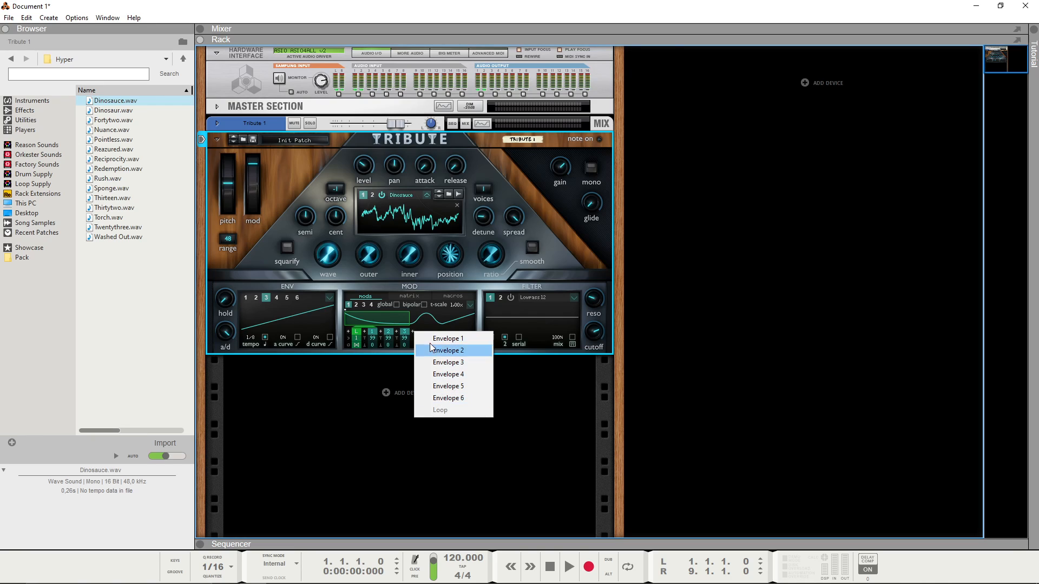
left_click(353, 347)
left_click(356, 332)
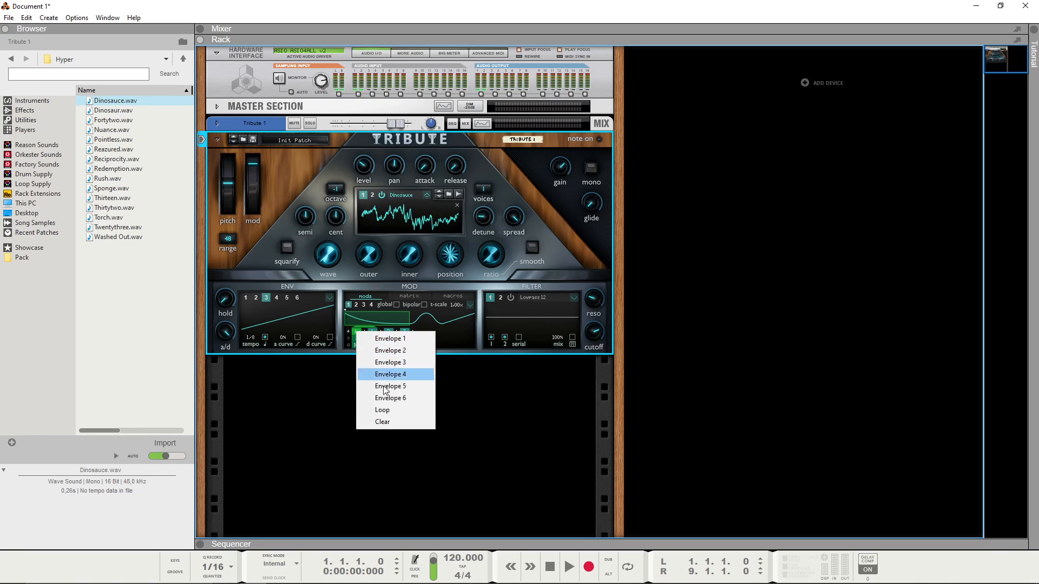
left_click(388, 410)
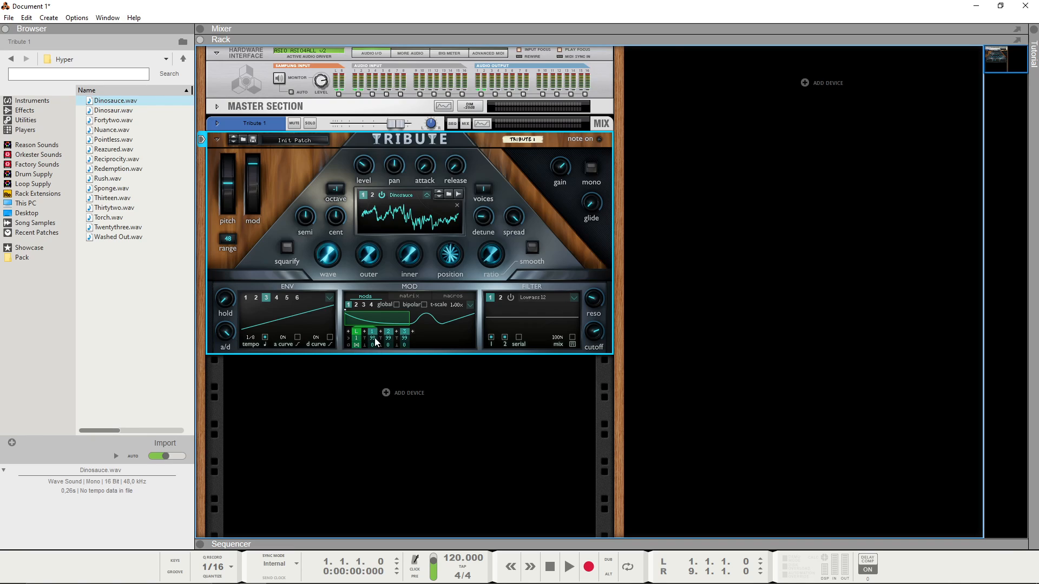
left_click_drag(357, 340, 362, 317)
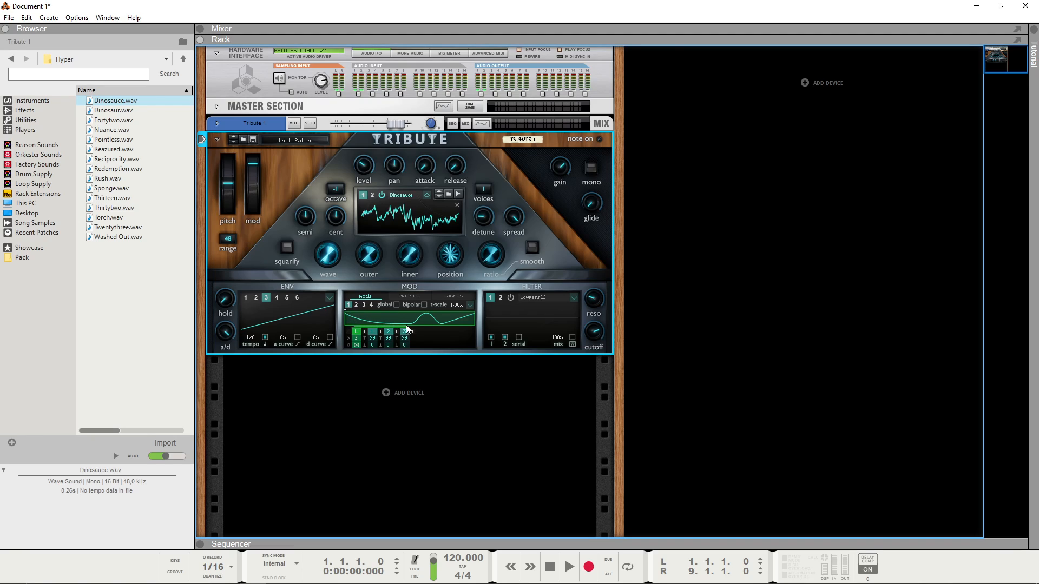
Add a modulation matrix row routing Mod 1 to oscillator 1's Inner and raise its amount.
left_click(409, 296)
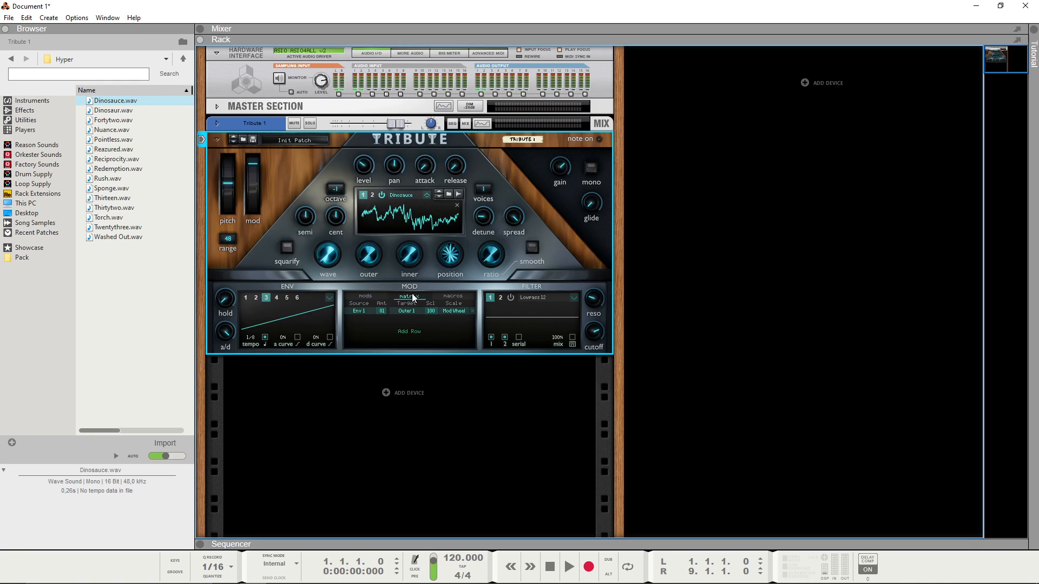
left_click(410, 333)
mouse_move(447, 353)
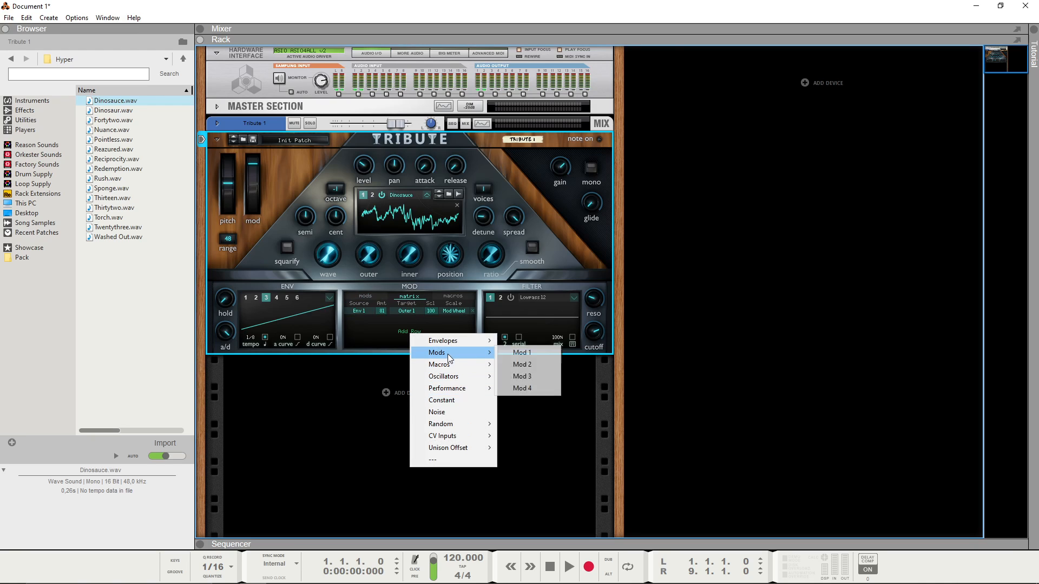
left_click(522, 355)
left_click(406, 319)
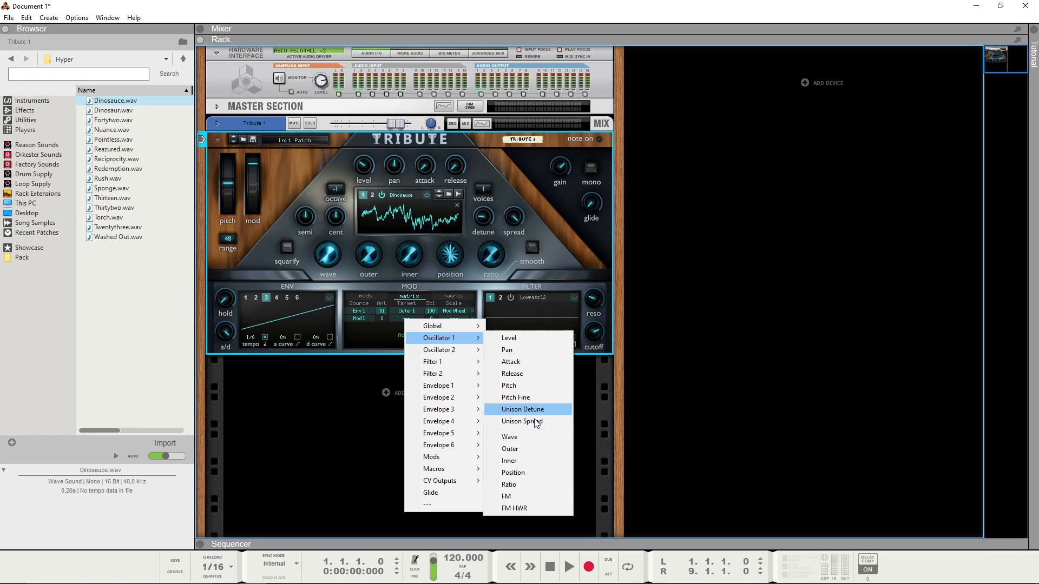
left_click(509, 461)
left_click_drag(388, 321, 388, 284)
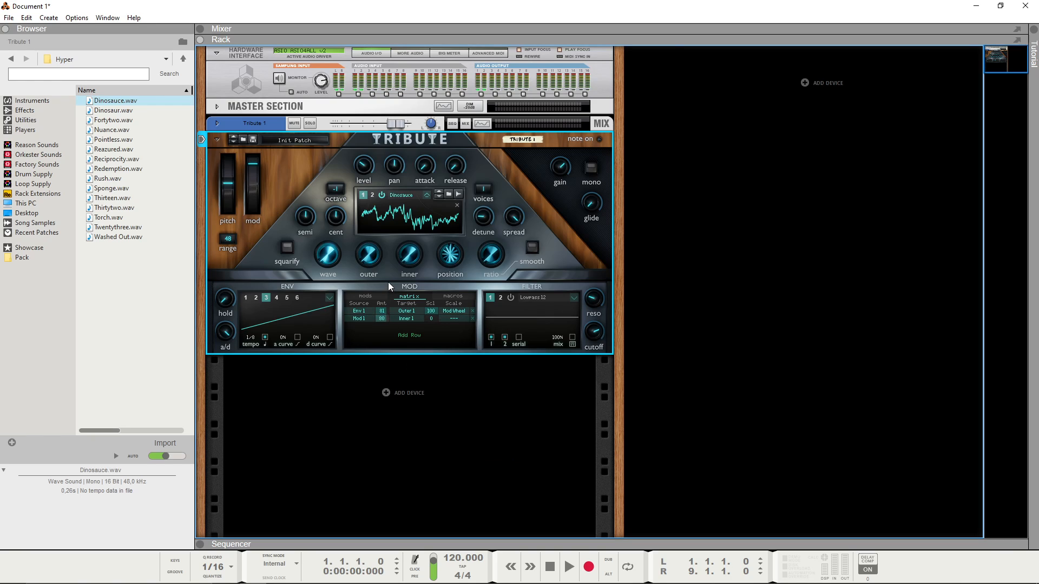
Insert a second loop after envelope 1 in Mod 1, spanning envelopes 2 and 3, and raise its repeat count.
left_click(365, 296)
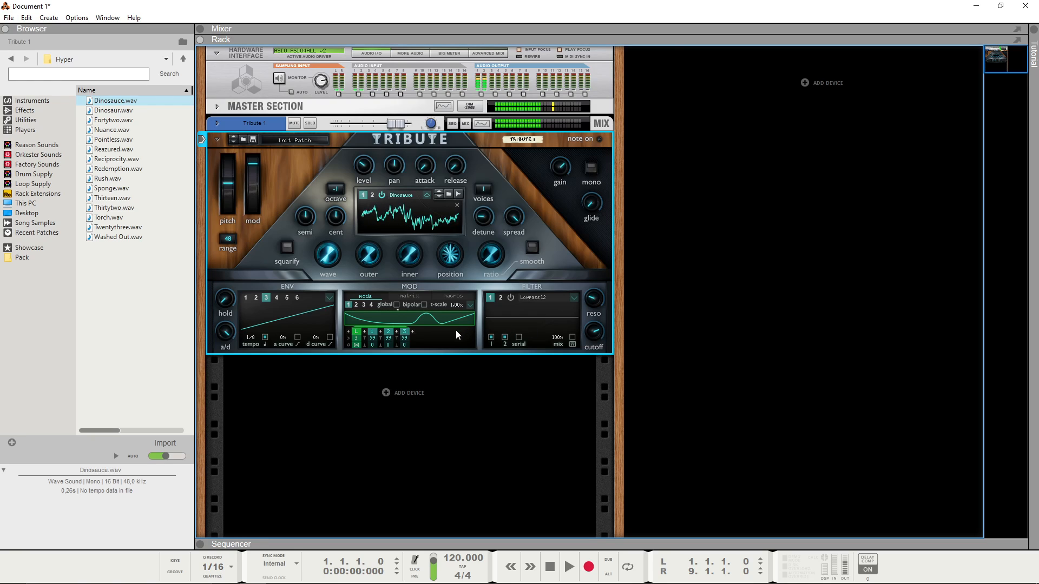
left_click(382, 333)
left_click(409, 409)
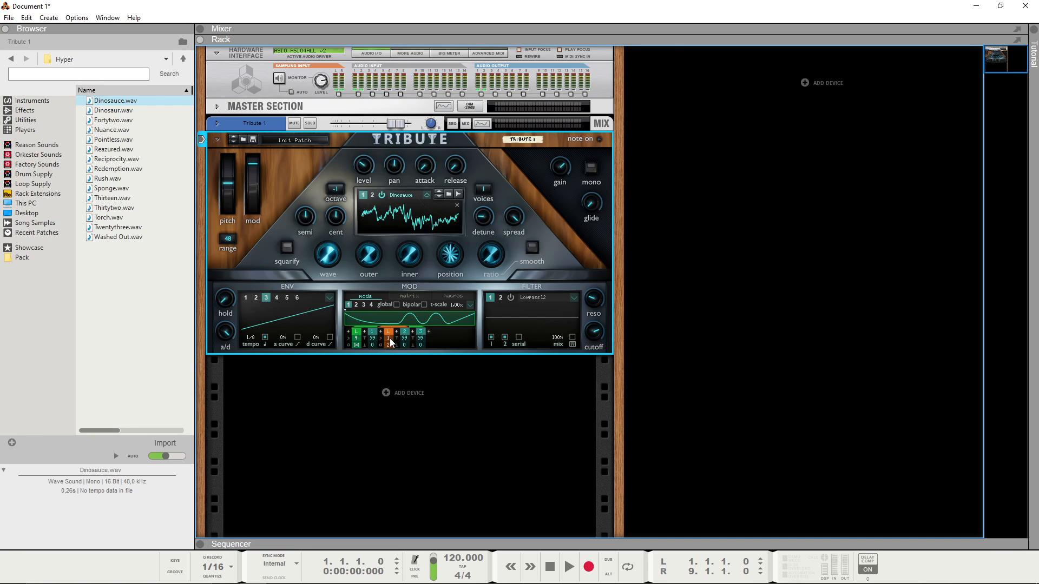
left_click_drag(390, 339, 395, 328)
left_click_drag(389, 343, 391, 345)
Turn on Mod 1's global and bipolar options and return oscillator 1's Inner FM to 0%.
left_click(395, 305)
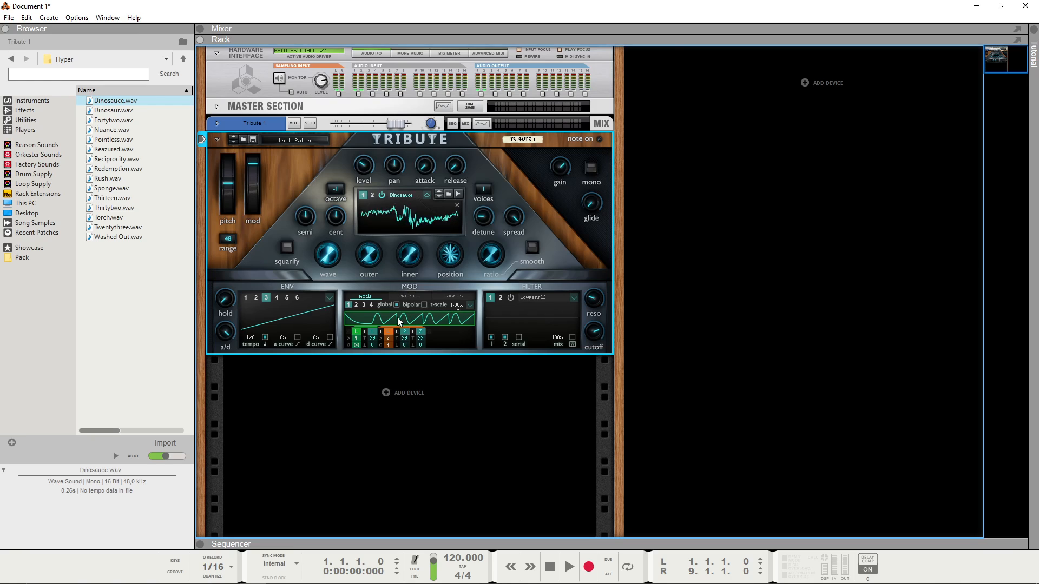
left_click(423, 305)
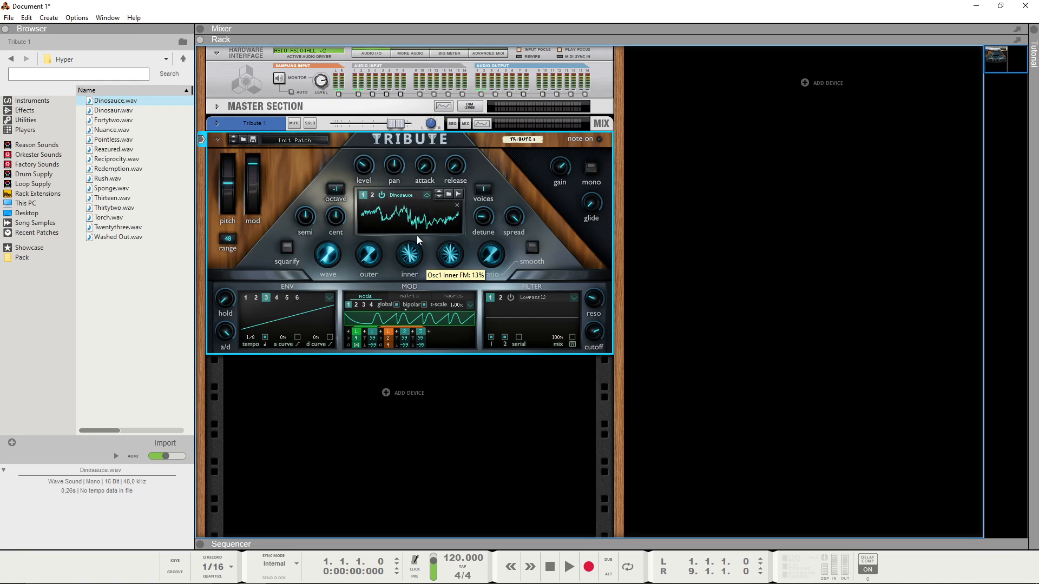
left_click_drag(399, 284, 420, 305)
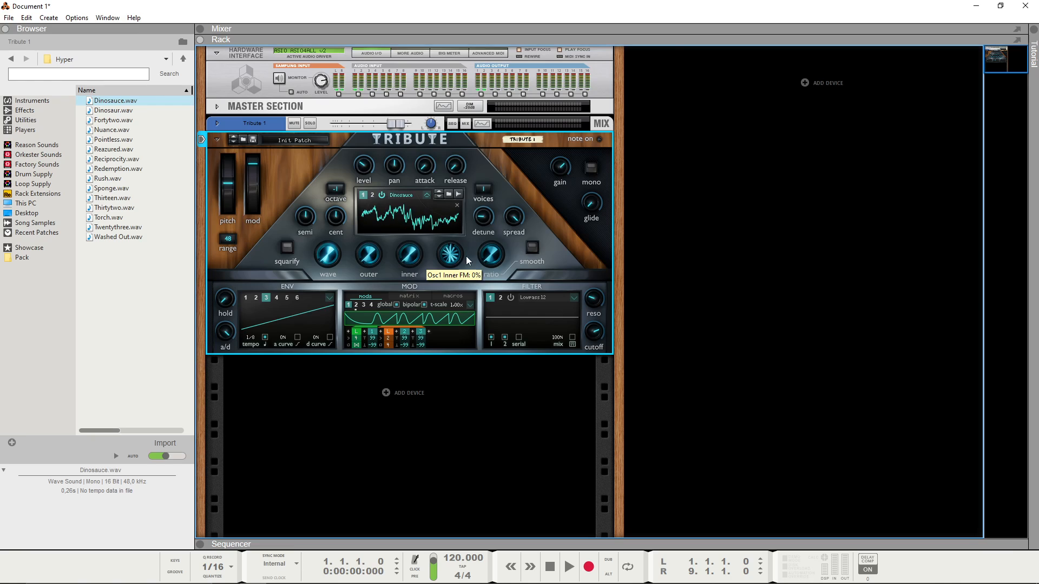
Turn off Mod 1's bipolar option and raise its time scale.
left_click(425, 305)
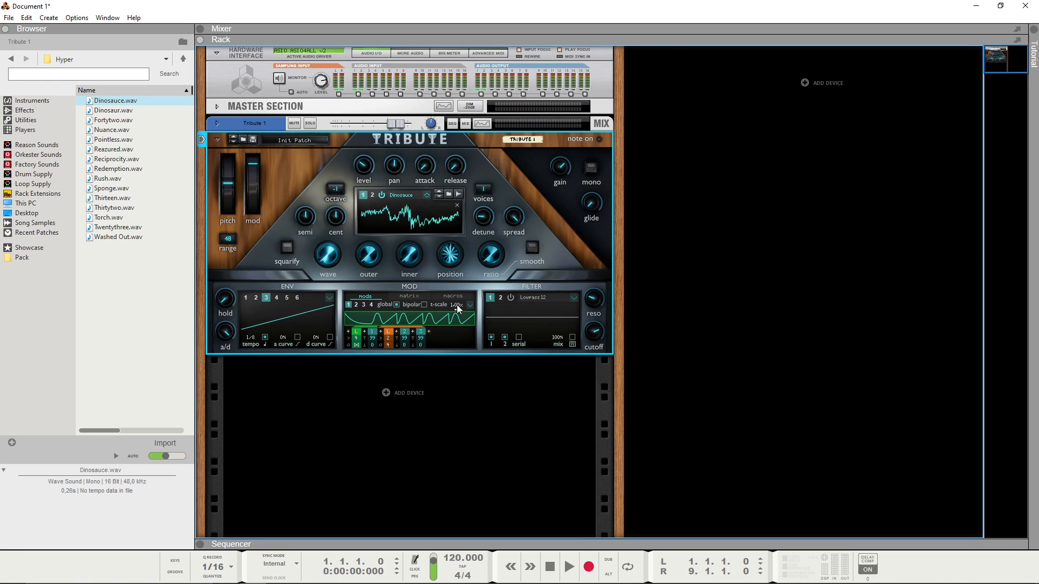
mouse_move(458, 304)
left_mouse_down()
mouse_move(466, 256)
mouse_move(459, 389)
mouse_move(460, 322)
left_mouse_up()
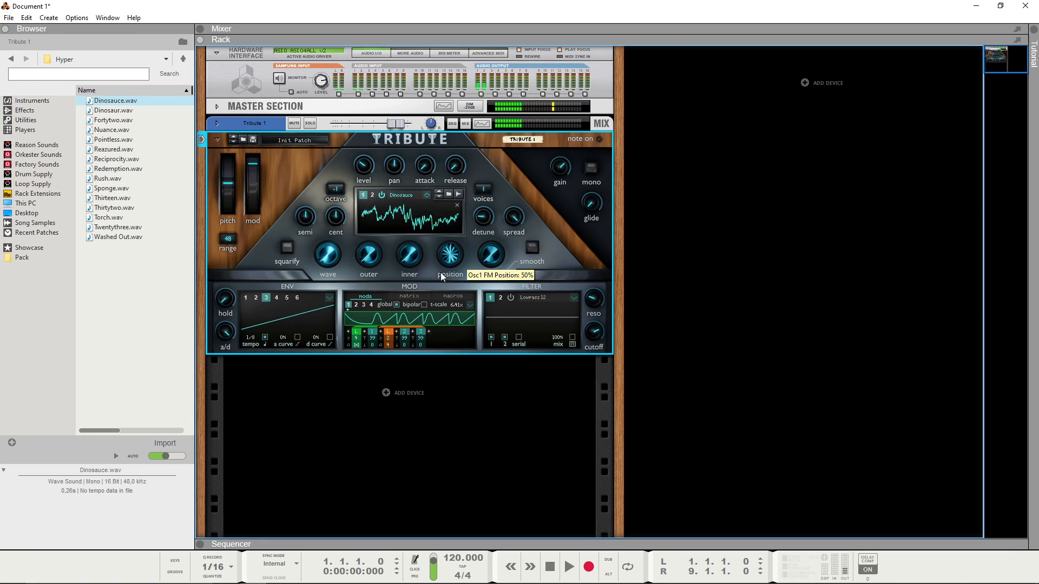
Load the Env 1 LFO preset into Mod 1 and switch its loop type to S.
right_click(464, 305)
mouse_move(503, 313)
left_click(548, 309)
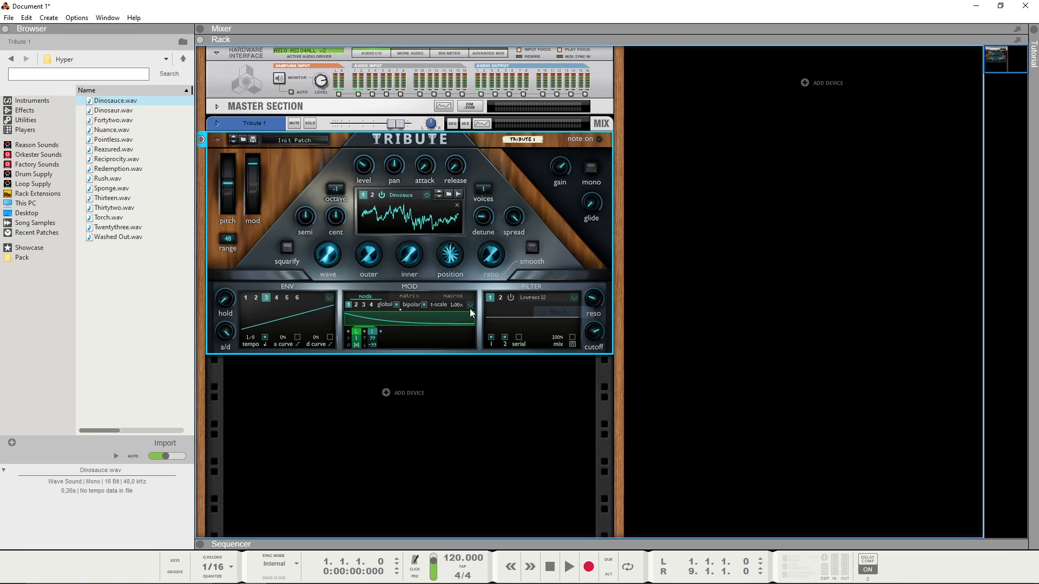
left_click(470, 305)
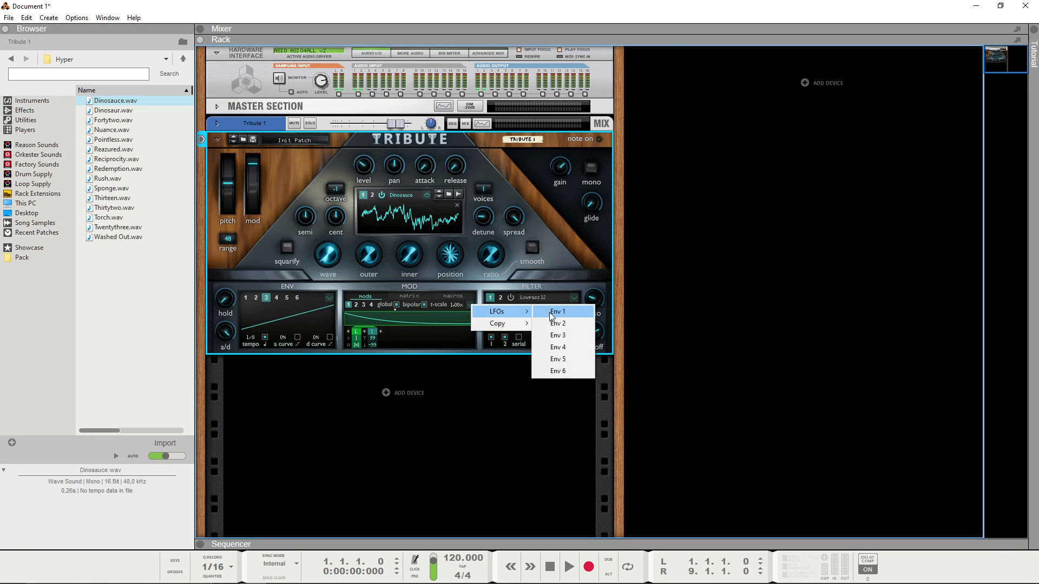
left_click(550, 312)
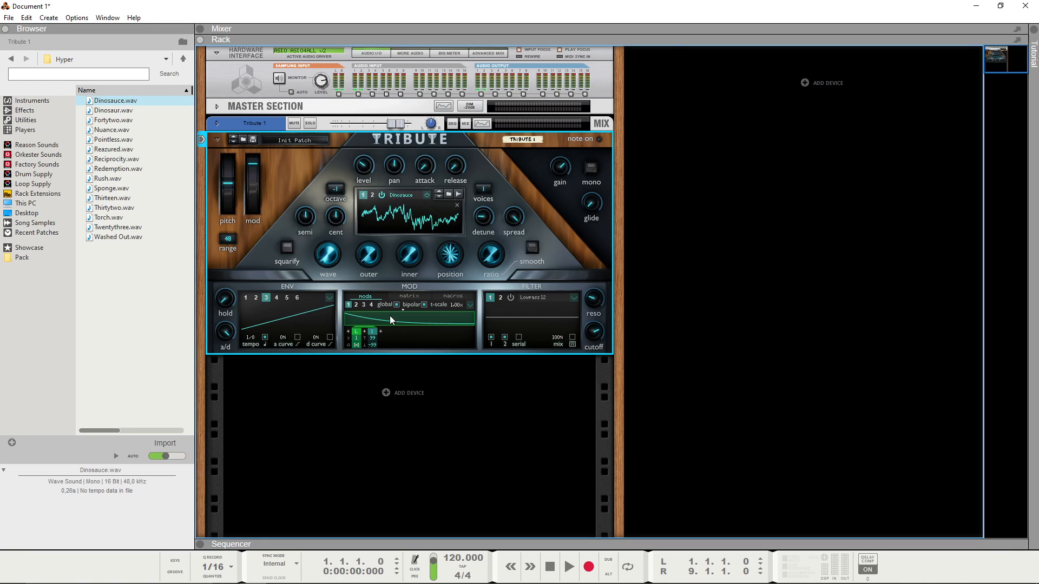
left_click(356, 346)
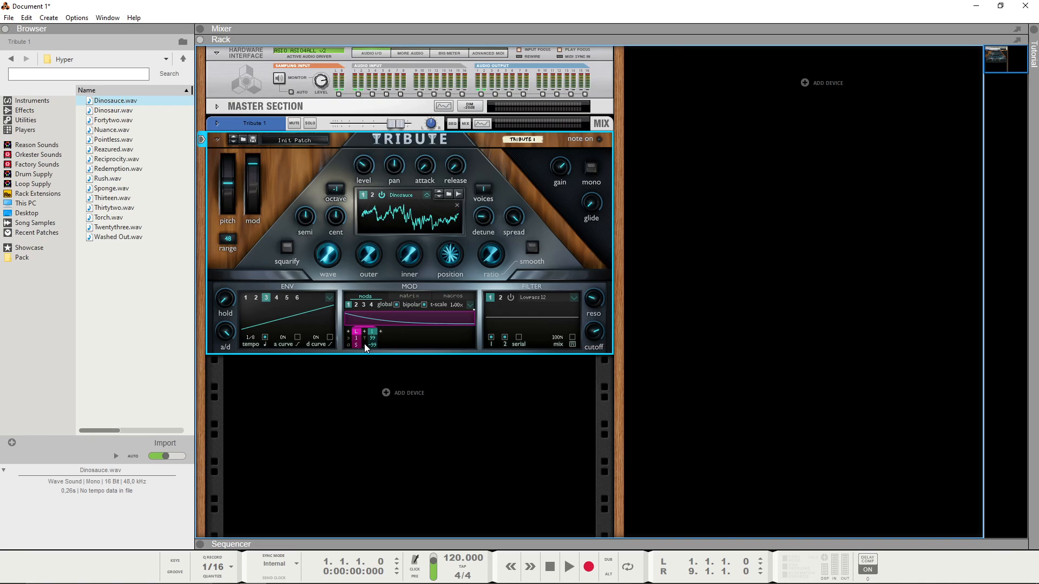
Raise the hold to its maximum on envelope 3 and on envelope 1.
left_click_drag(220, 300, 222, 213)
left_click(371, 332)
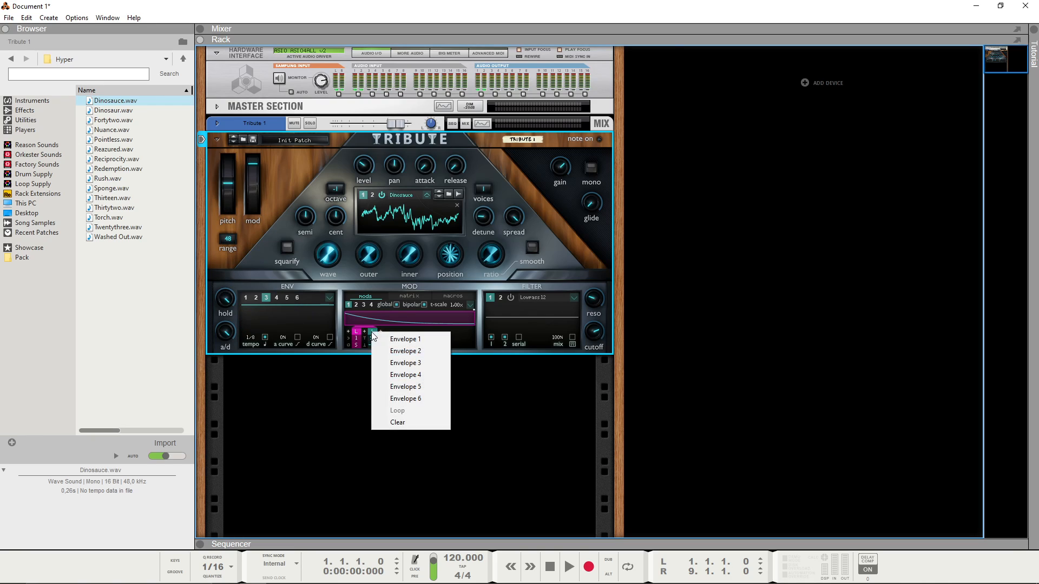
left_click(329, 317)
left_click(246, 298)
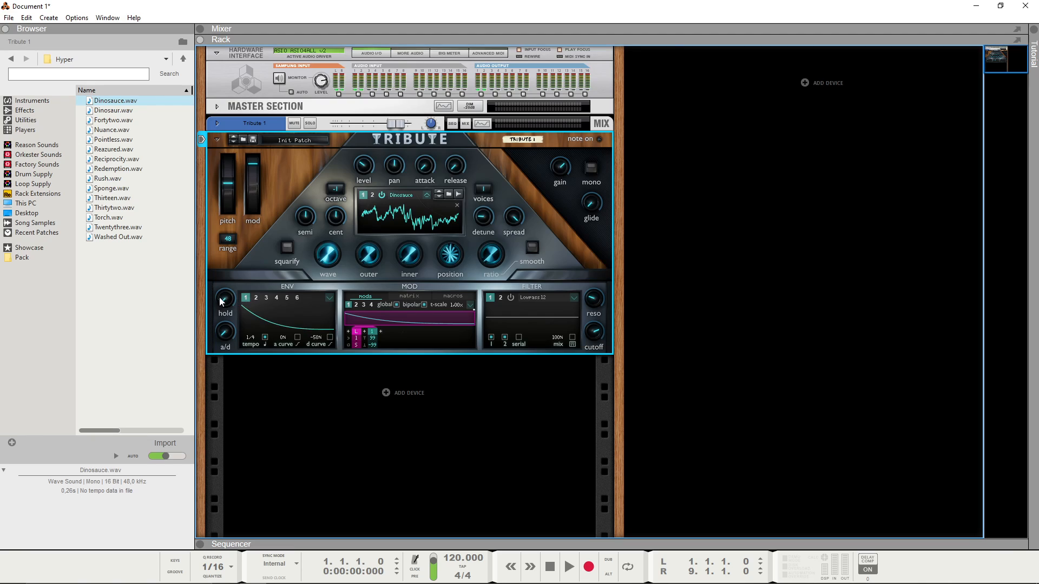
left_click_drag(220, 297, 216, 212)
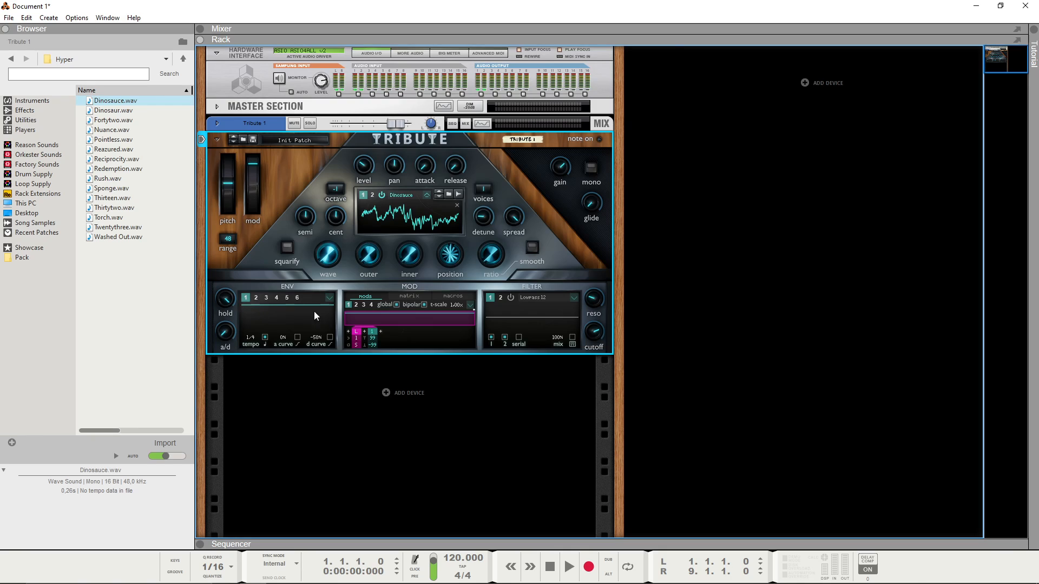
Insert envelope 2 ahead of the loop in Mod 1's sequence and set its attack/decay ratio to 100%.
left_click(348, 331)
left_click(364, 348)
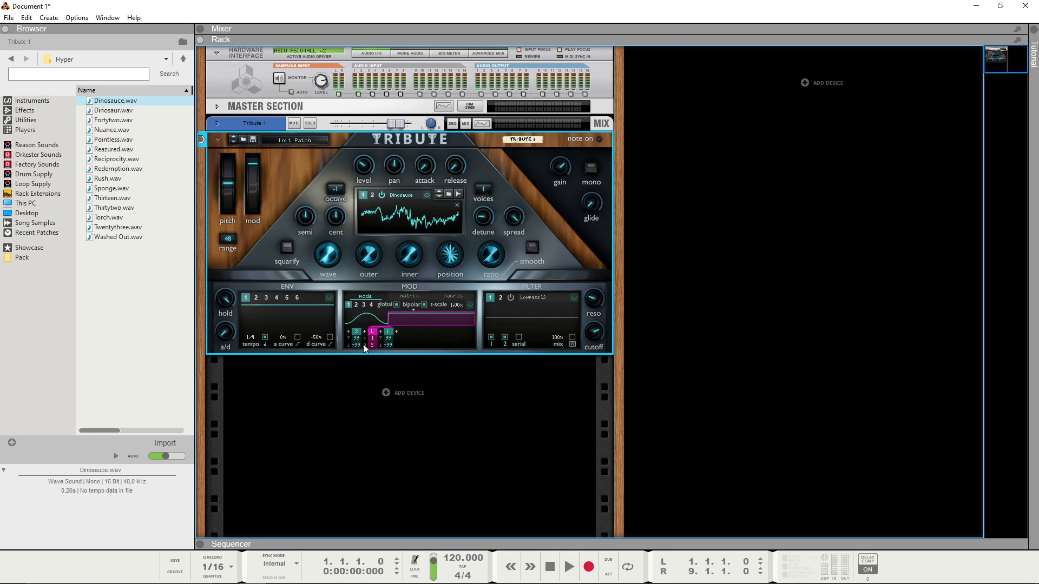
left_click(256, 297)
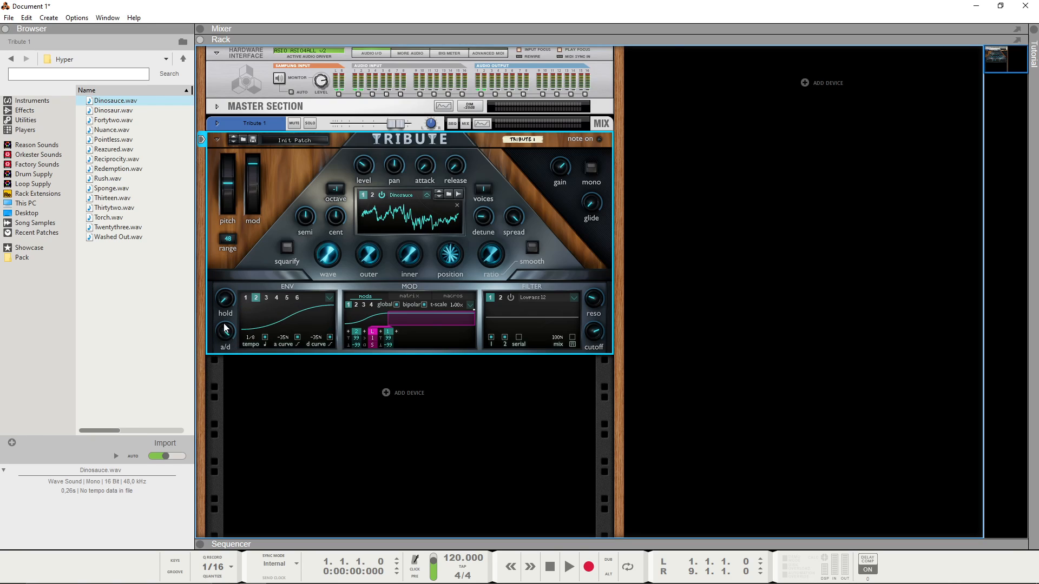
mouse_move(226, 333)
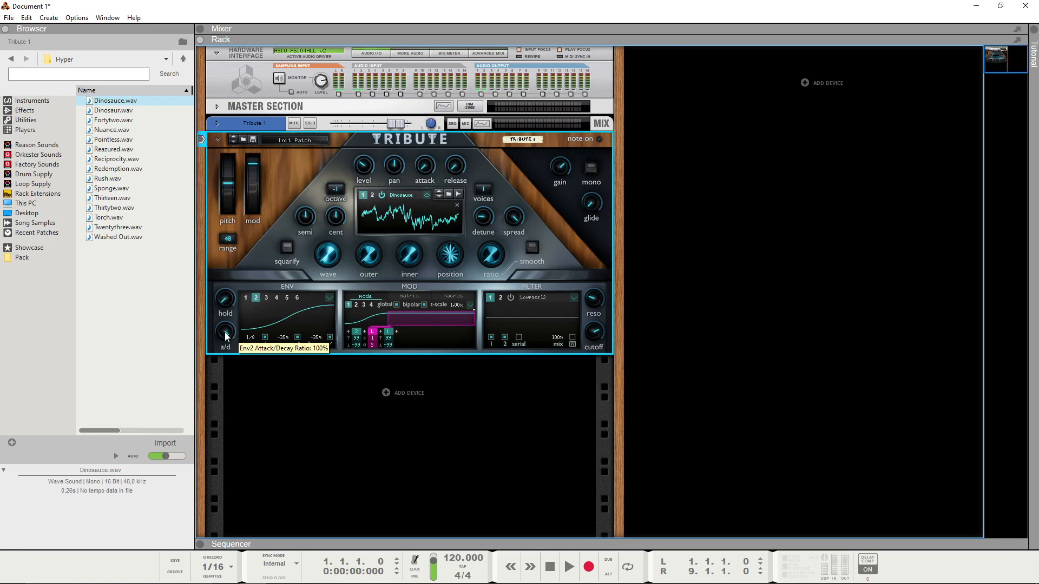
Lower envelope 3's attack/decay ratio and hold to minimum and append envelope 3 to the end of Mod 1's sequence.
left_click(266, 298)
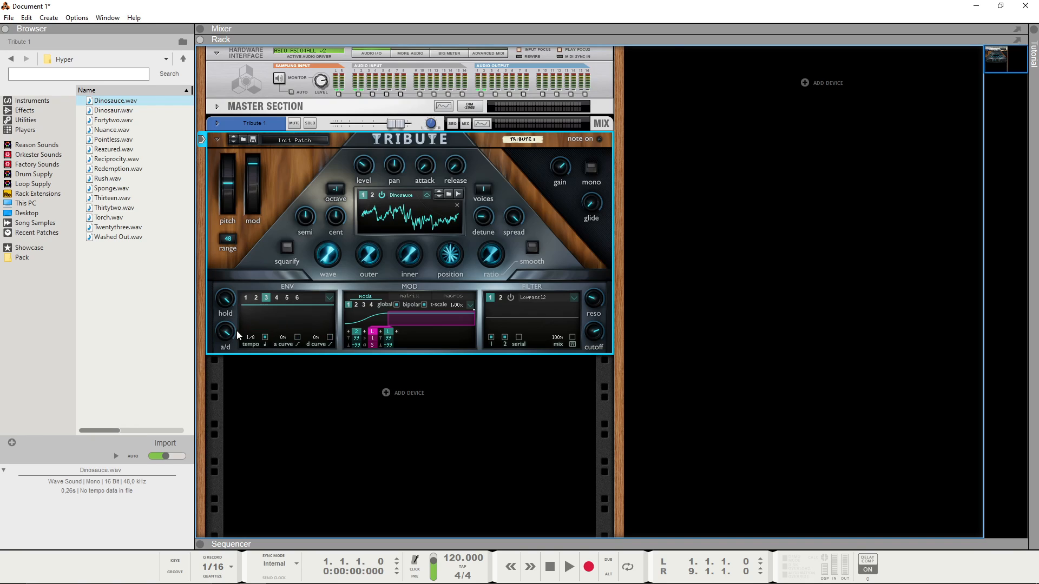
left_click_drag(226, 332, 226, 406)
left_click_drag(226, 300, 226, 417)
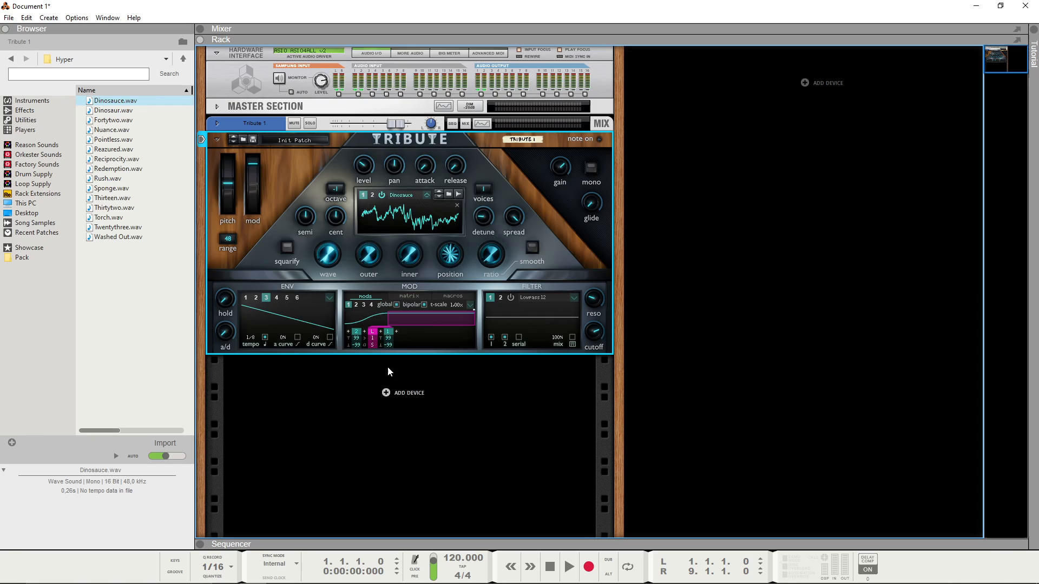
left_click(397, 332)
left_click(456, 372)
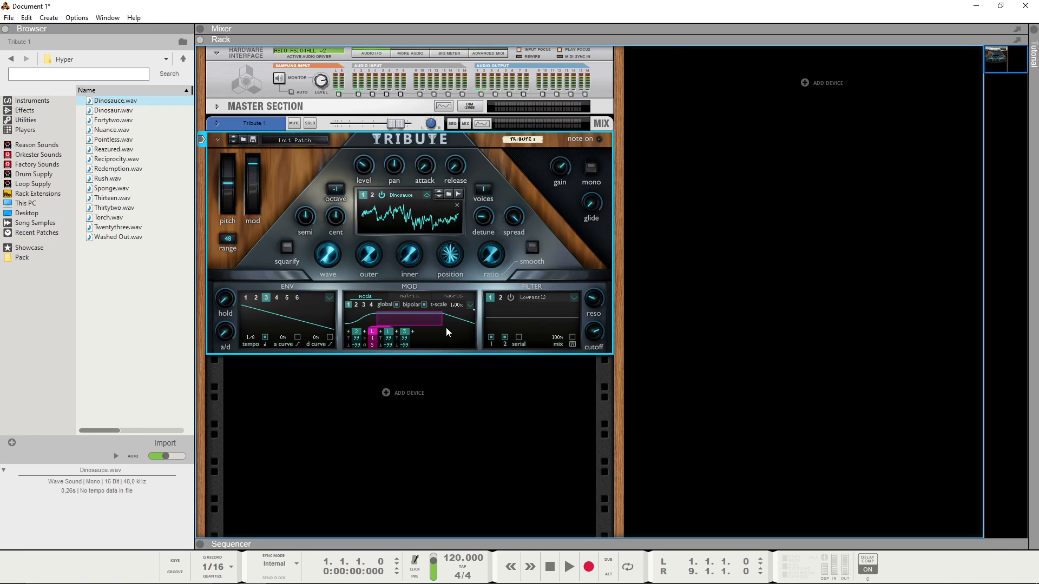
Turn off Mod 1's global option and raise oscillator 1's release.
left_click(396, 305)
mouse_move(459, 169)
left_click_drag(458, 169, 460, 147)
Assign oscillator 1's Pitch as a target of macro 1.
left_click(415, 295)
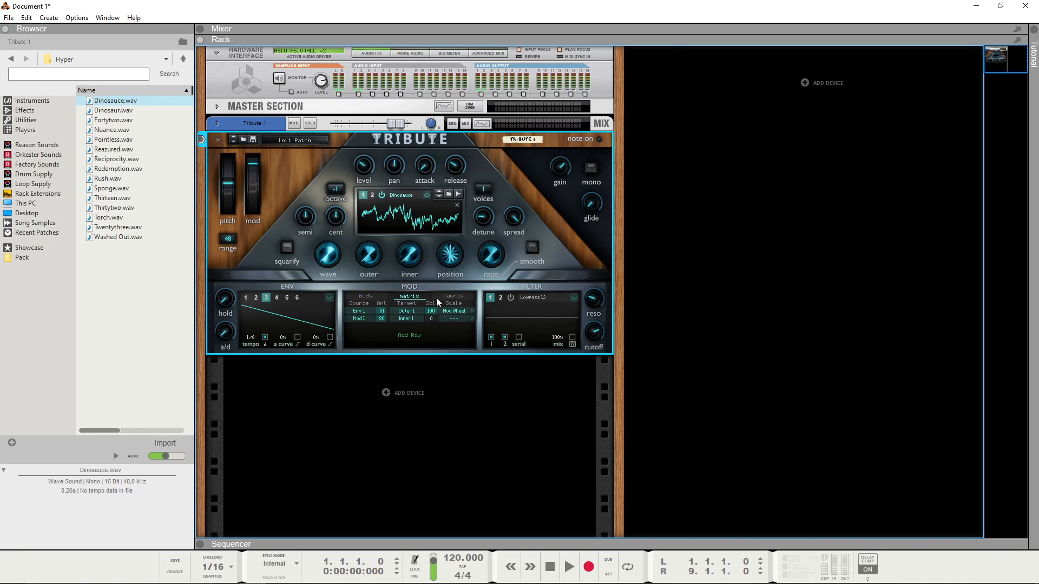
left_click(364, 296)
left_click(418, 297)
left_click(447, 295)
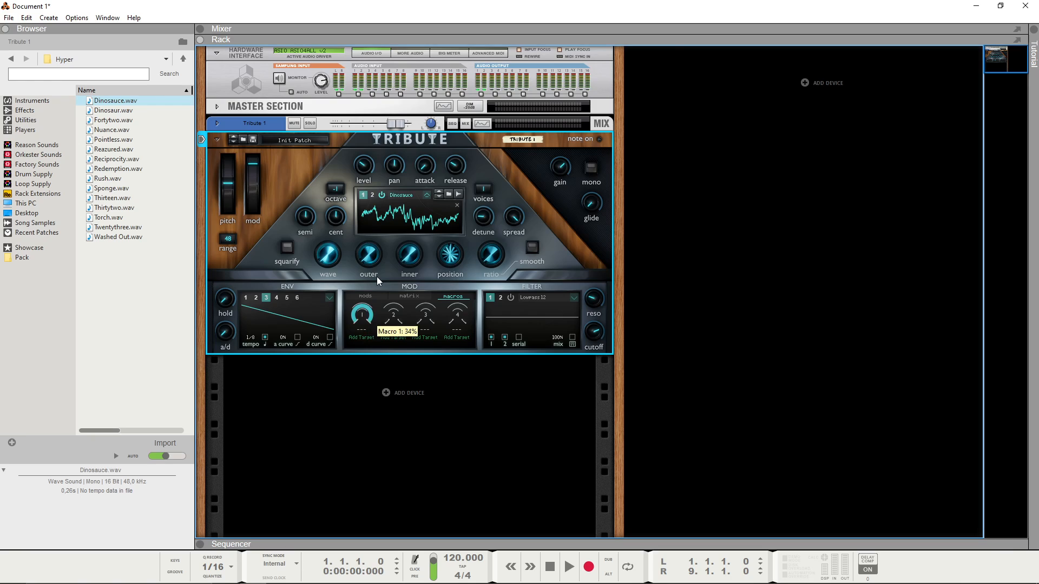
left_click(357, 339)
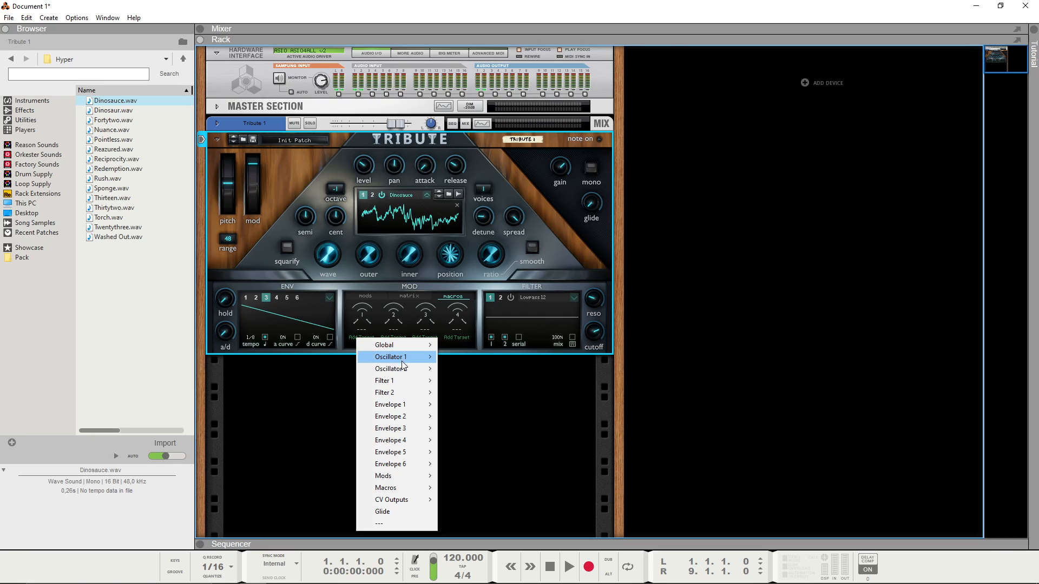
mouse_move(403, 358)
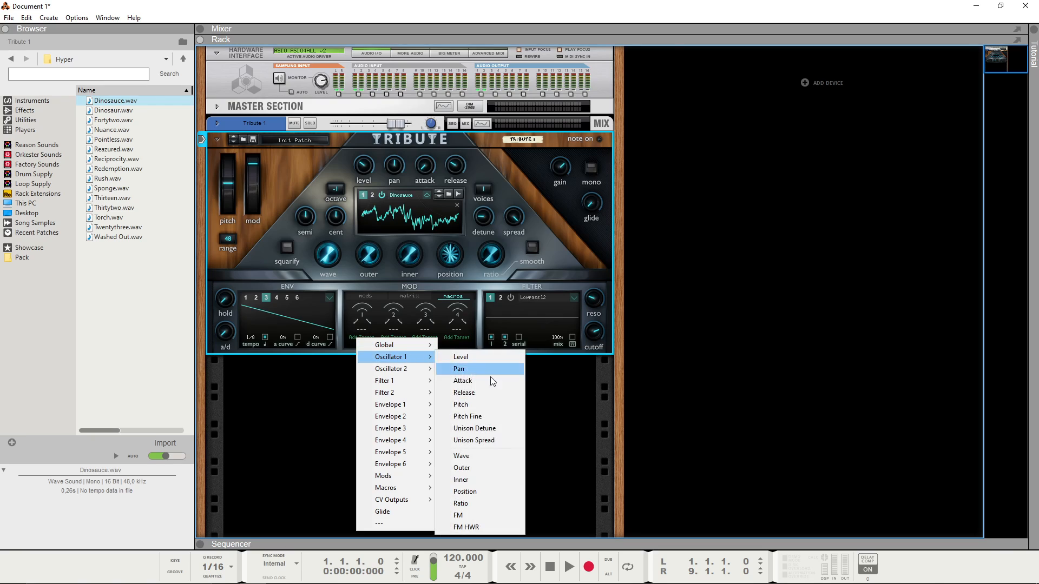
left_click(466, 405)
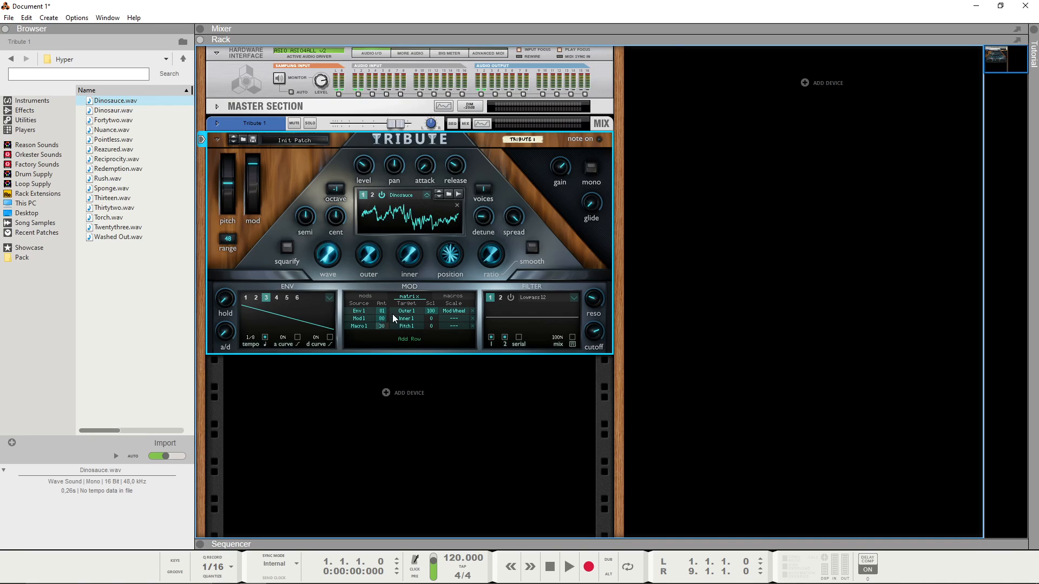
Adjust macro 1's level and rename the macro as Pitch.
left_click(453, 296)
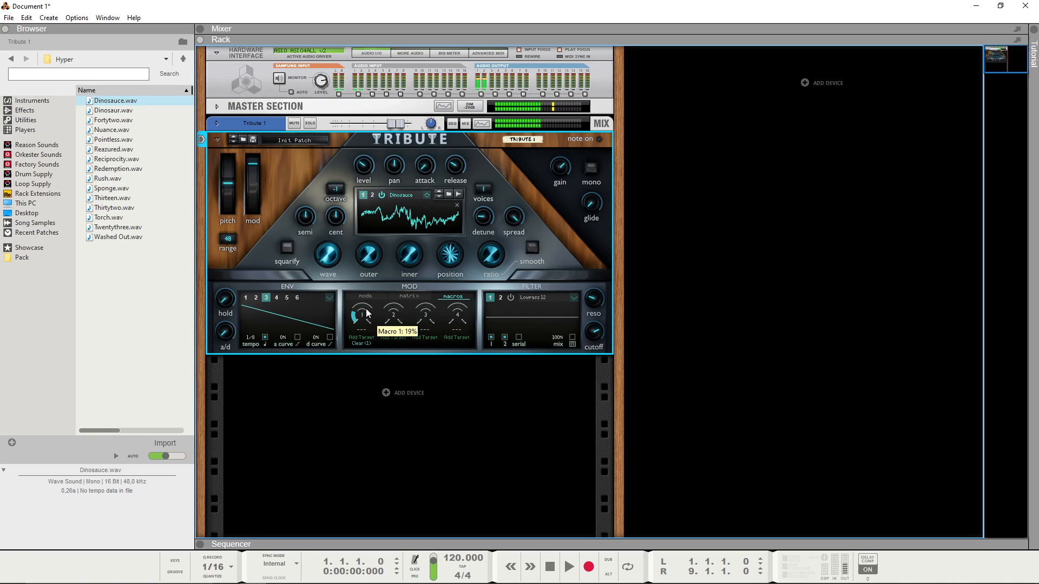
left_click_drag(367, 309, 370, 306)
double_click(362, 328)
type("P")
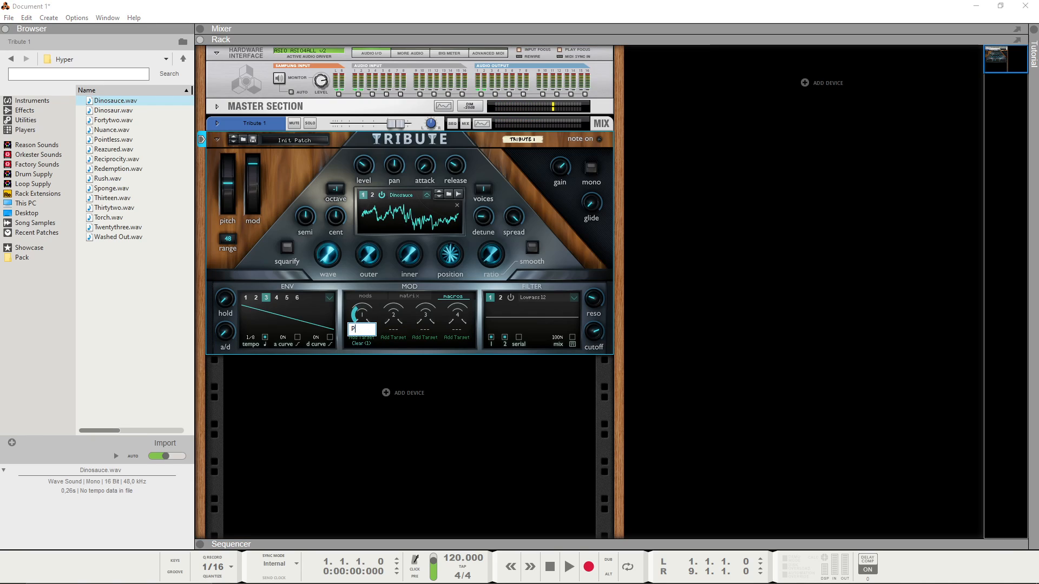
type("itch")
key("Return")
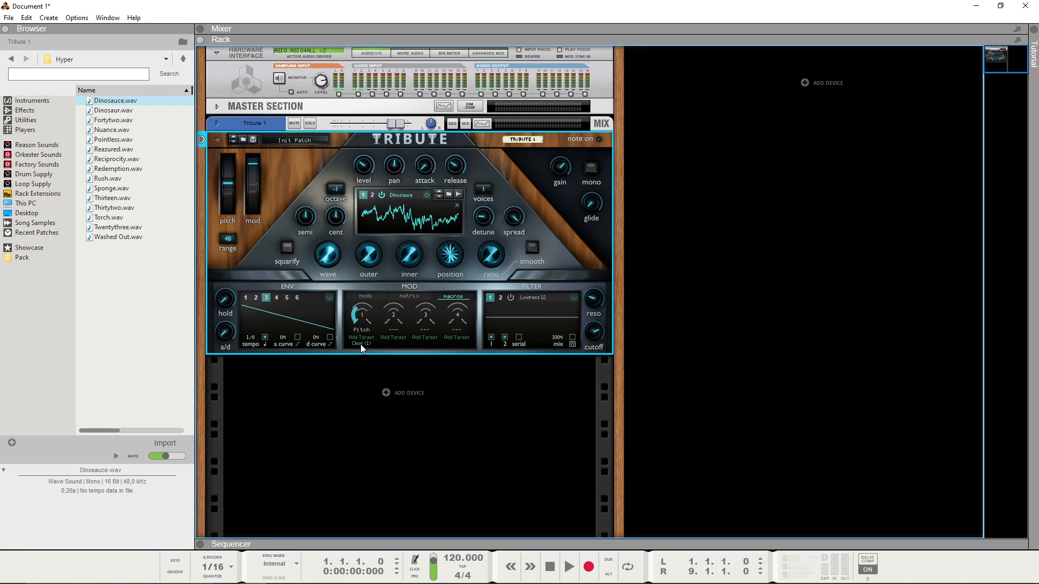
Add modulation matrix rows with Macro 1, Noise and Constant as sources.
left_click(413, 295)
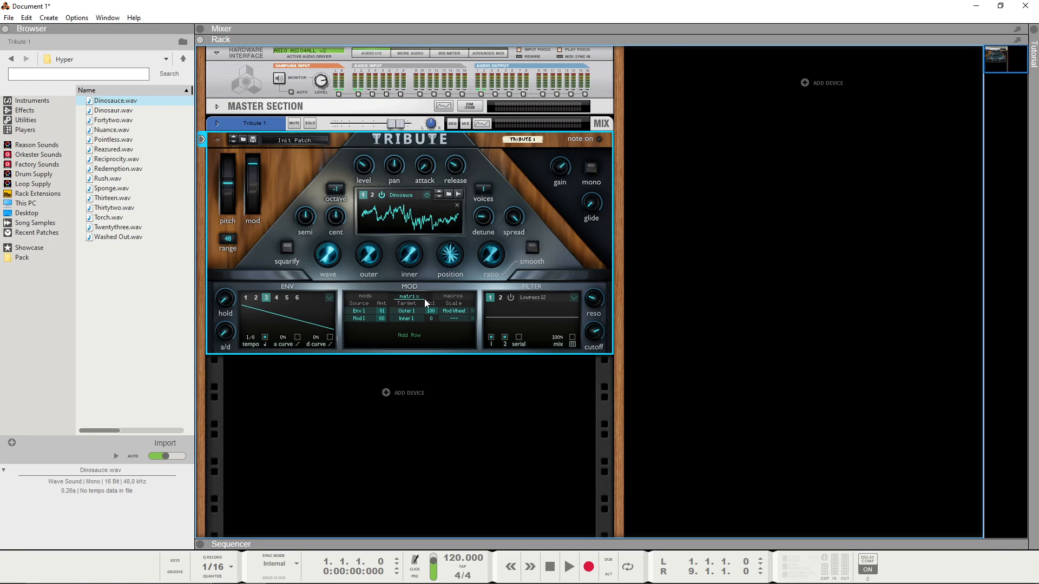
left_click(434, 335)
left_click(528, 366)
left_click(417, 338)
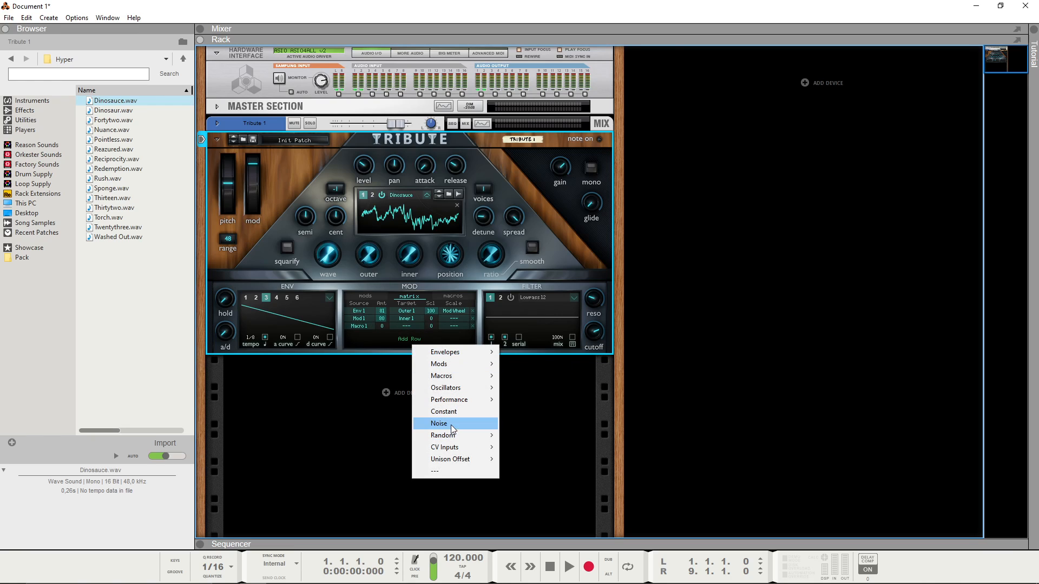
left_click(451, 425)
left_click(401, 345)
left_click(432, 410)
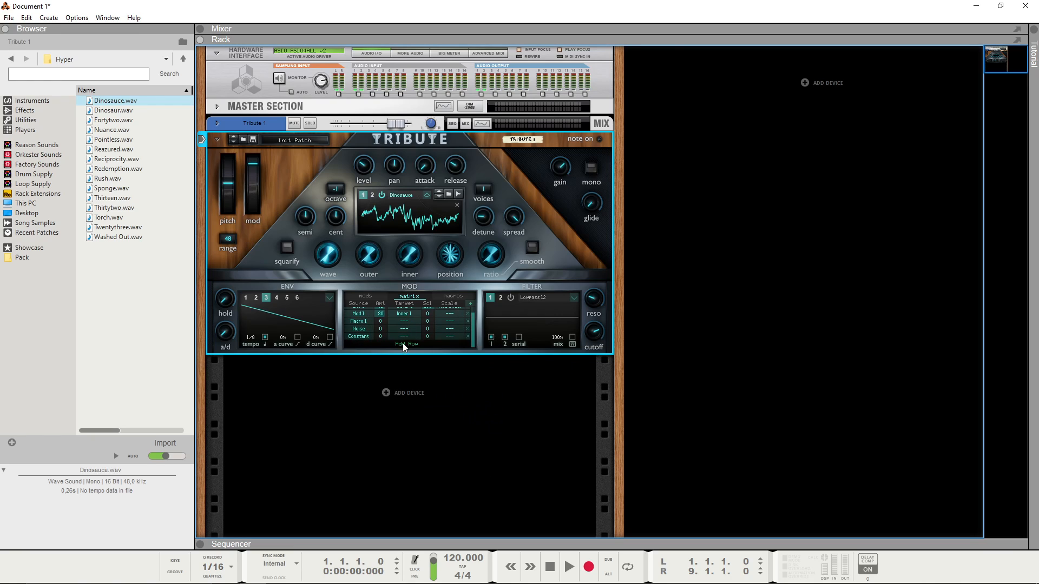
Add another Noise row and a Pitch Bend row to the modulation matrix.
left_click(403, 343)
left_click(447, 422)
left_click(407, 343)
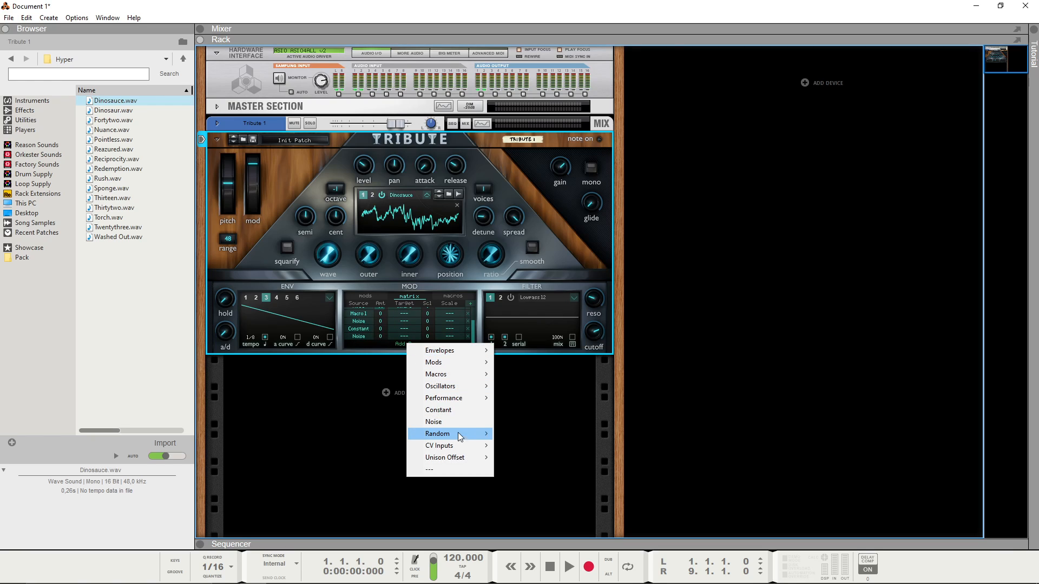
mouse_move(453, 397)
left_click(509, 397)
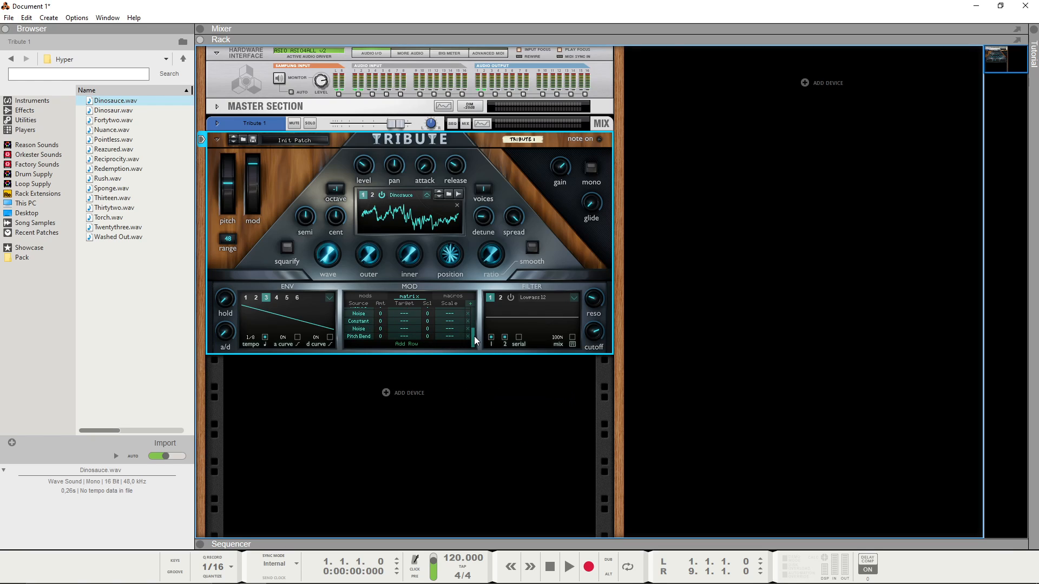
left_click_drag(474, 336, 470, 305)
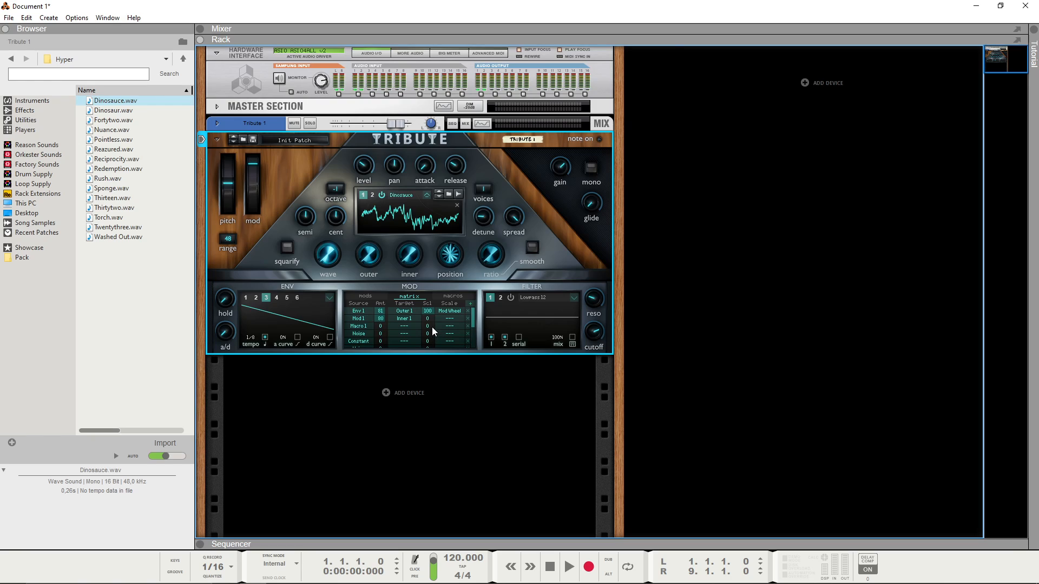
scroll(432, 325, "down", 2)
scroll(433, 325, "up", 3)
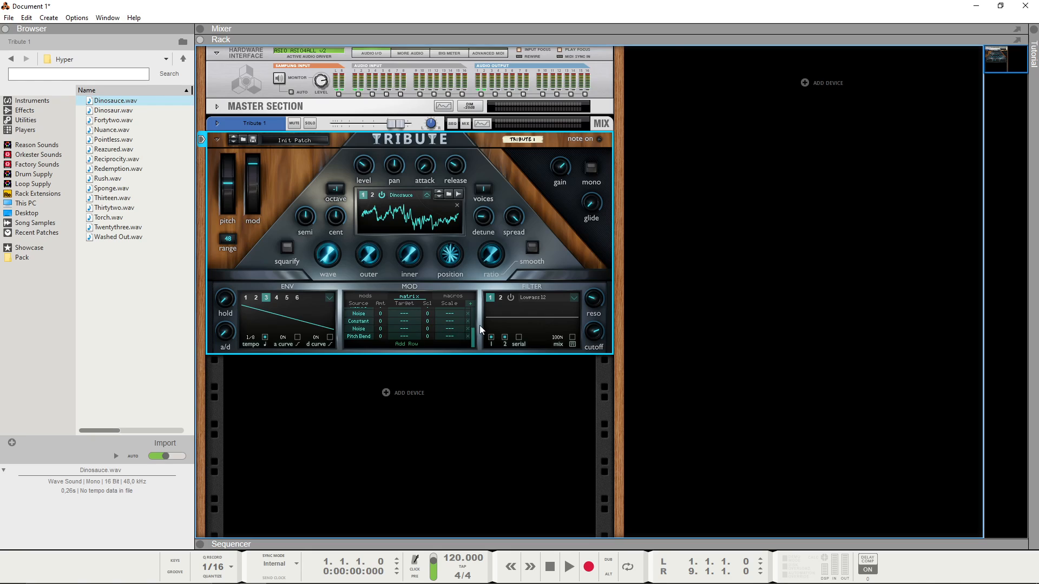
left_click_drag(473, 332, 423, 346)
scroll(416, 337, "down", 5)
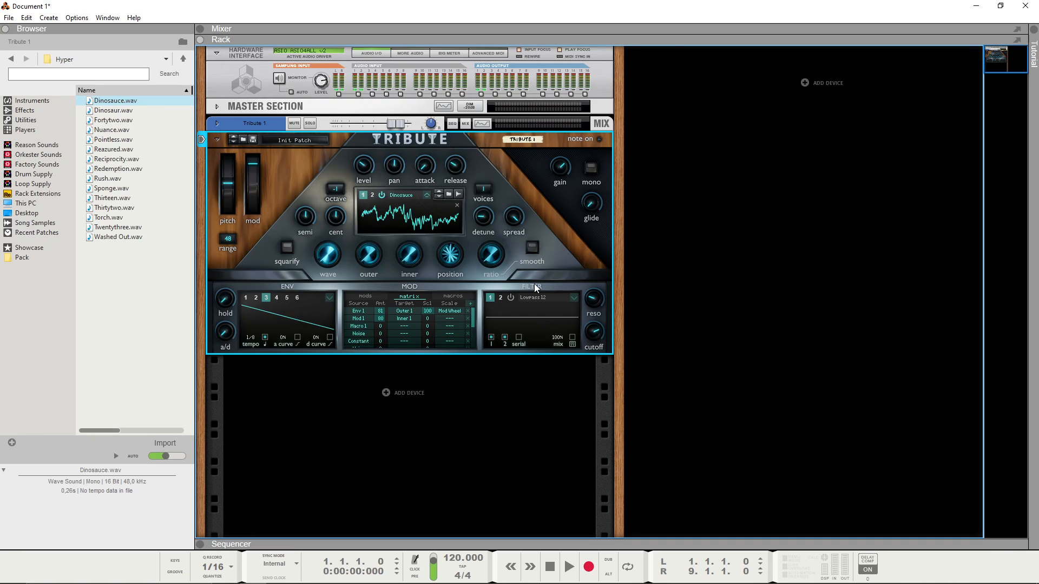
Check the available filter types and turn on filter 1, keeping Lowpass 12.
left_click(573, 298)
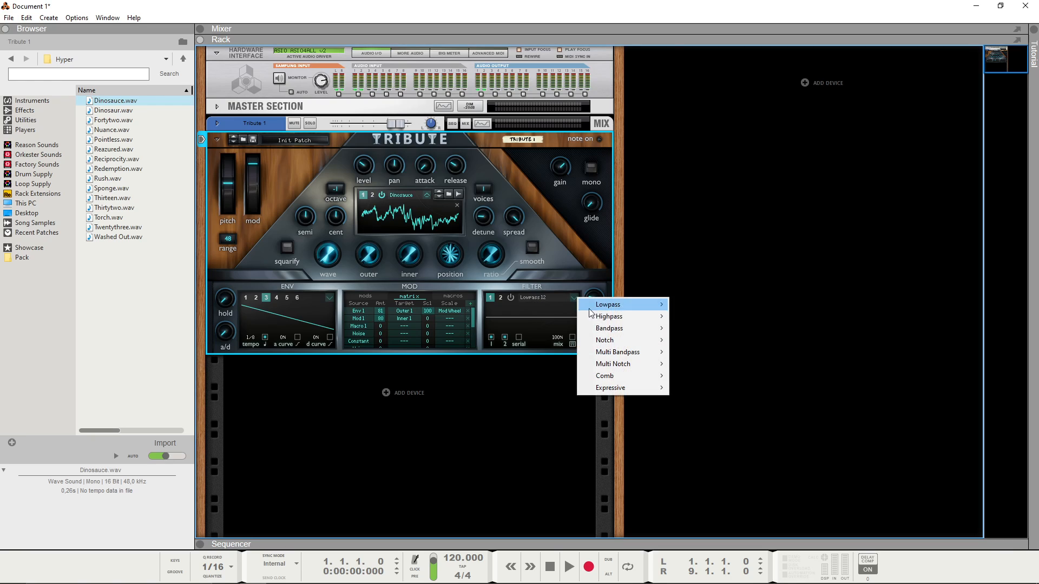
left_click(698, 261)
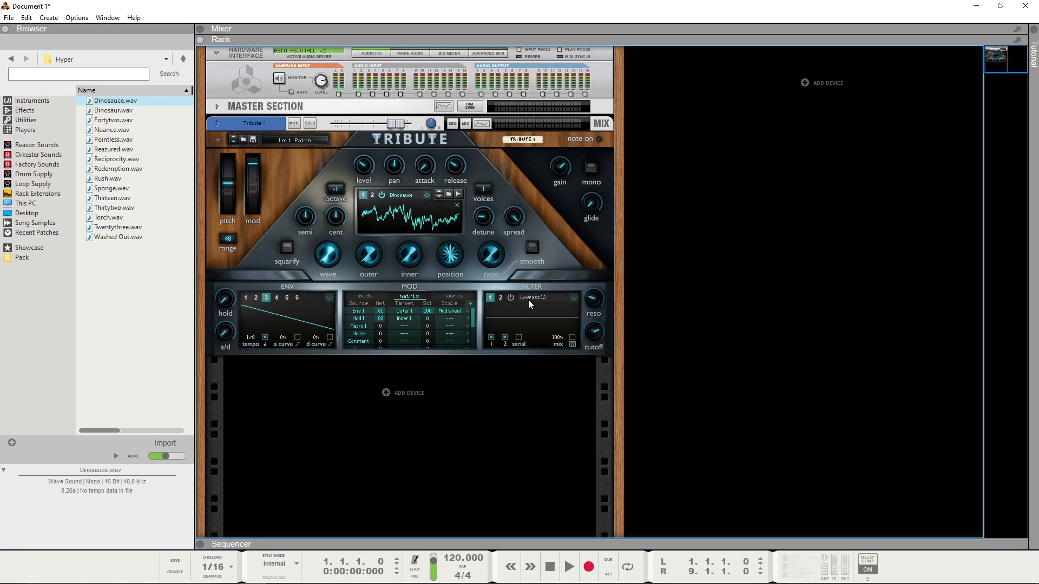
left_click(511, 298)
left_click(511, 298)
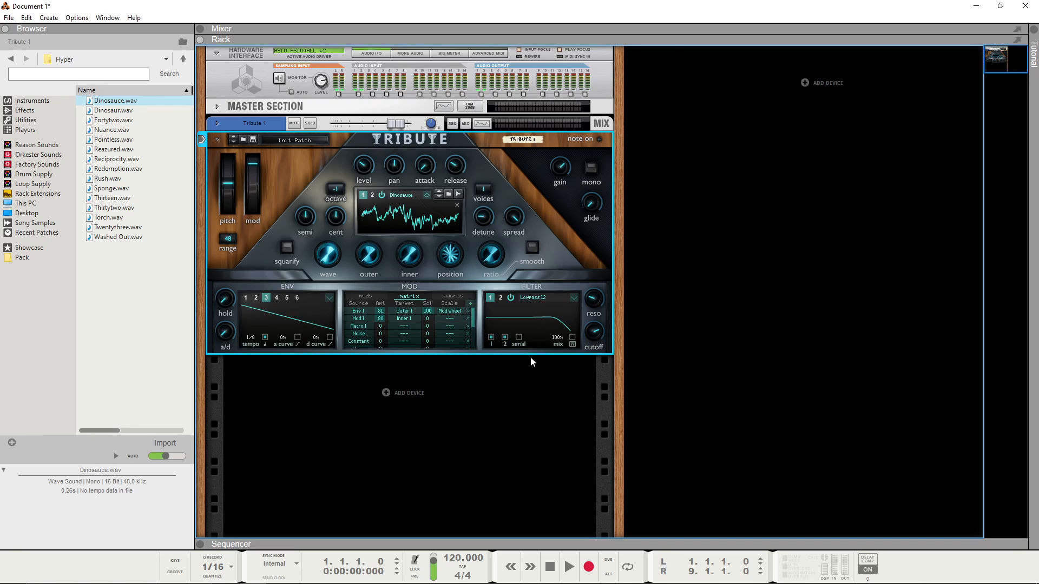
Try the serial filter routing while comparing filters 1 and 2, and return to filter 1 with serial off.
left_click(519, 338)
left_click(500, 298)
left_click(490, 298)
left_click(499, 297)
left_click(489, 299)
left_click(502, 300)
left_click(519, 337)
left_click(491, 298)
left_click(500, 297)
left_click(490, 298)
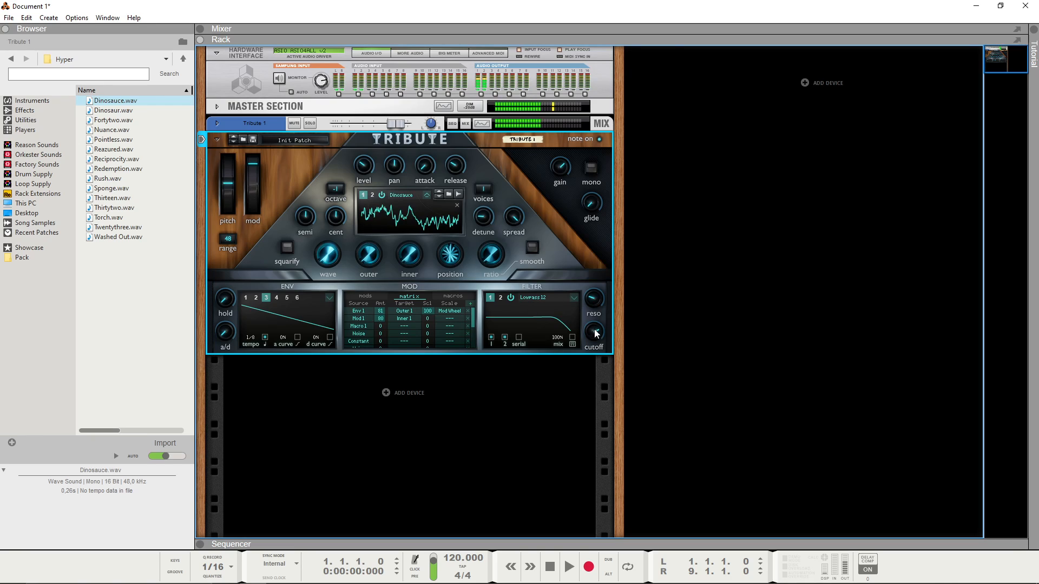
Lower filter 1's cutoff to 913 Hz and show the macro controls.
left_click_drag(595, 336, 599, 341)
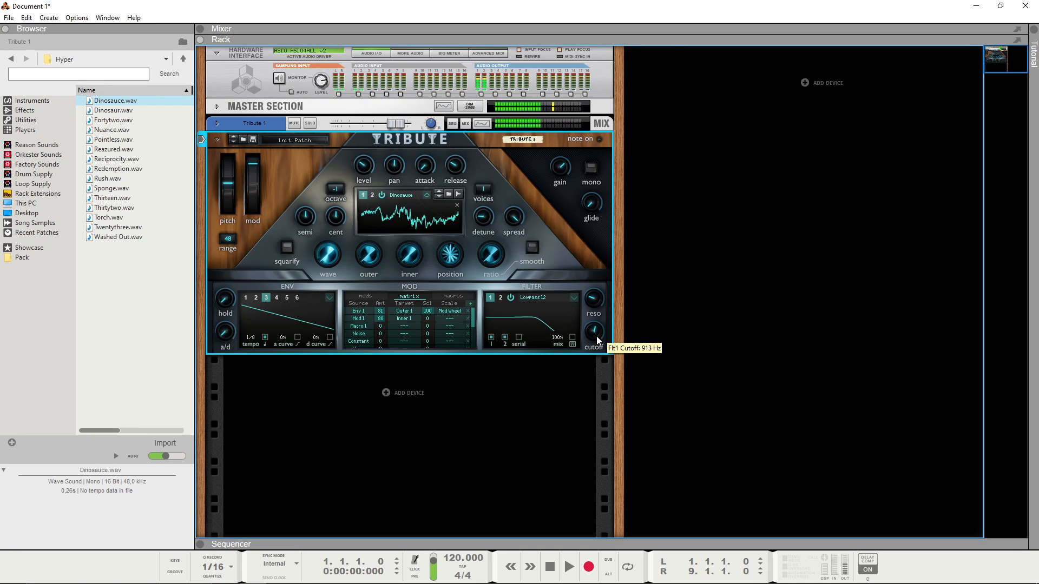
left_click(368, 296)
left_click(448, 298)
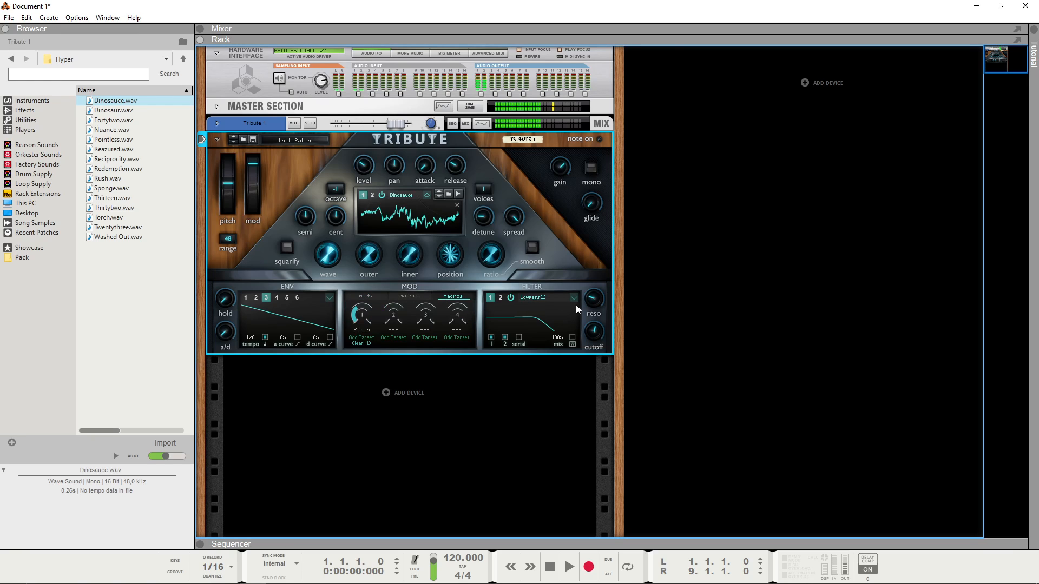
Try Lowpass 48 on filter 1 and settle on the steeper Lowpass 96 type.
left_click(574, 299)
mouse_move(573, 301)
left_click(641, 328)
left_click(558, 298)
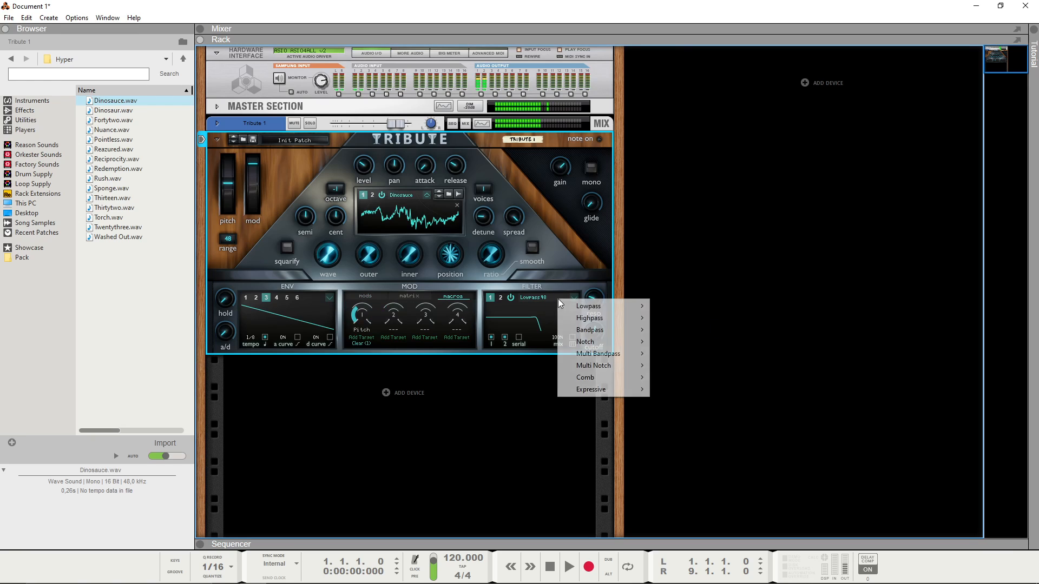
left_click(649, 338)
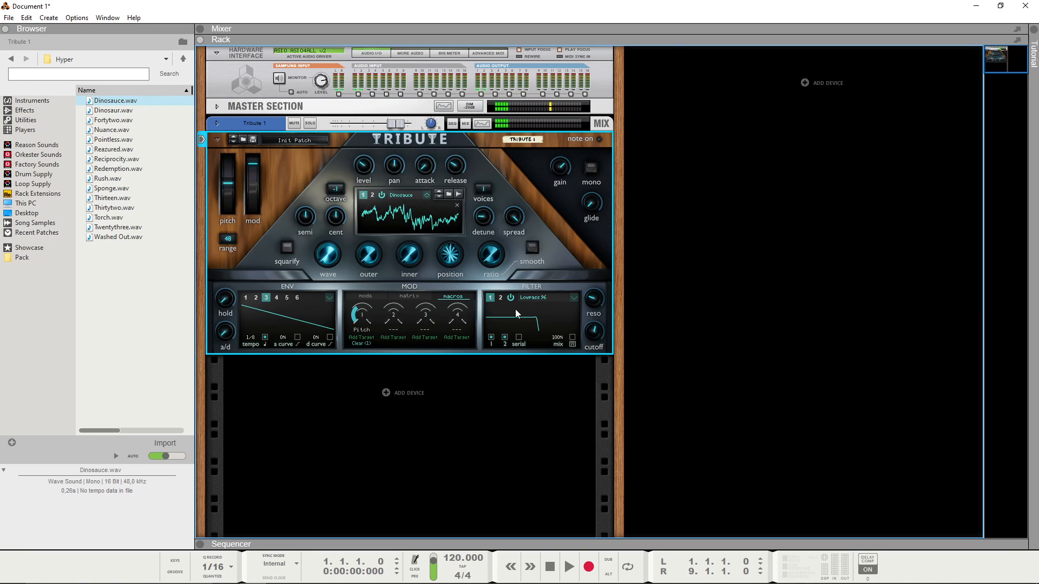
left_click(557, 300)
mouse_move(576, 306)
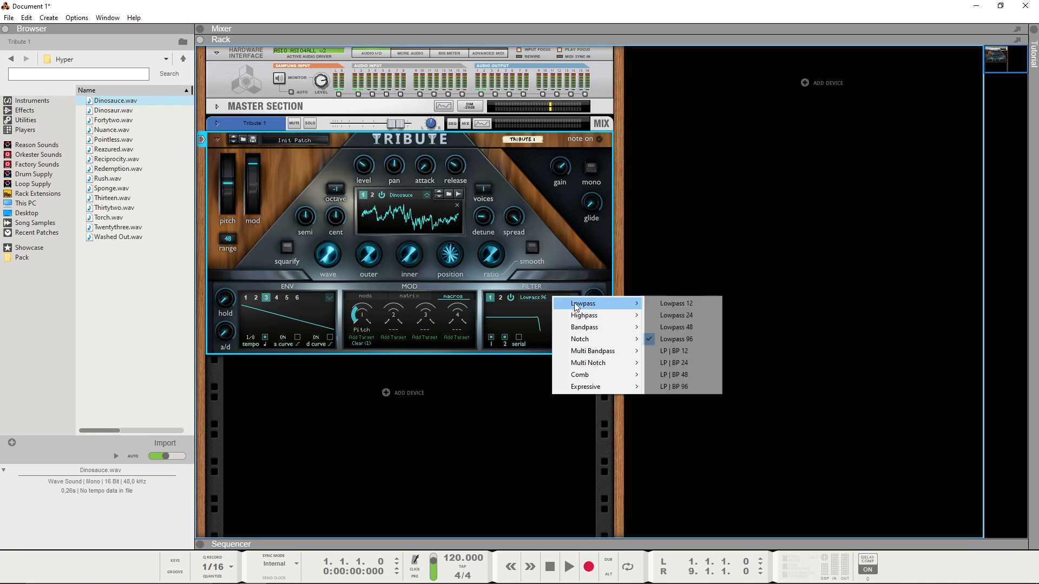
left_click(677, 340)
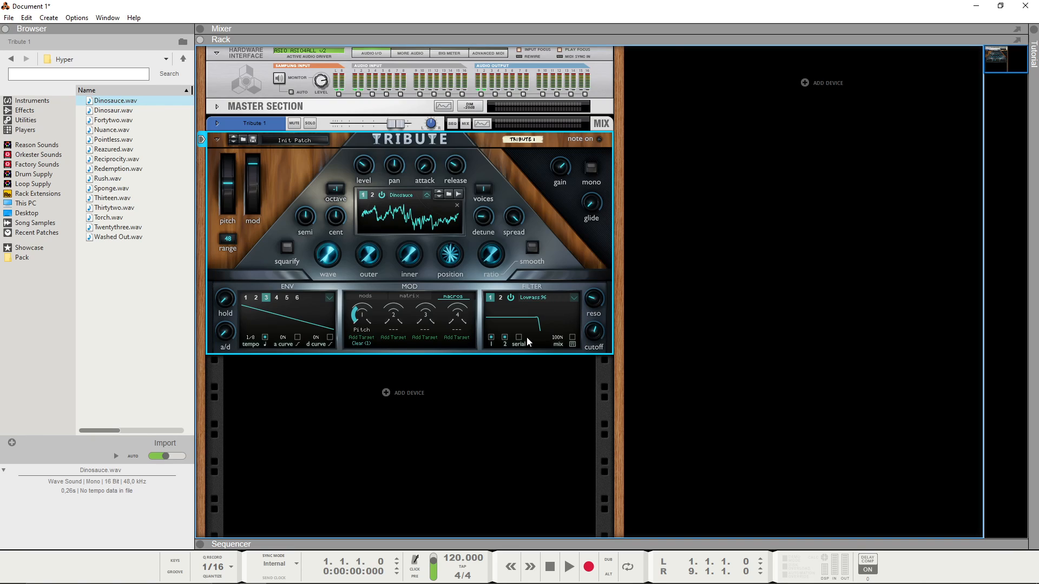
Raise filter 1's resonance to 87% and sweep its cutoff to 1.41 kHz.
left_click_drag(596, 334, 596, 337)
left_click(655, 330)
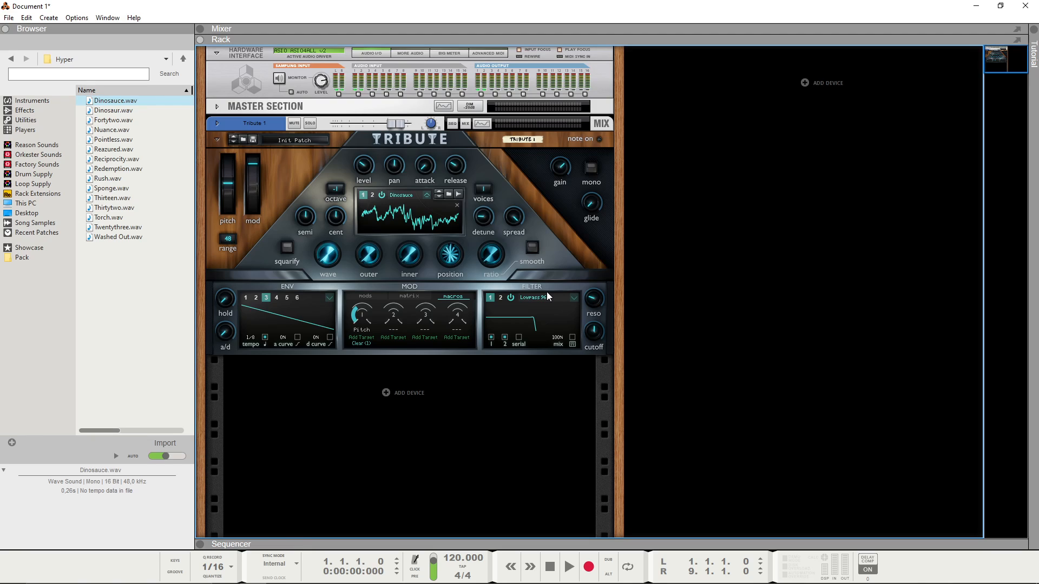
left_click_drag(600, 314, 593, 304)
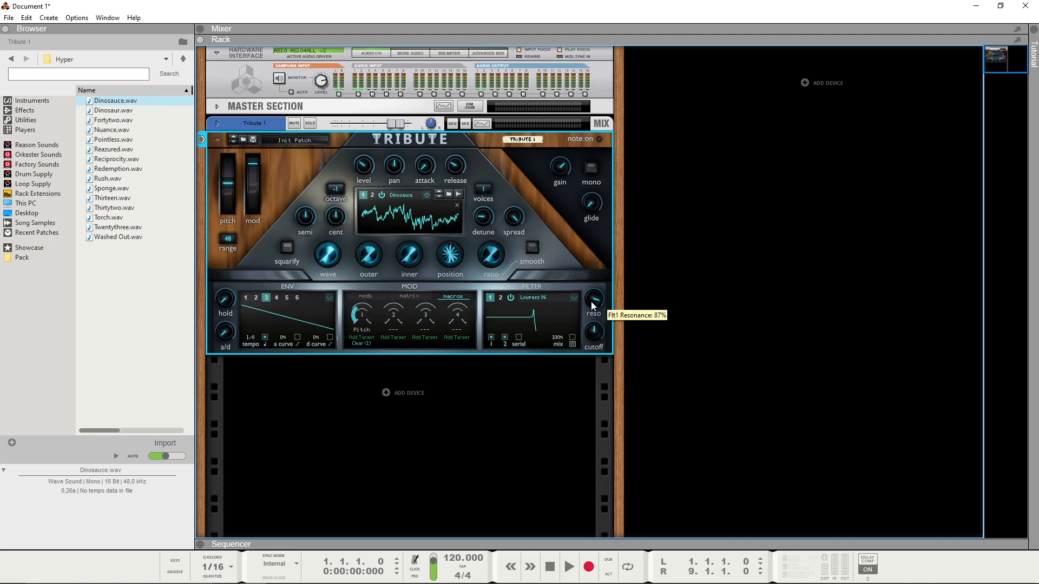
left_click_drag(598, 337, 599, 328)
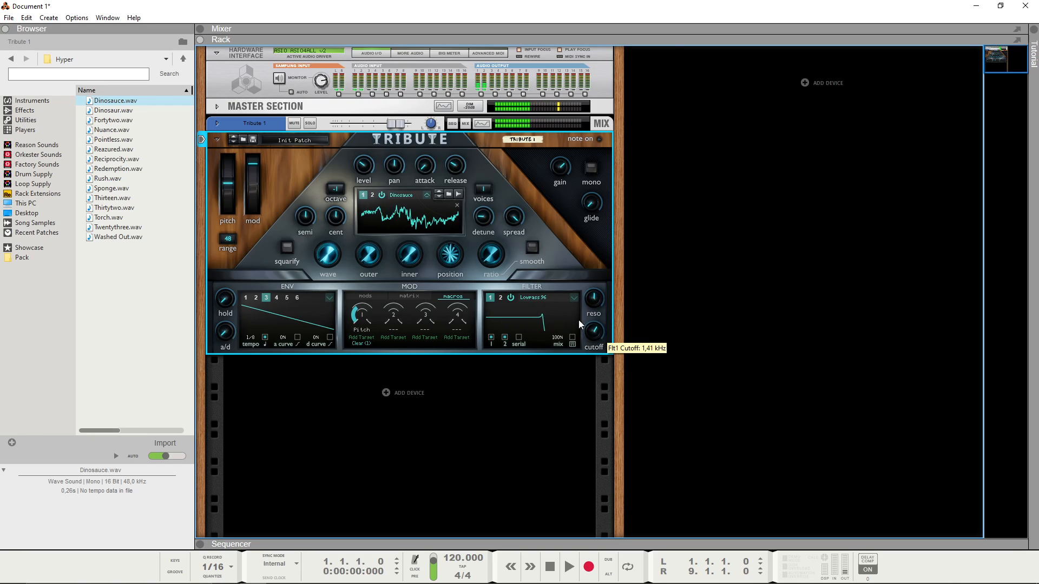
Try the 6 Notches multi-notch type on filter 1 while sweeping its spread, resonance and cutoff.
left_click(545, 298)
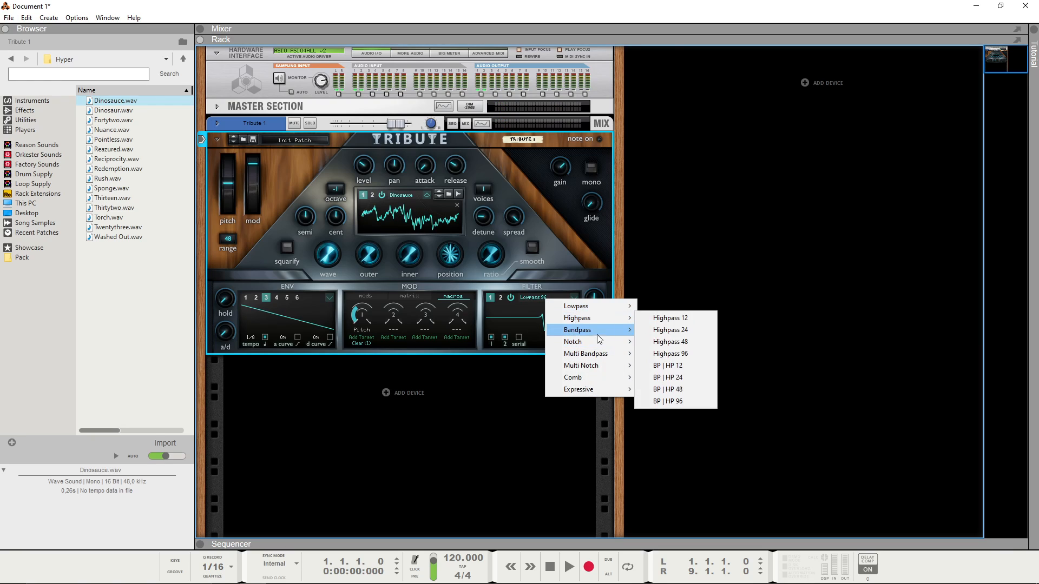
mouse_move(598, 365)
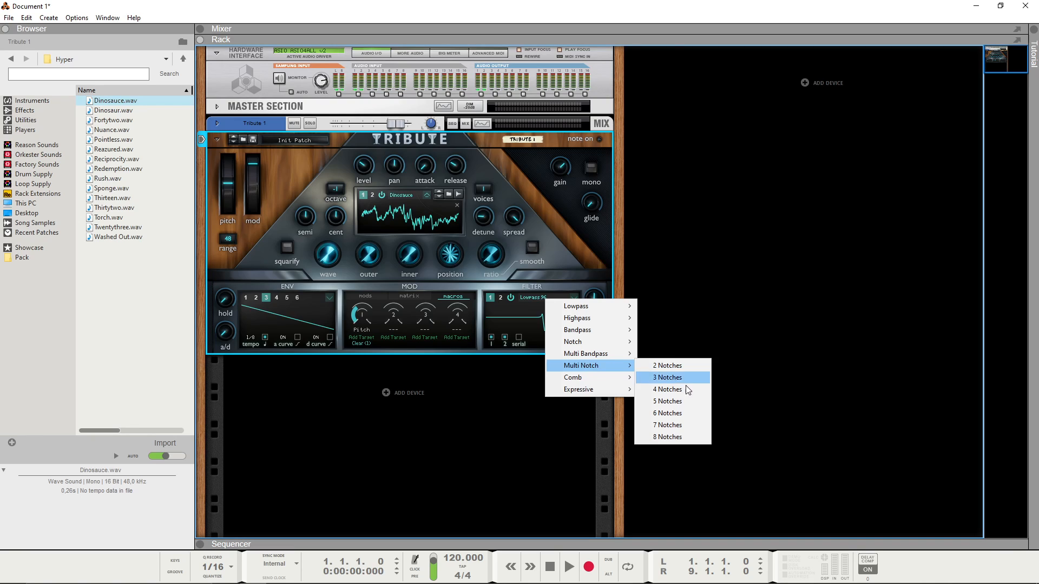
left_click(681, 414)
mouse_move(591, 333)
left_mouse_down()
mouse_move(597, 341)
mouse_move(594, 329)
left_mouse_up()
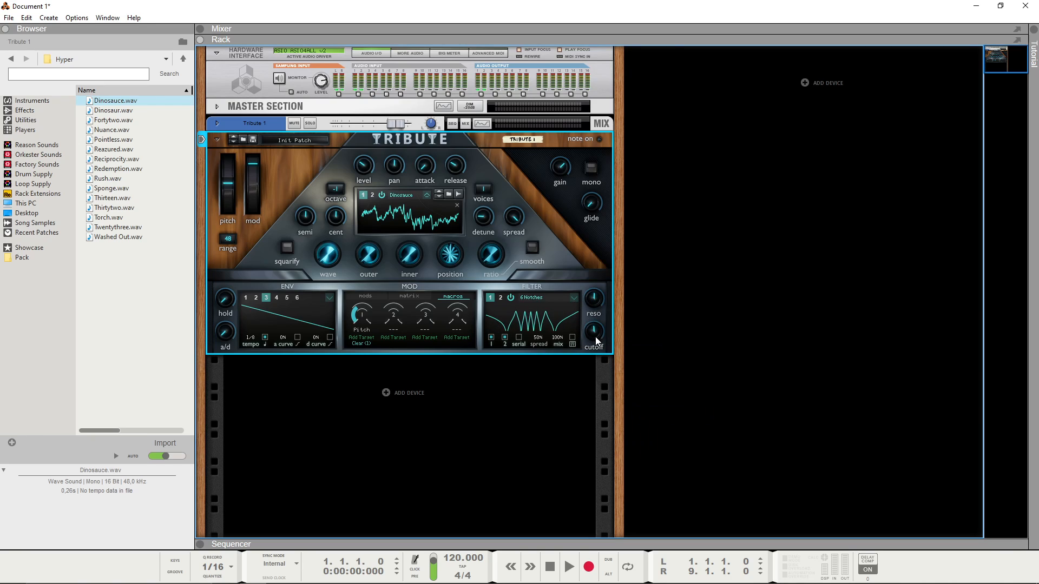
left_click_drag(594, 334, 541, 335)
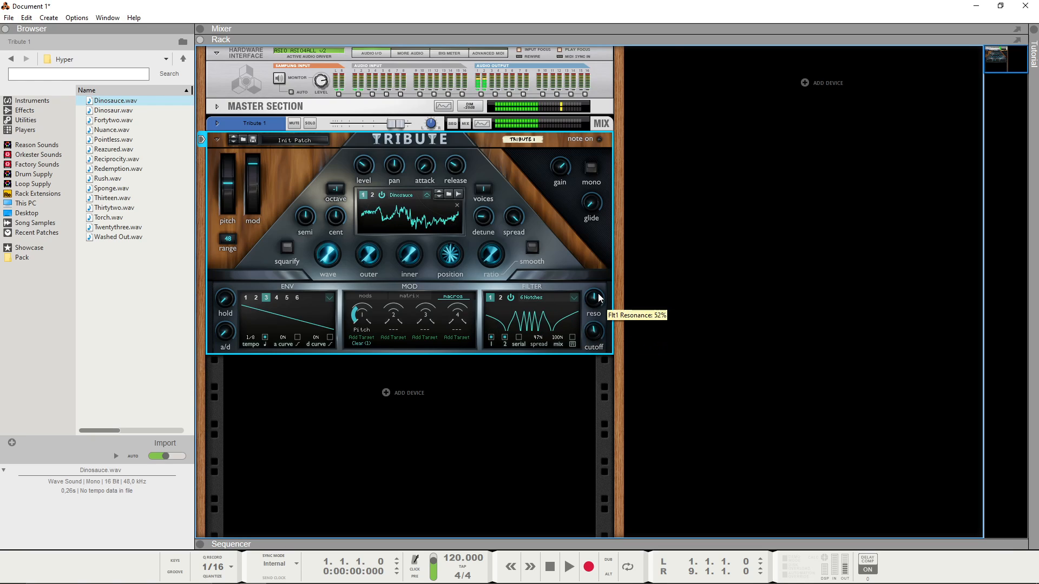
left_click_drag(597, 294, 599, 324)
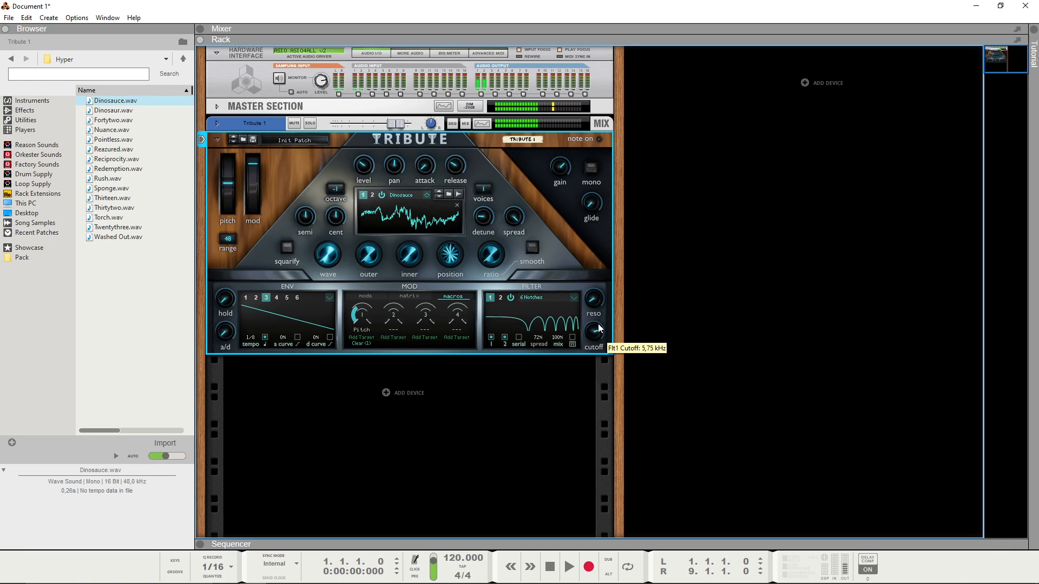
left_click_drag(539, 336, 538, 372)
left_click_drag(592, 335, 593, 326)
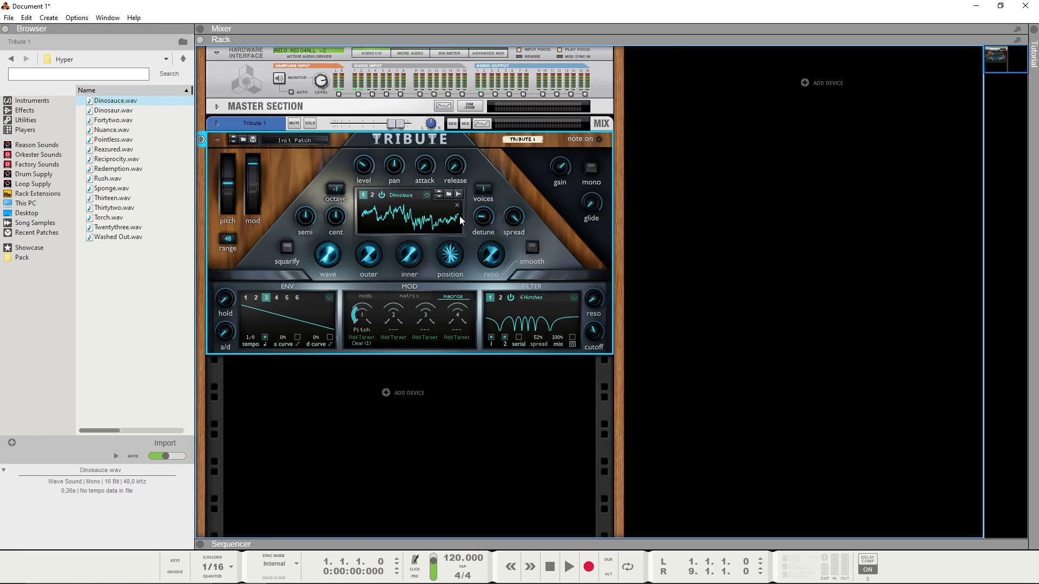
Try the 6 Bands and 3 Bands multi-bandpass types on filter 1, varying the spread with 3 Bands.
left_click(553, 297)
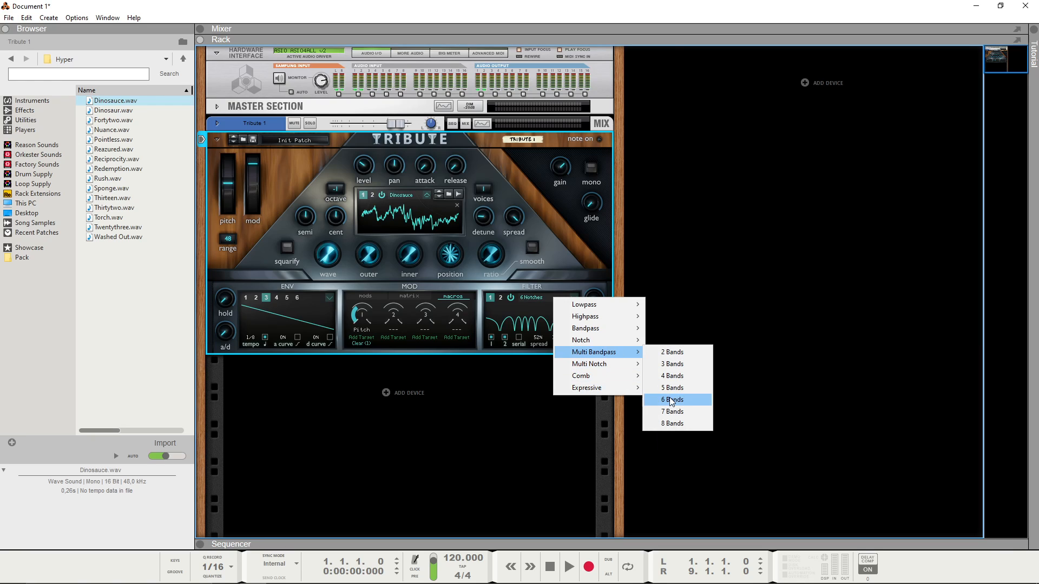
left_click(672, 400)
left_click(537, 296)
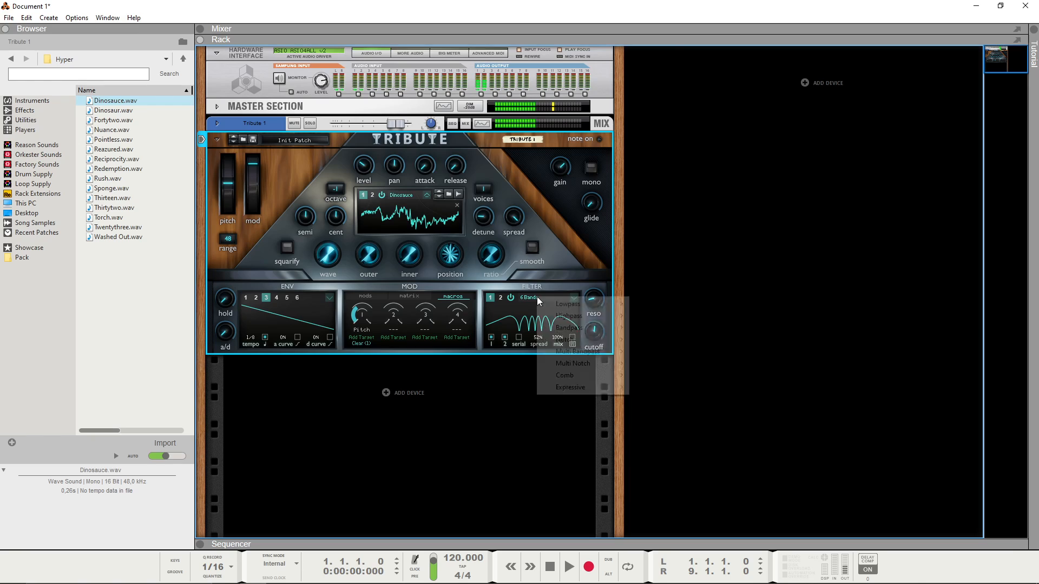
mouse_move(587, 357)
left_click(664, 362)
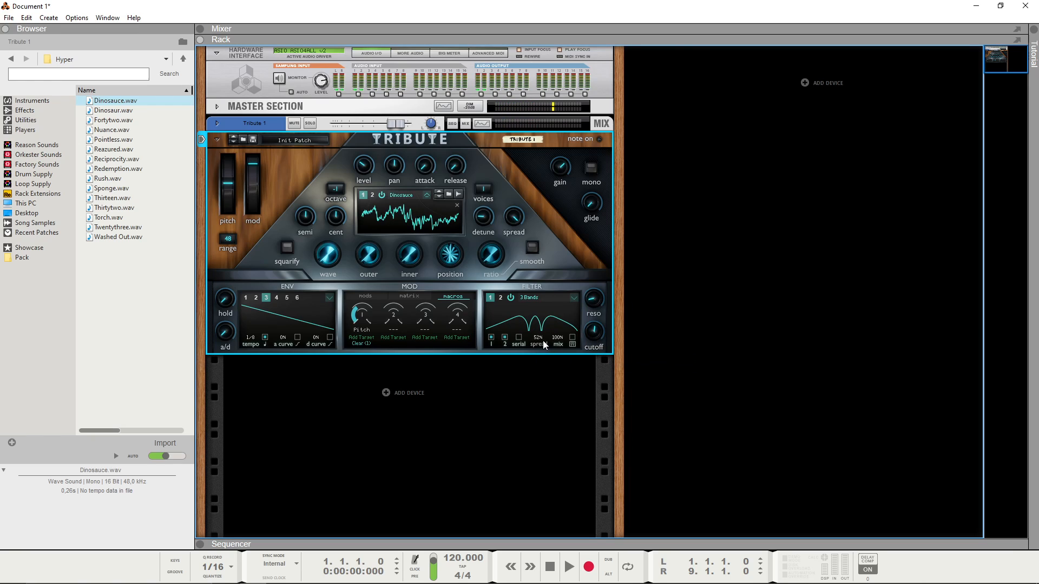
left_click_drag(540, 339, 577, 318)
left_click_drag(537, 338, 534, 363)
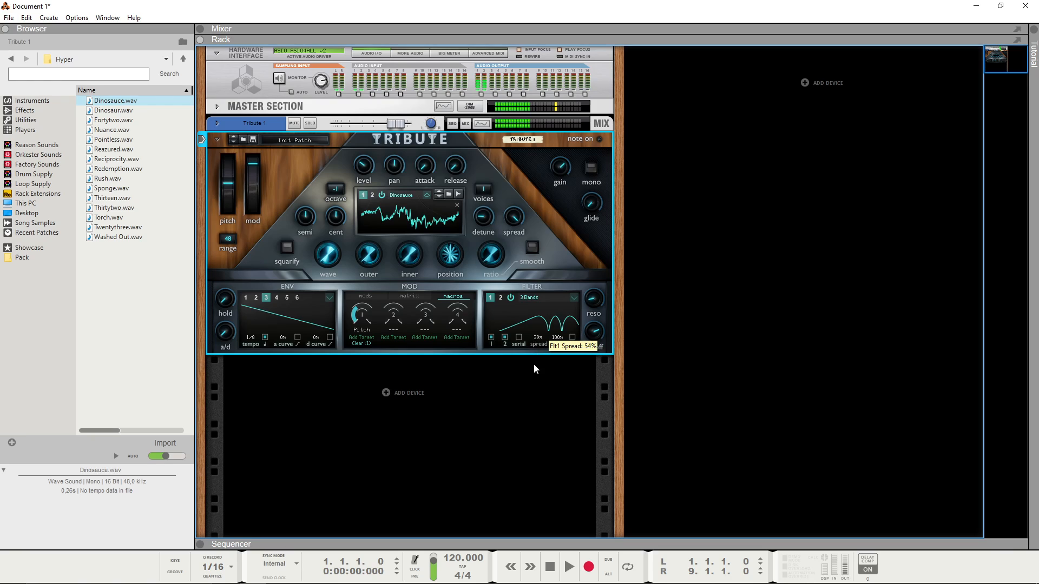
Try the Comb+ type on filter 1, followed by the expressive Calm type with a spread of 95%.
left_click(530, 298)
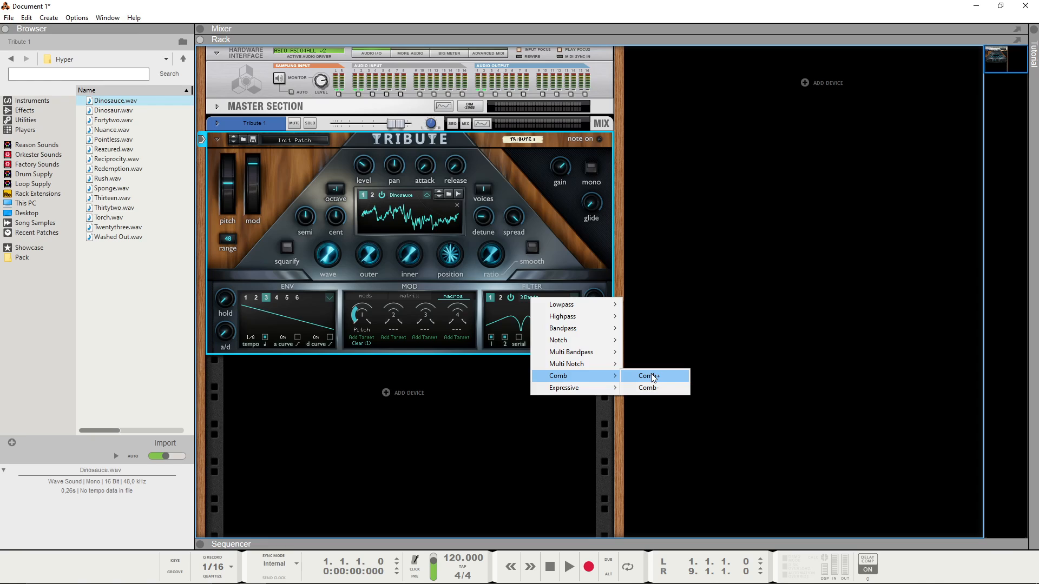
left_click(652, 375)
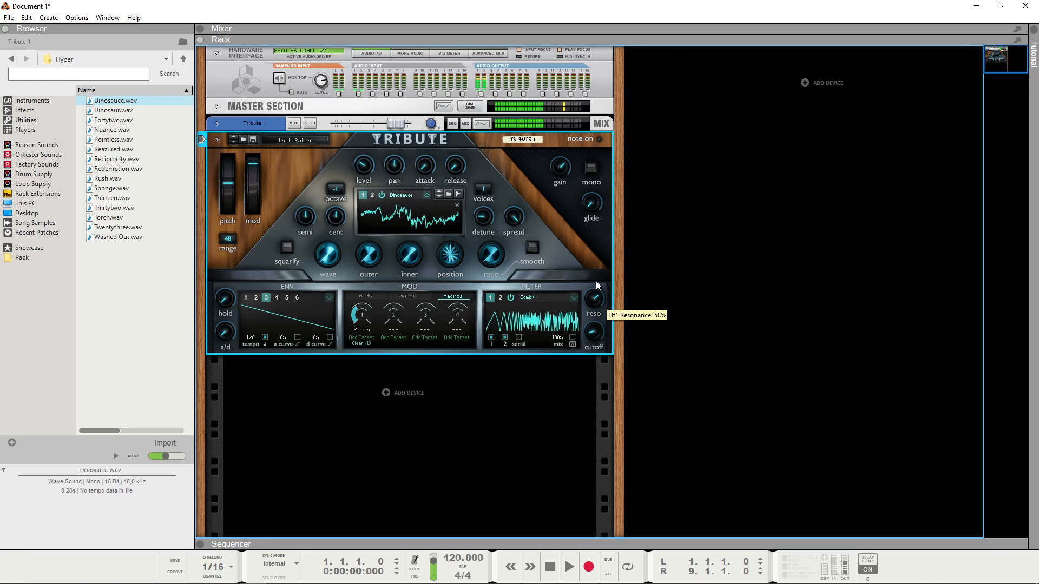
left_click(543, 297)
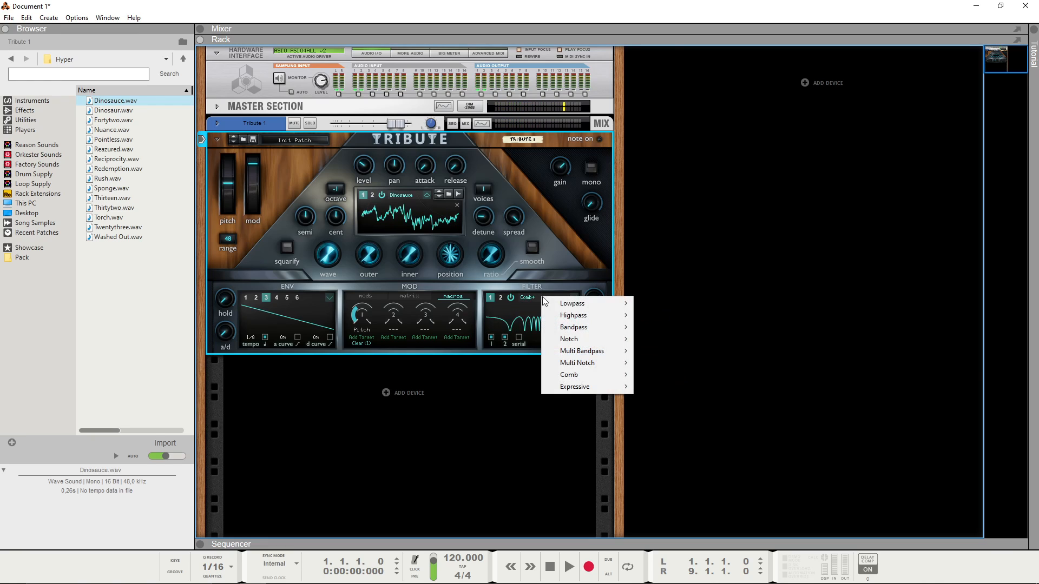
mouse_move(599, 388)
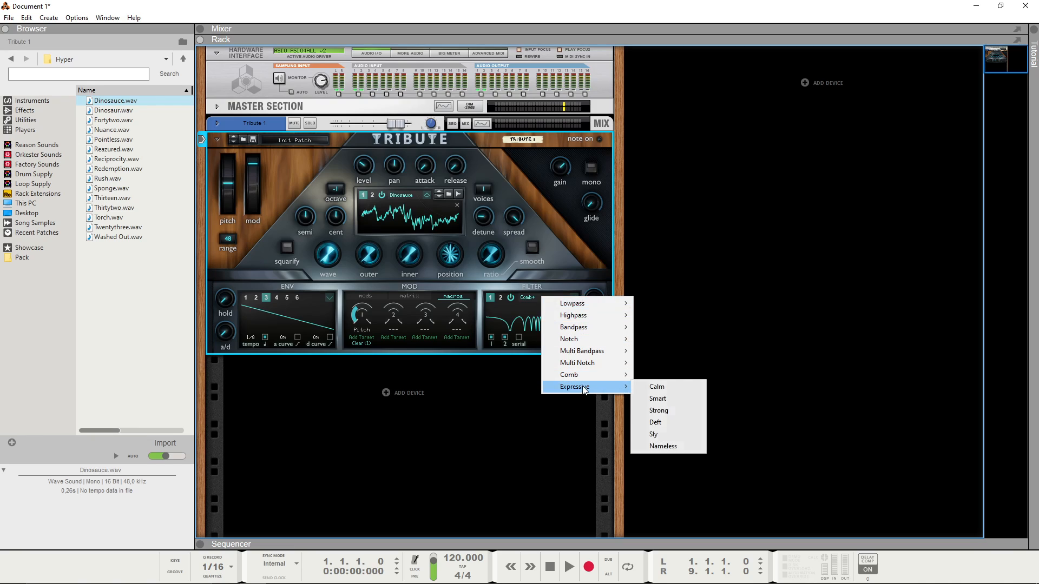
left_click(667, 388)
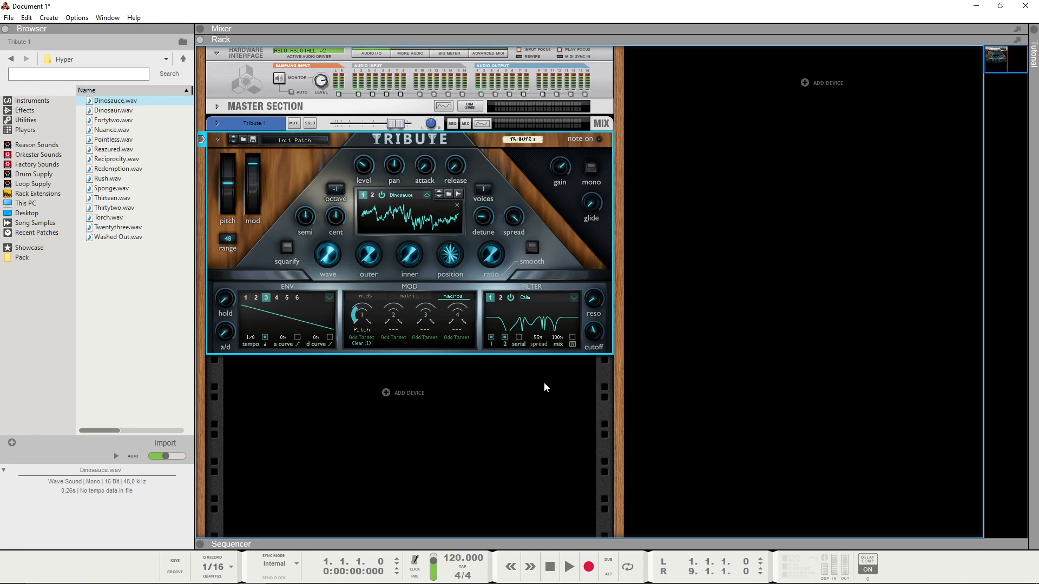
left_click_drag(536, 338, 580, 352)
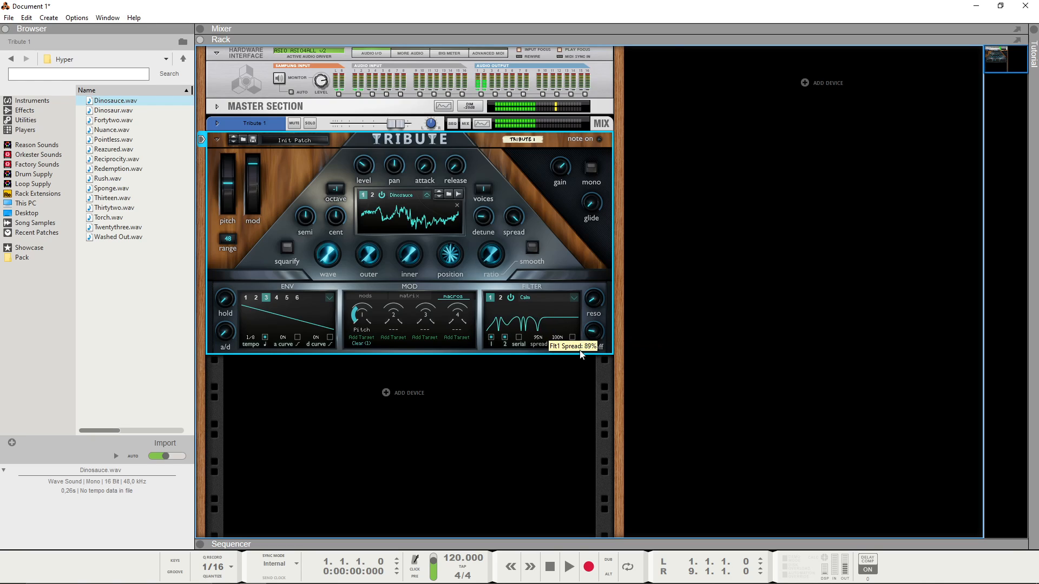
Try the expressive Deft type on filter 1 with its spread lowered to 16%.
left_click(574, 298)
mouse_move(606, 388)
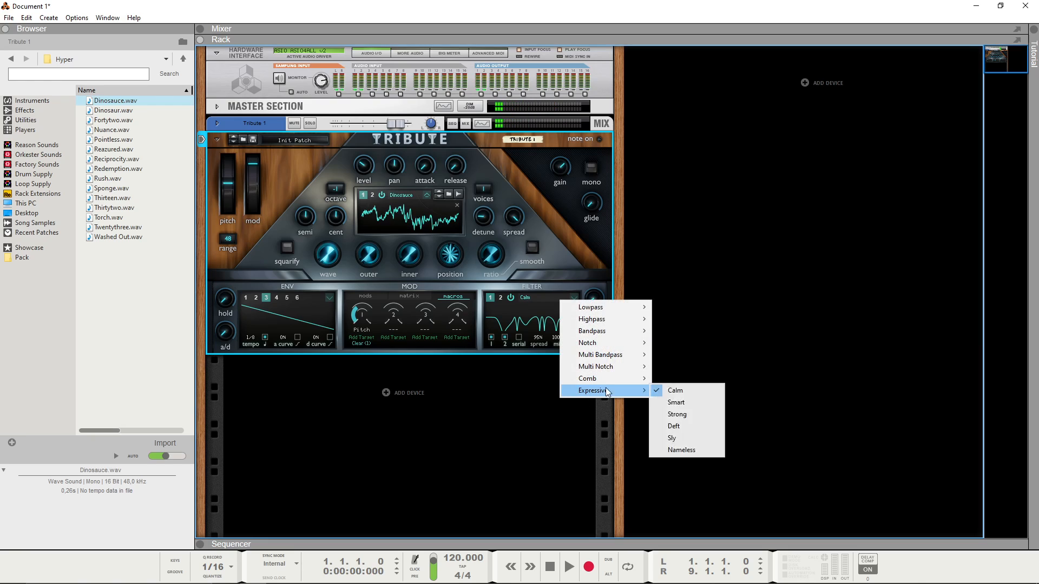
left_click(683, 427)
mouse_move(540, 310)
left_mouse_down()
mouse_move(557, 393)
mouse_move(563, 345)
mouse_move(534, 339)
mouse_move(547, 441)
mouse_move(549, 310)
mouse_move(538, 441)
mouse_move(573, 341)
mouse_move(550, 298)
left_mouse_up()
Look through the filter type families and switch filter 1 to the highpass type BP | HP 48.
left_click(551, 293)
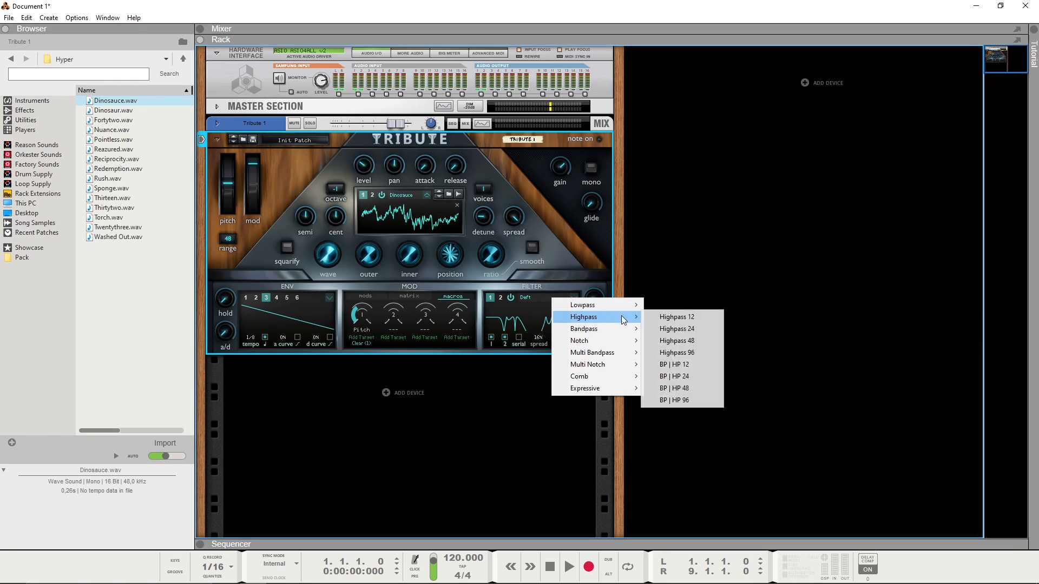
mouse_move(592, 306)
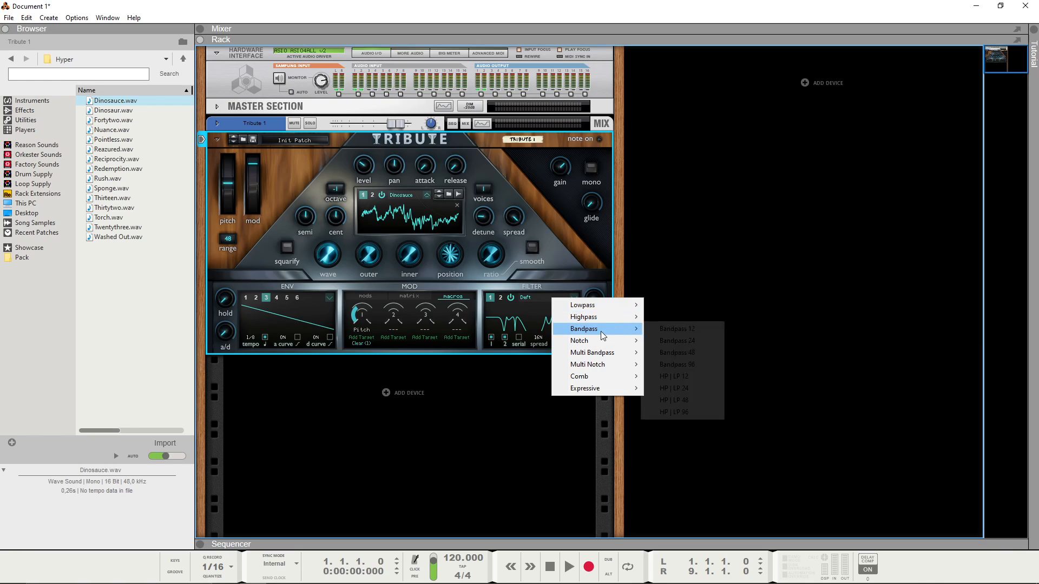
mouse_move(604, 324)
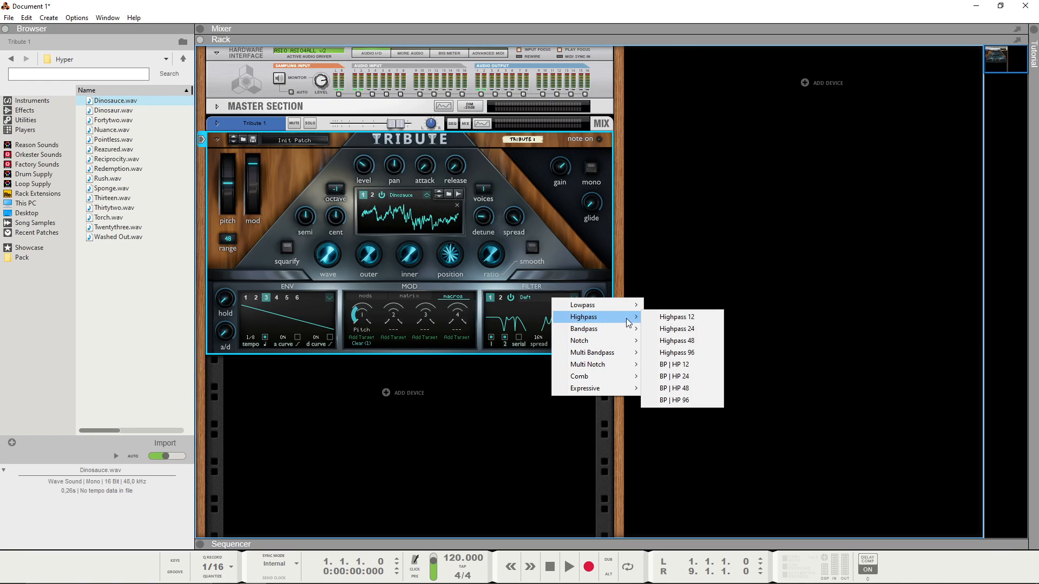
left_click(695, 390)
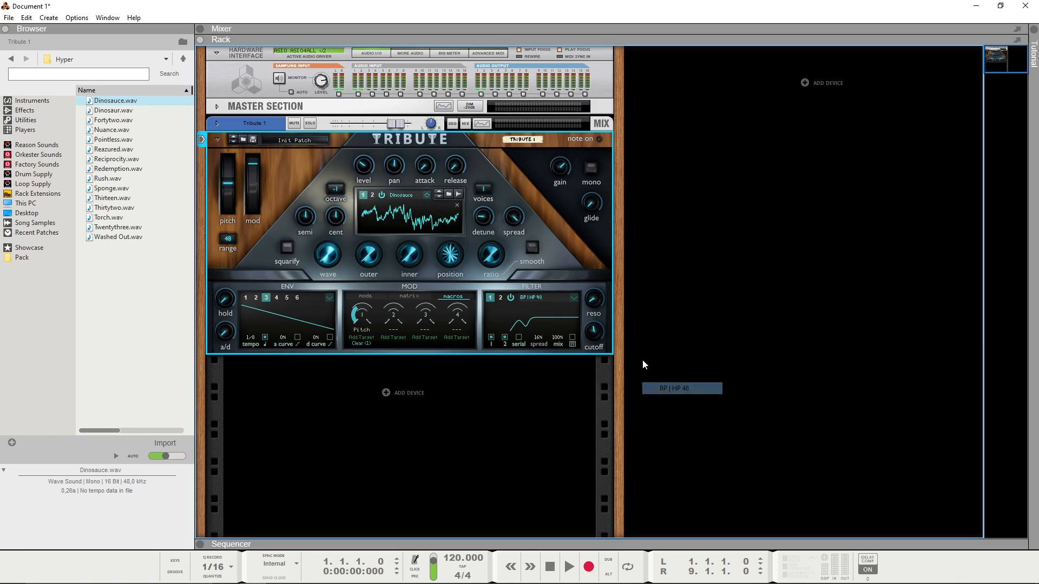
Set filter 1's resonance to 31% and spread to 25%, and enable its keyboard tracking.
left_click_drag(597, 294, 597, 282)
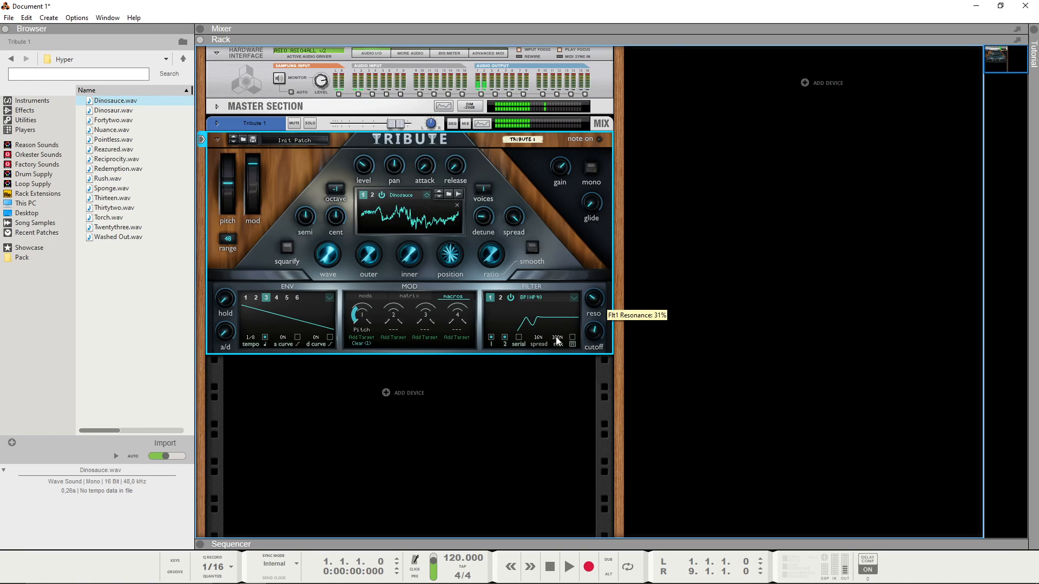
left_click_drag(541, 339, 589, 354)
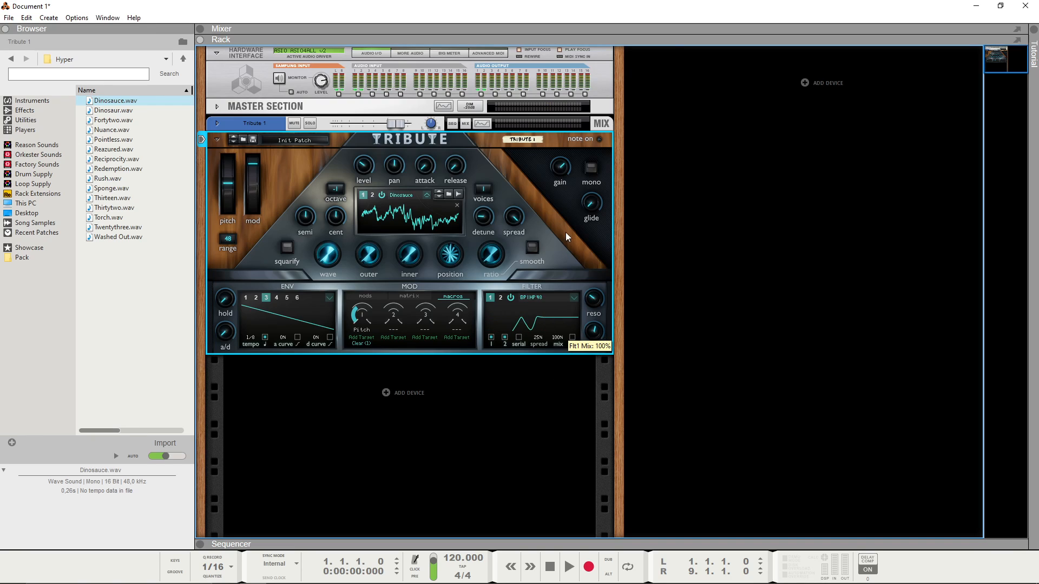
left_click(572, 338)
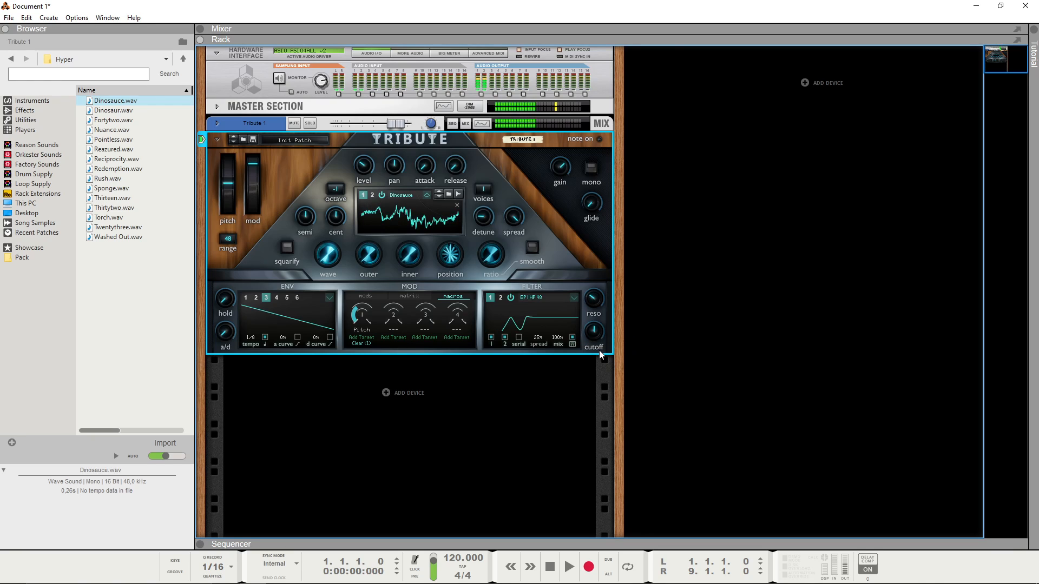
Examine Tribute's audio and CV jacks on the back of the rack.
left_click(677, 343)
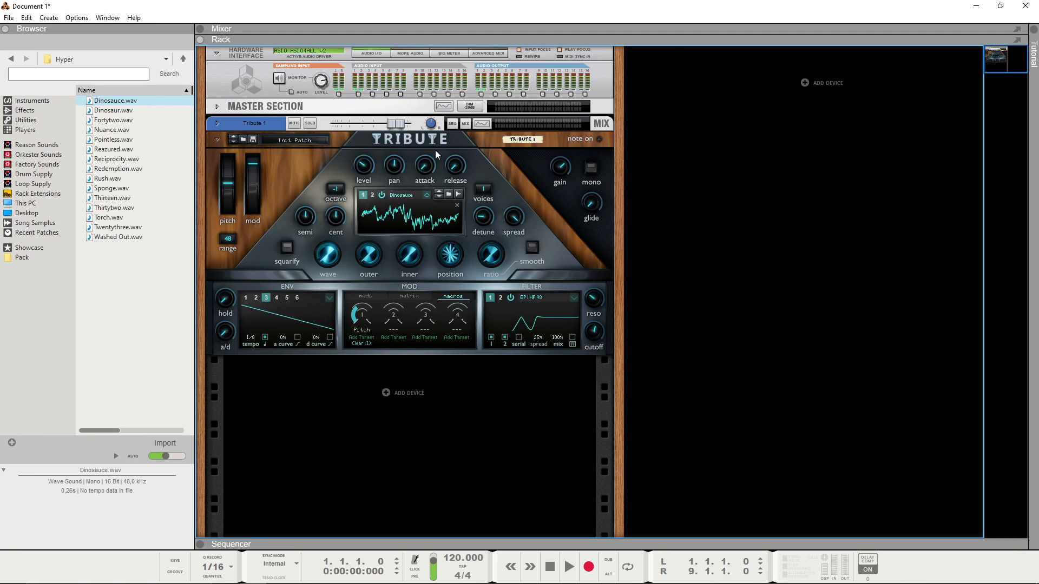
key("Tab")
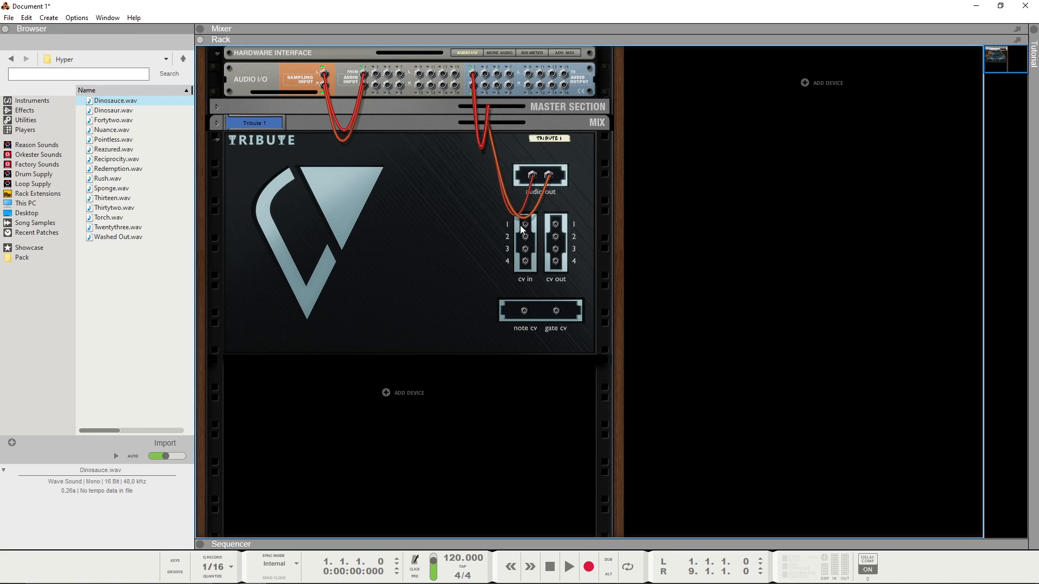
key("Tab")
Add a modulation matrix row that routes CV In 1 to CV Out 1 with an amount of 71.
left_click(445, 324)
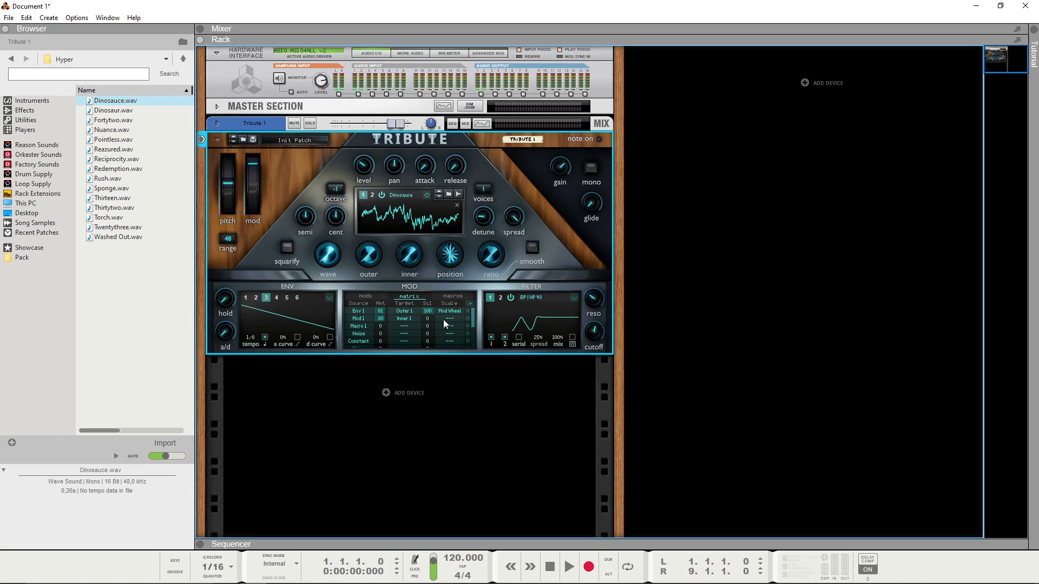
scroll(472, 325, "down", 3)
left_click(471, 305)
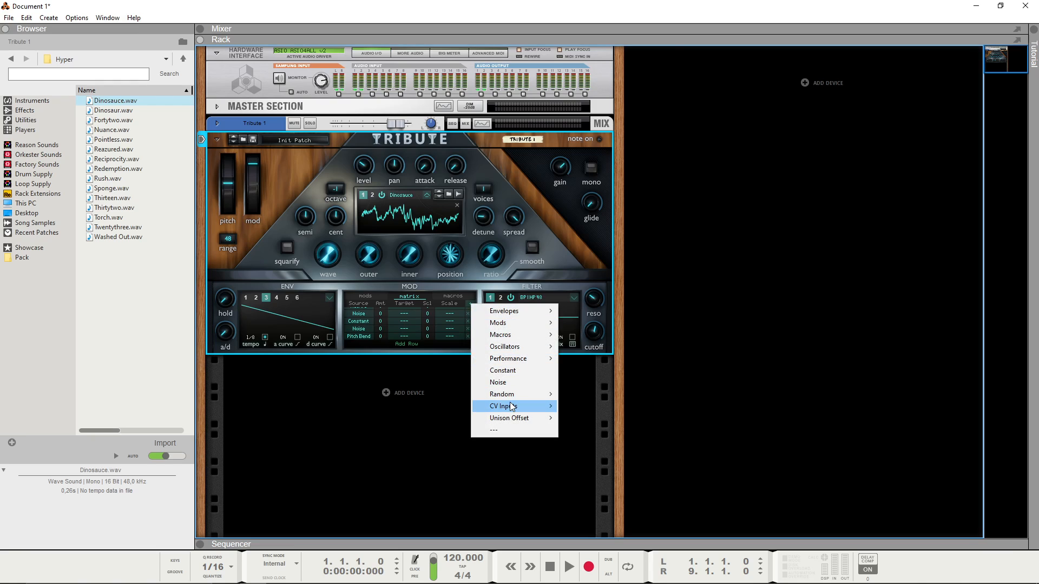
left_click(582, 406)
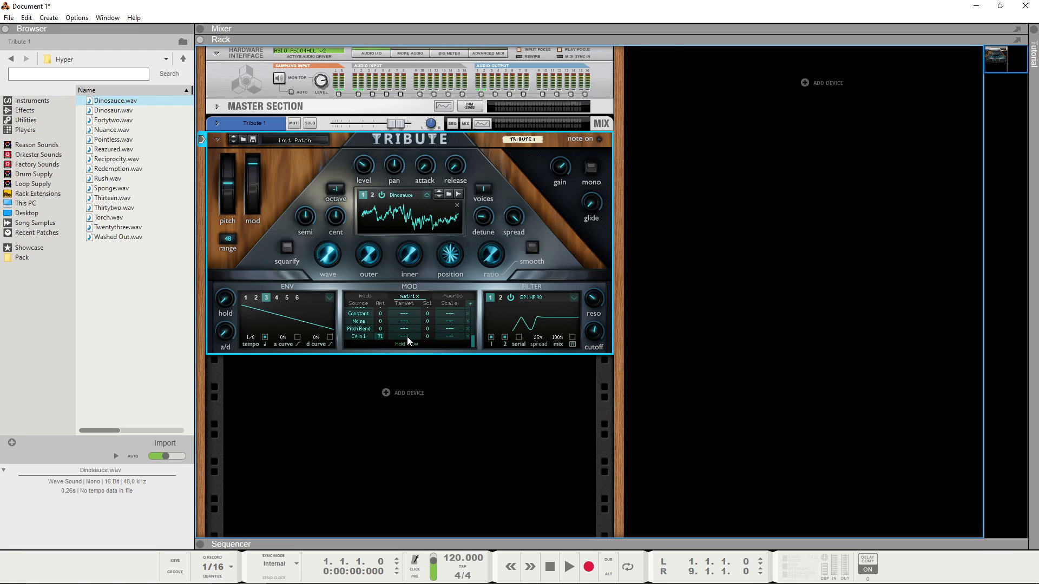
key("Tab")
key("Tab")
left_click(401, 338)
mouse_move(441, 495)
left_click(512, 496)
Examine Tribute's rear CV, note and gate connections and browse the available utility devices.
key("Tab")
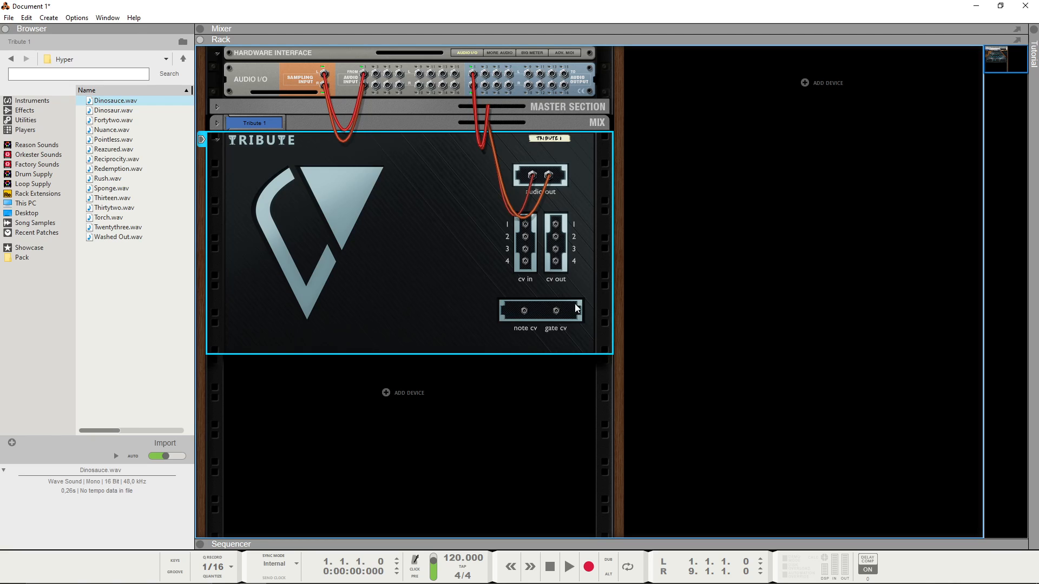
key("Tab")
left_click(34, 120)
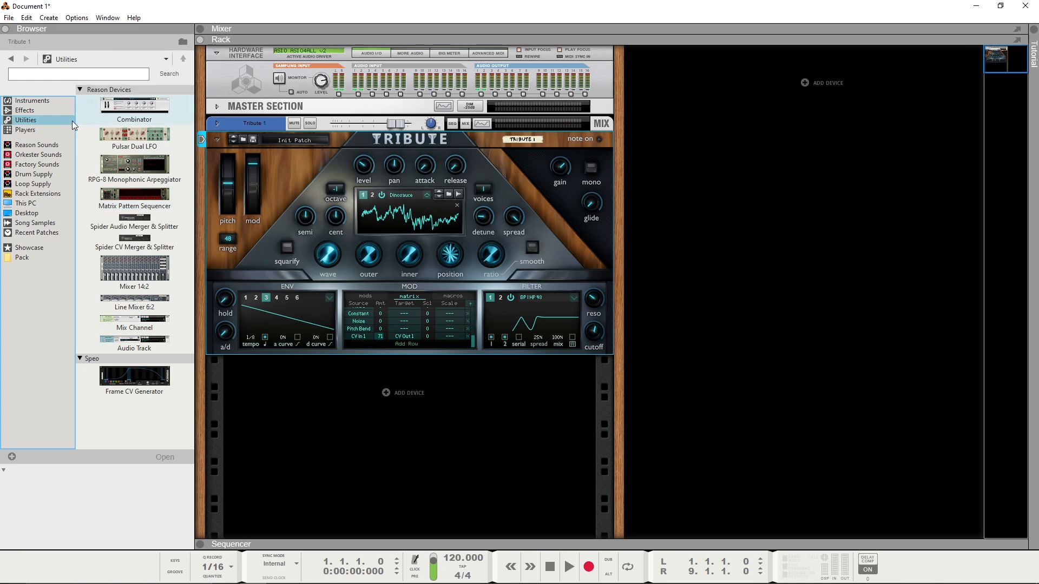
key("Tab")
key("Tab")
key("Tab")
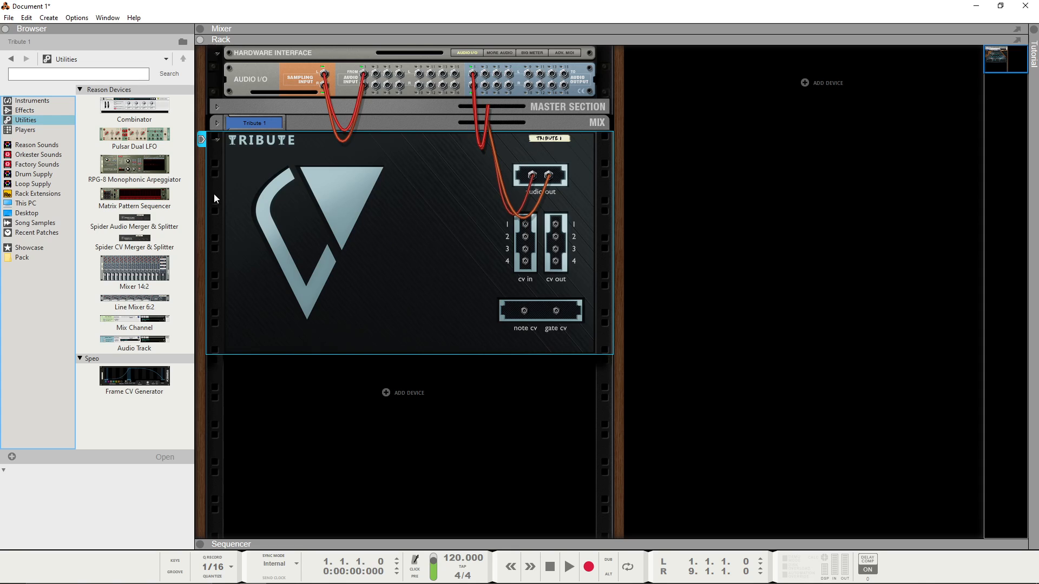
key("Tab")
key("Tab")
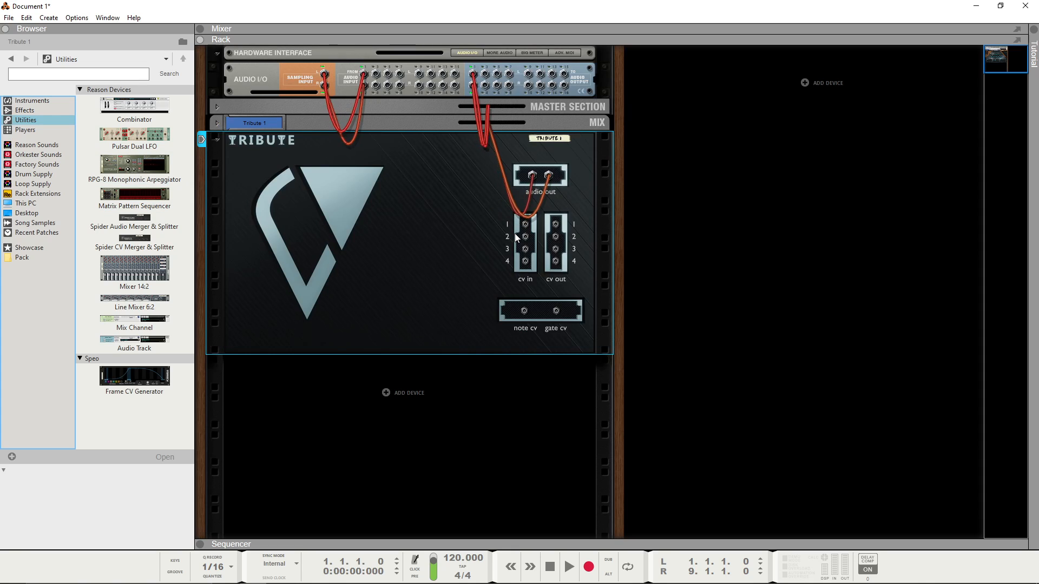
key("Tab")
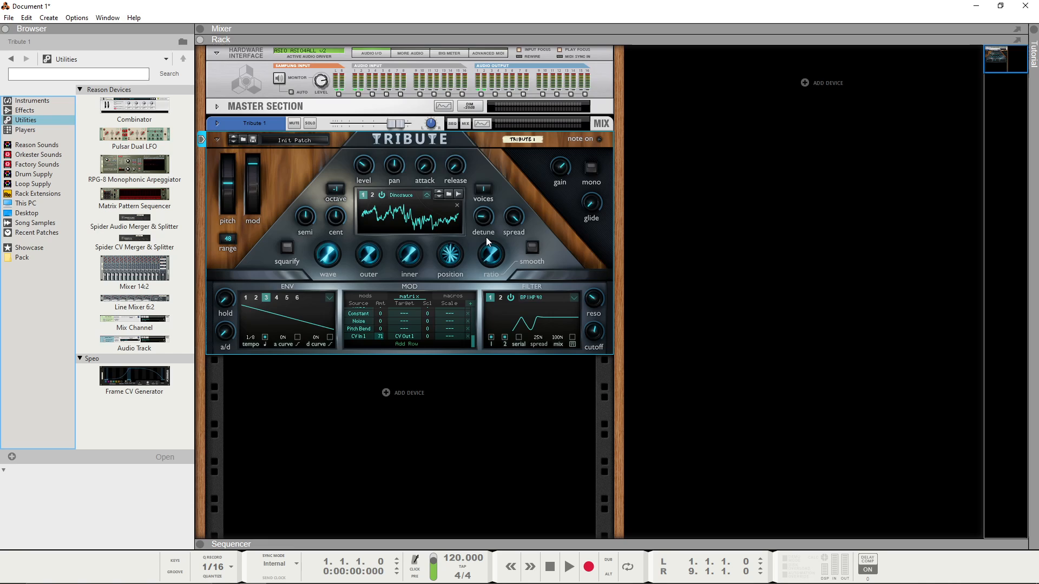
left_click(720, 269)
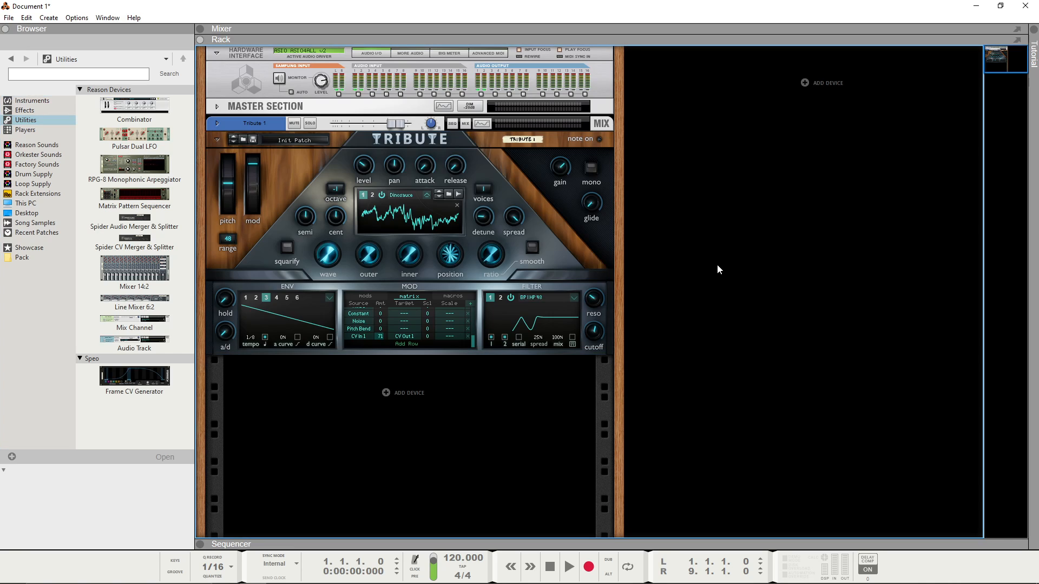